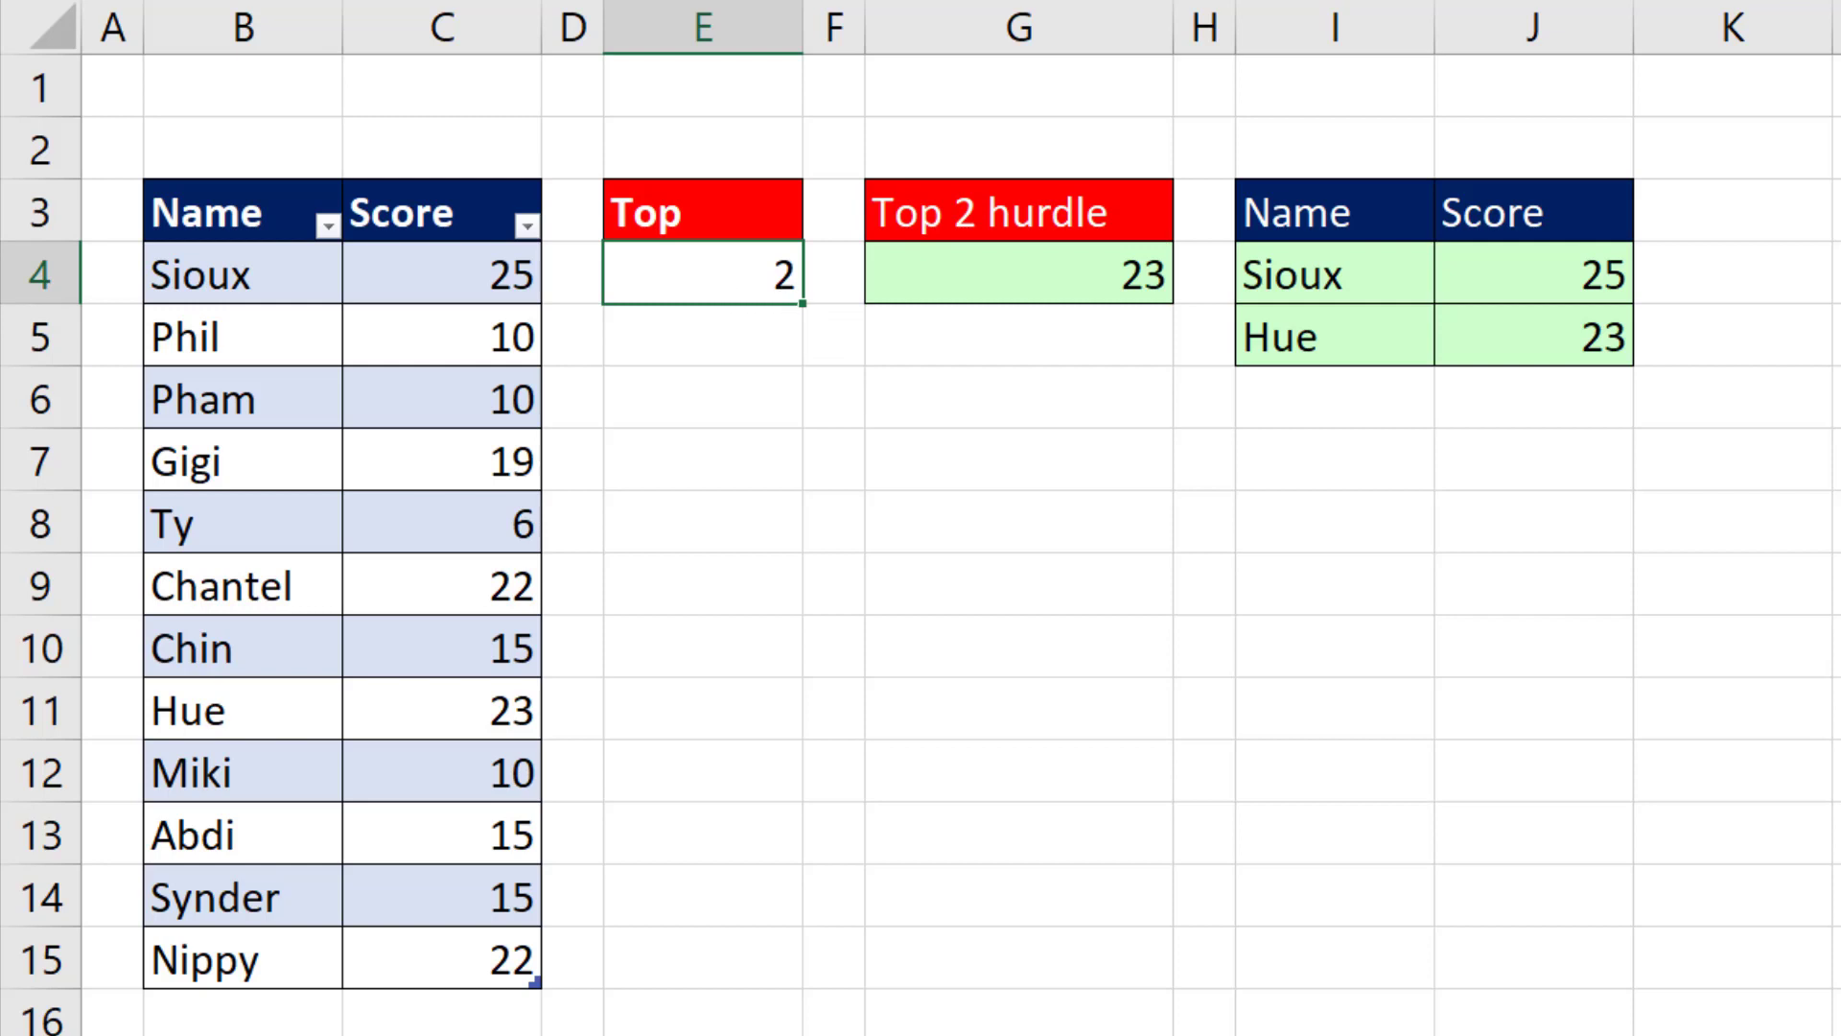
Enter 3 as the Top value, making the hurdle 22 with four tied results listed.
{"action": "type", "text": "3"}
{"action": "key", "text": "Return"}
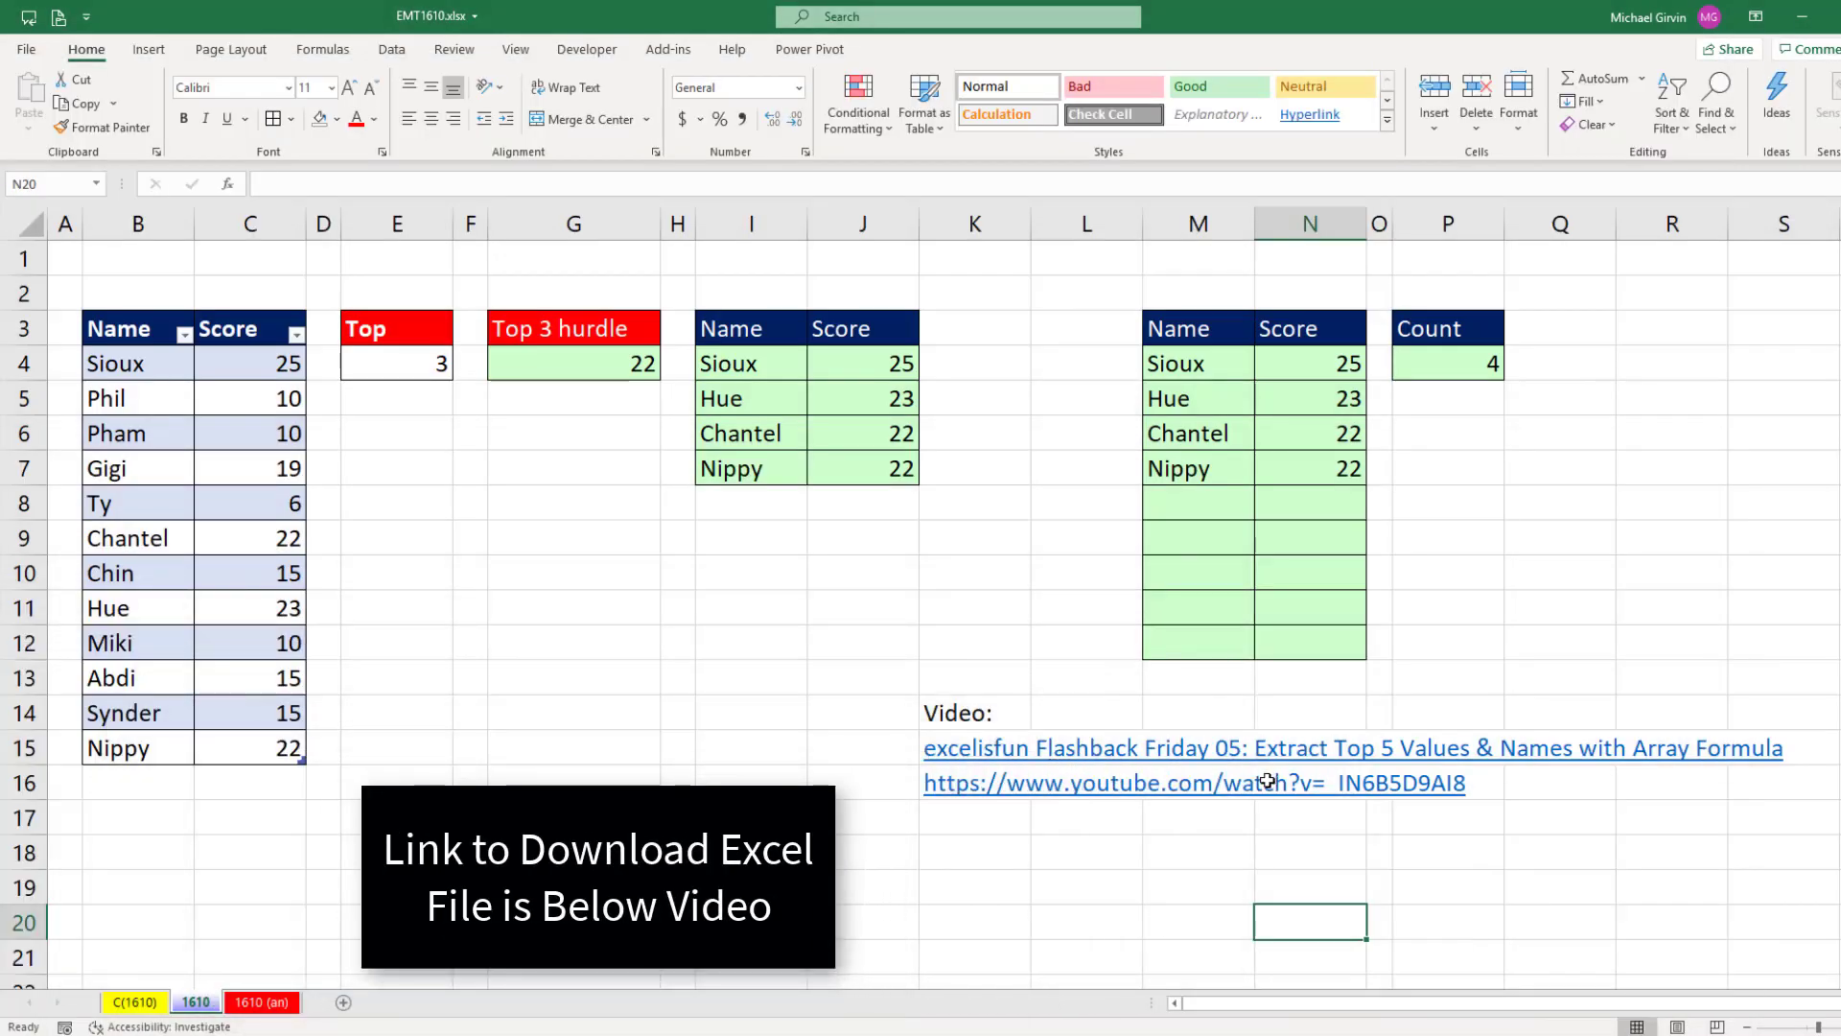
Inspect the existing AGGREGATE results formula in cell M4.
{"action": "double_click", "coordinate": [1216, 364]}
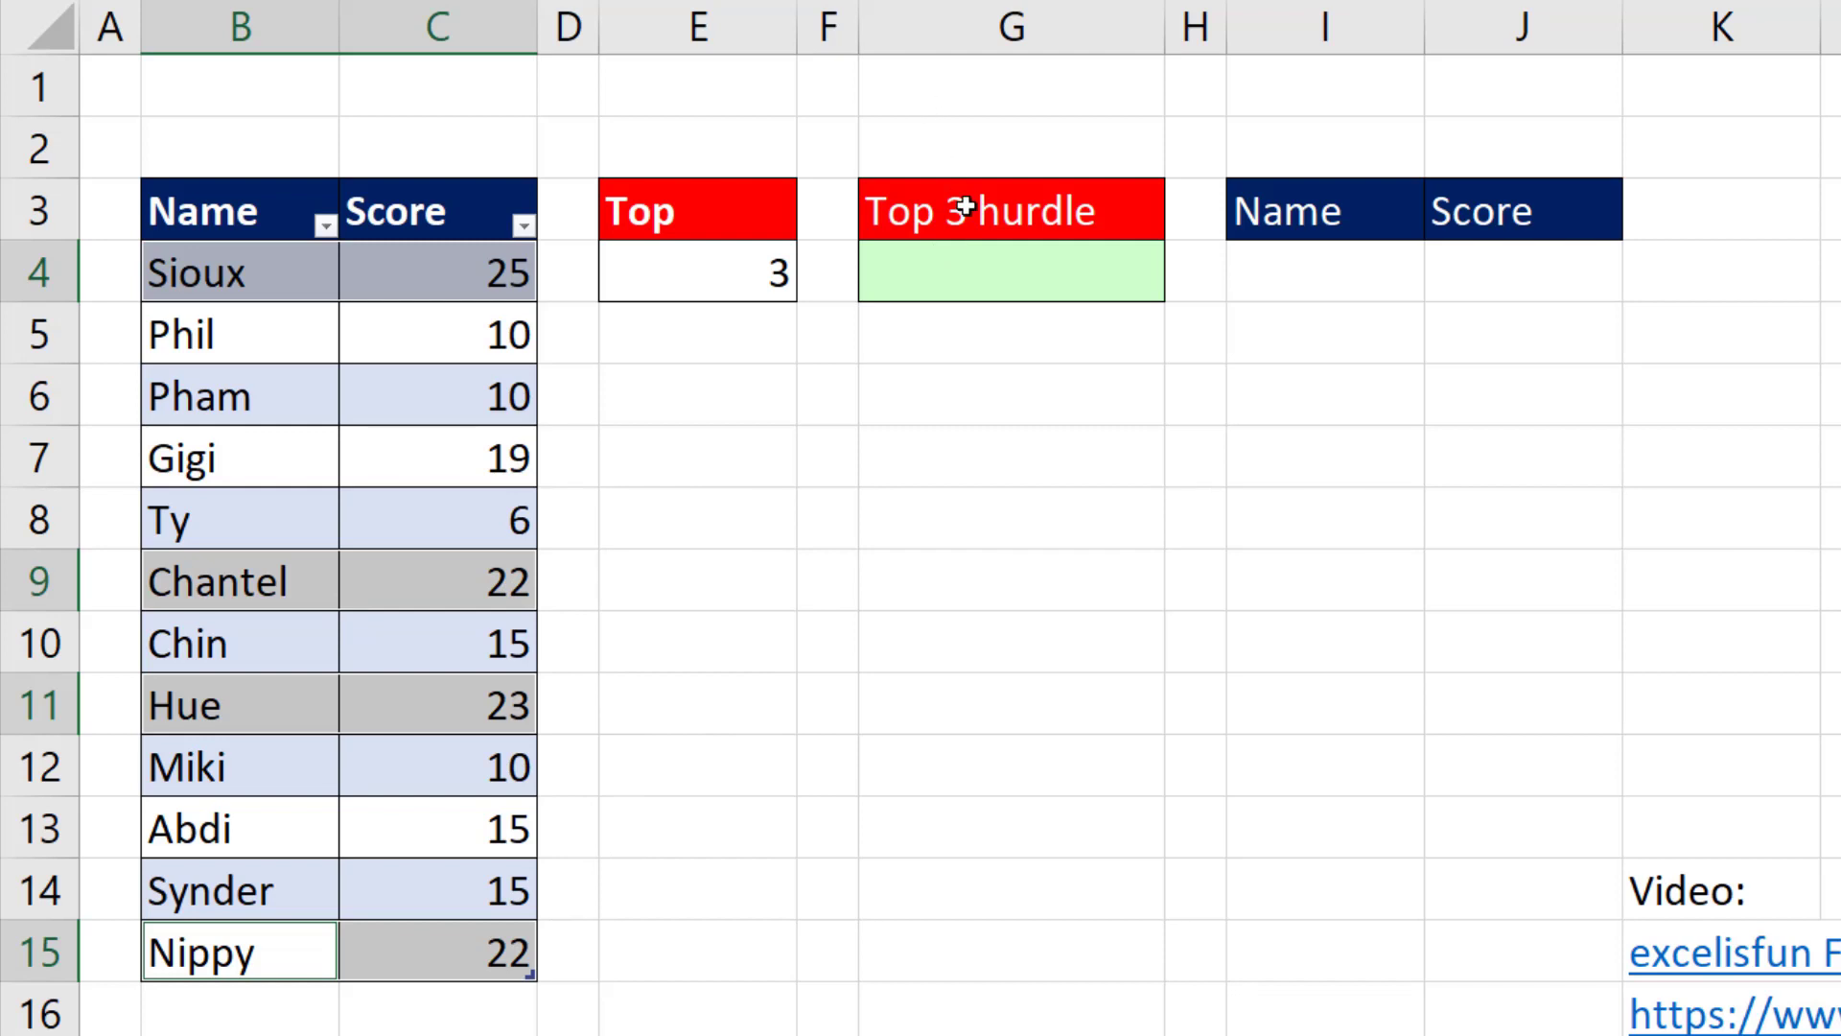
Enter =LARGE(ScoreTable[Score],E4) in G4 so the Top 3 hurdle shows 22.
{"action": "left_click", "coordinate": [978, 269]}
{"action": "type", "text": "=lar"}
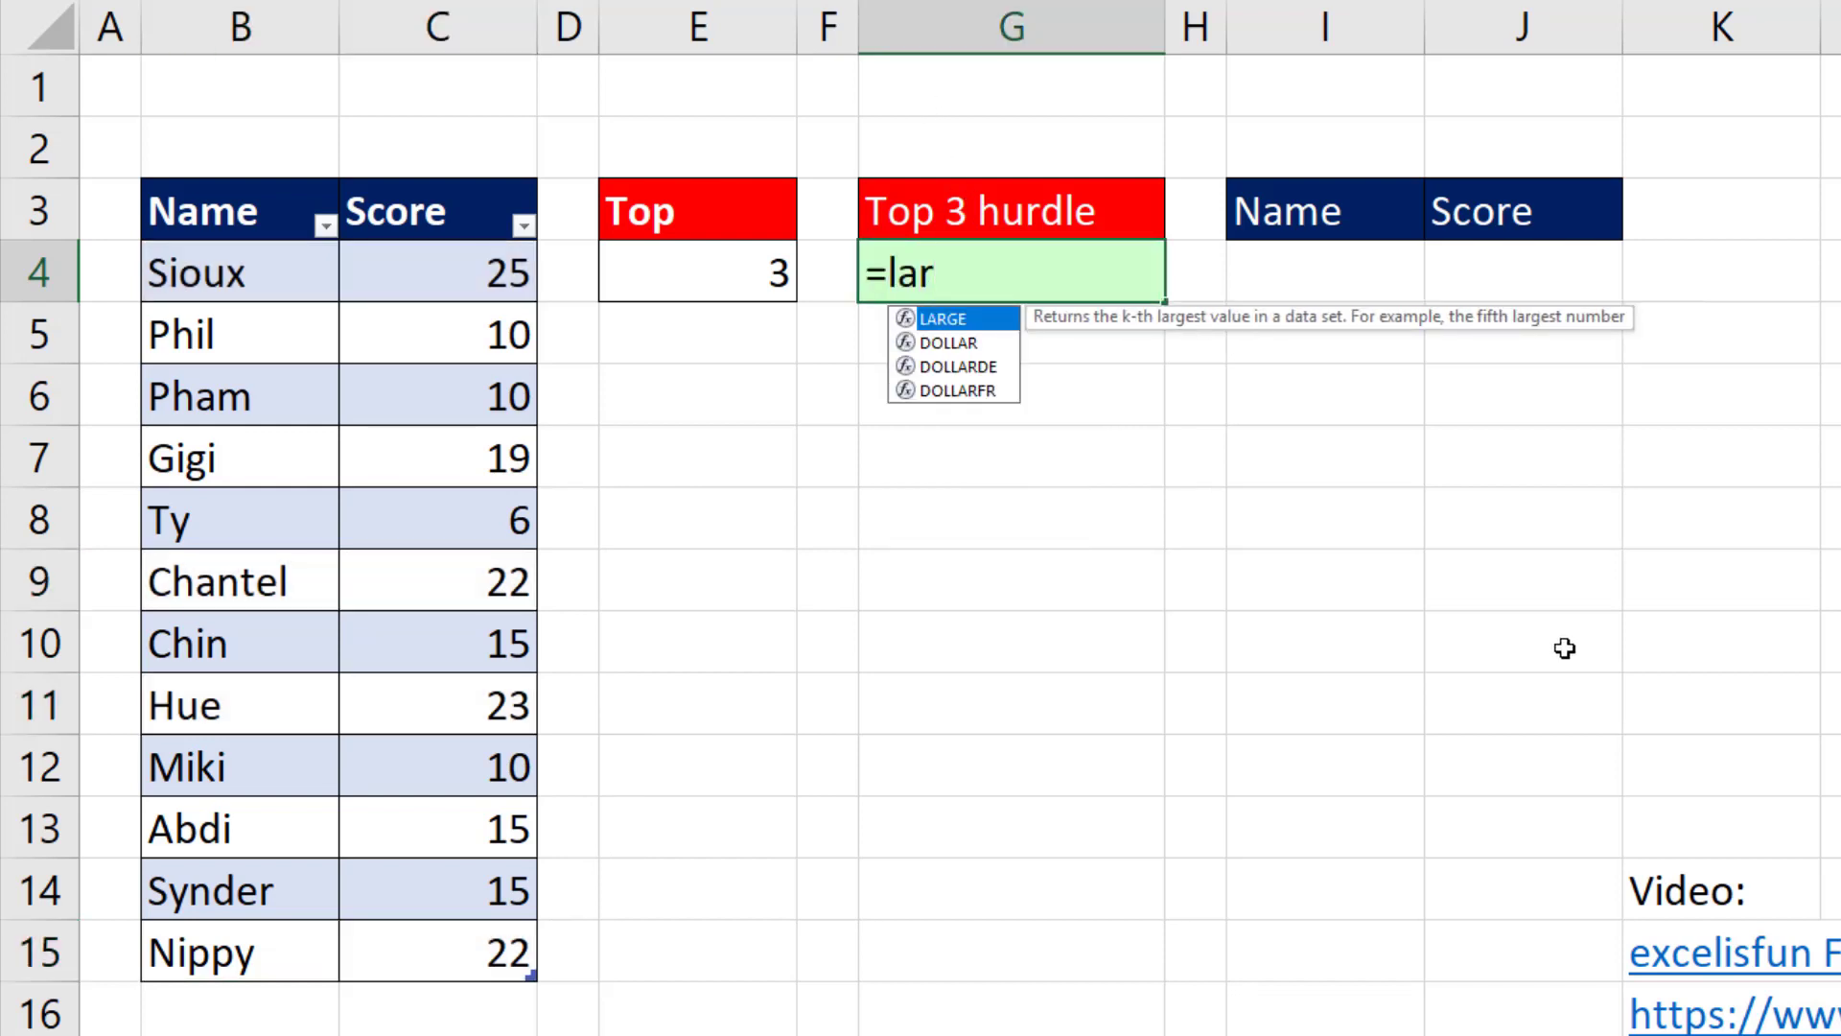
{"action": "key", "text": "Tab"}
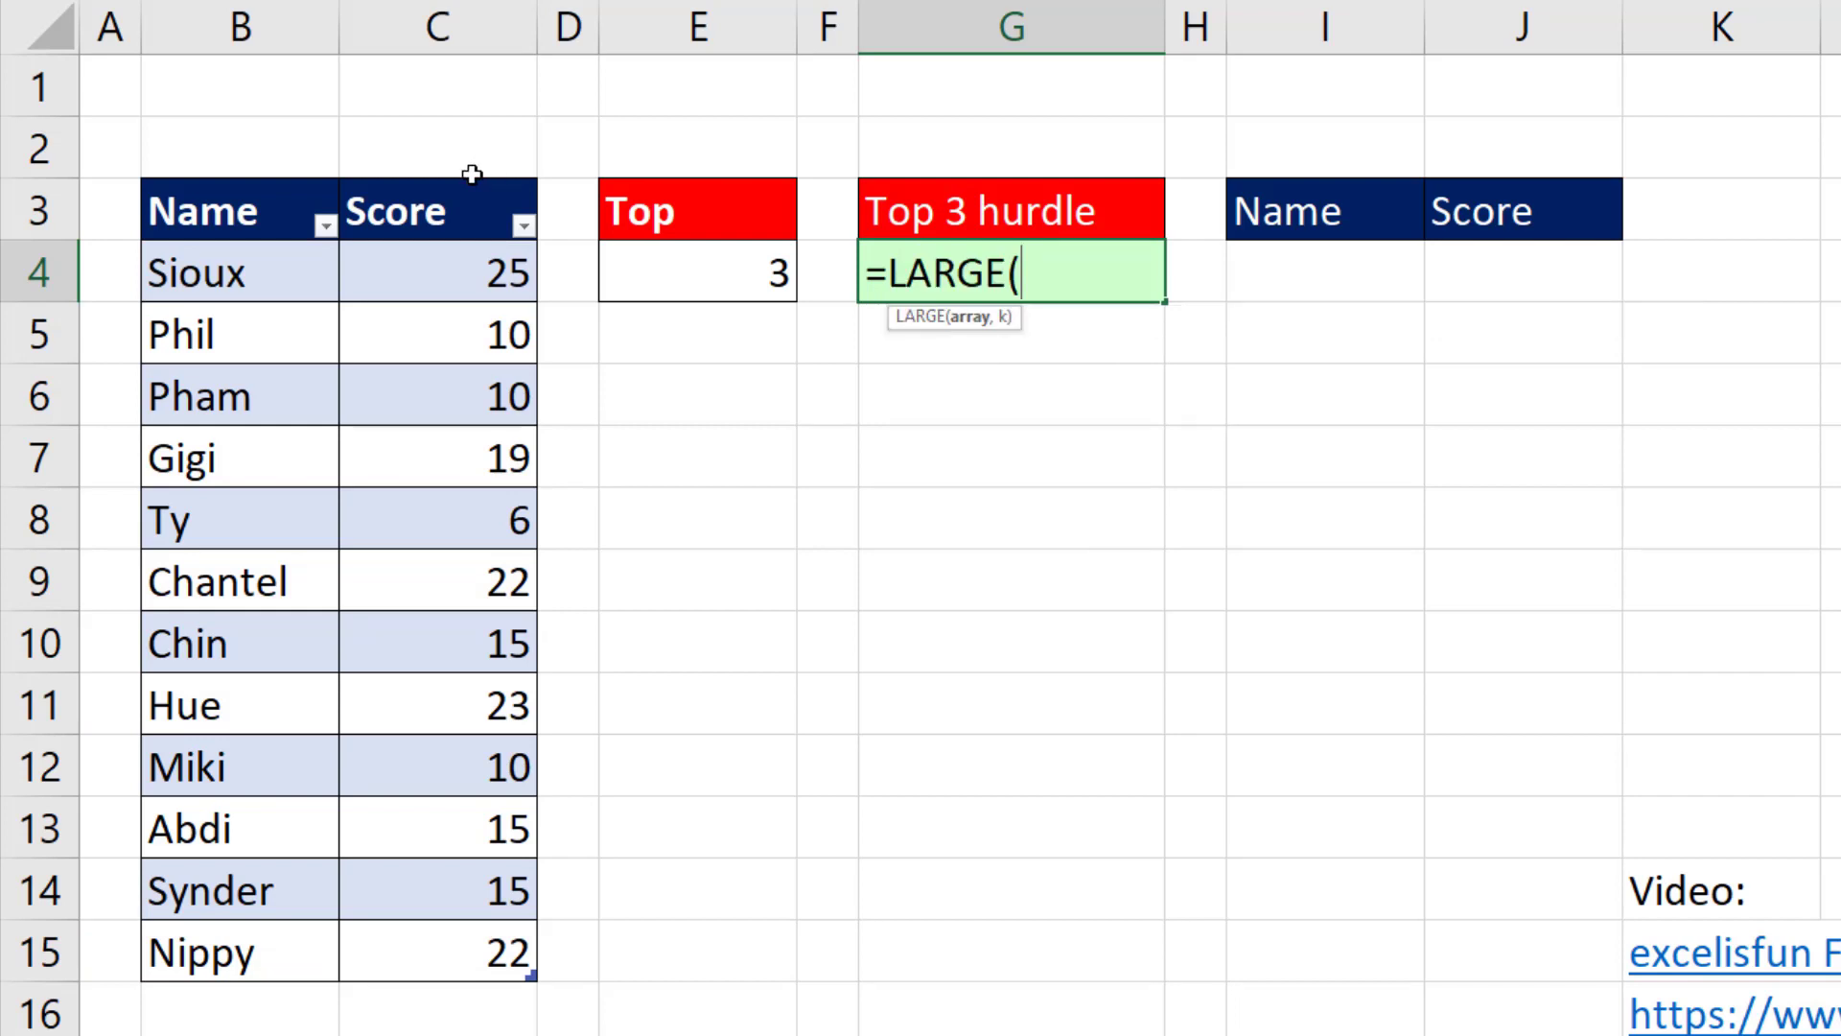
{"action": "left_click", "coordinate": [440, 170]}
{"action": "type", "text": ","}
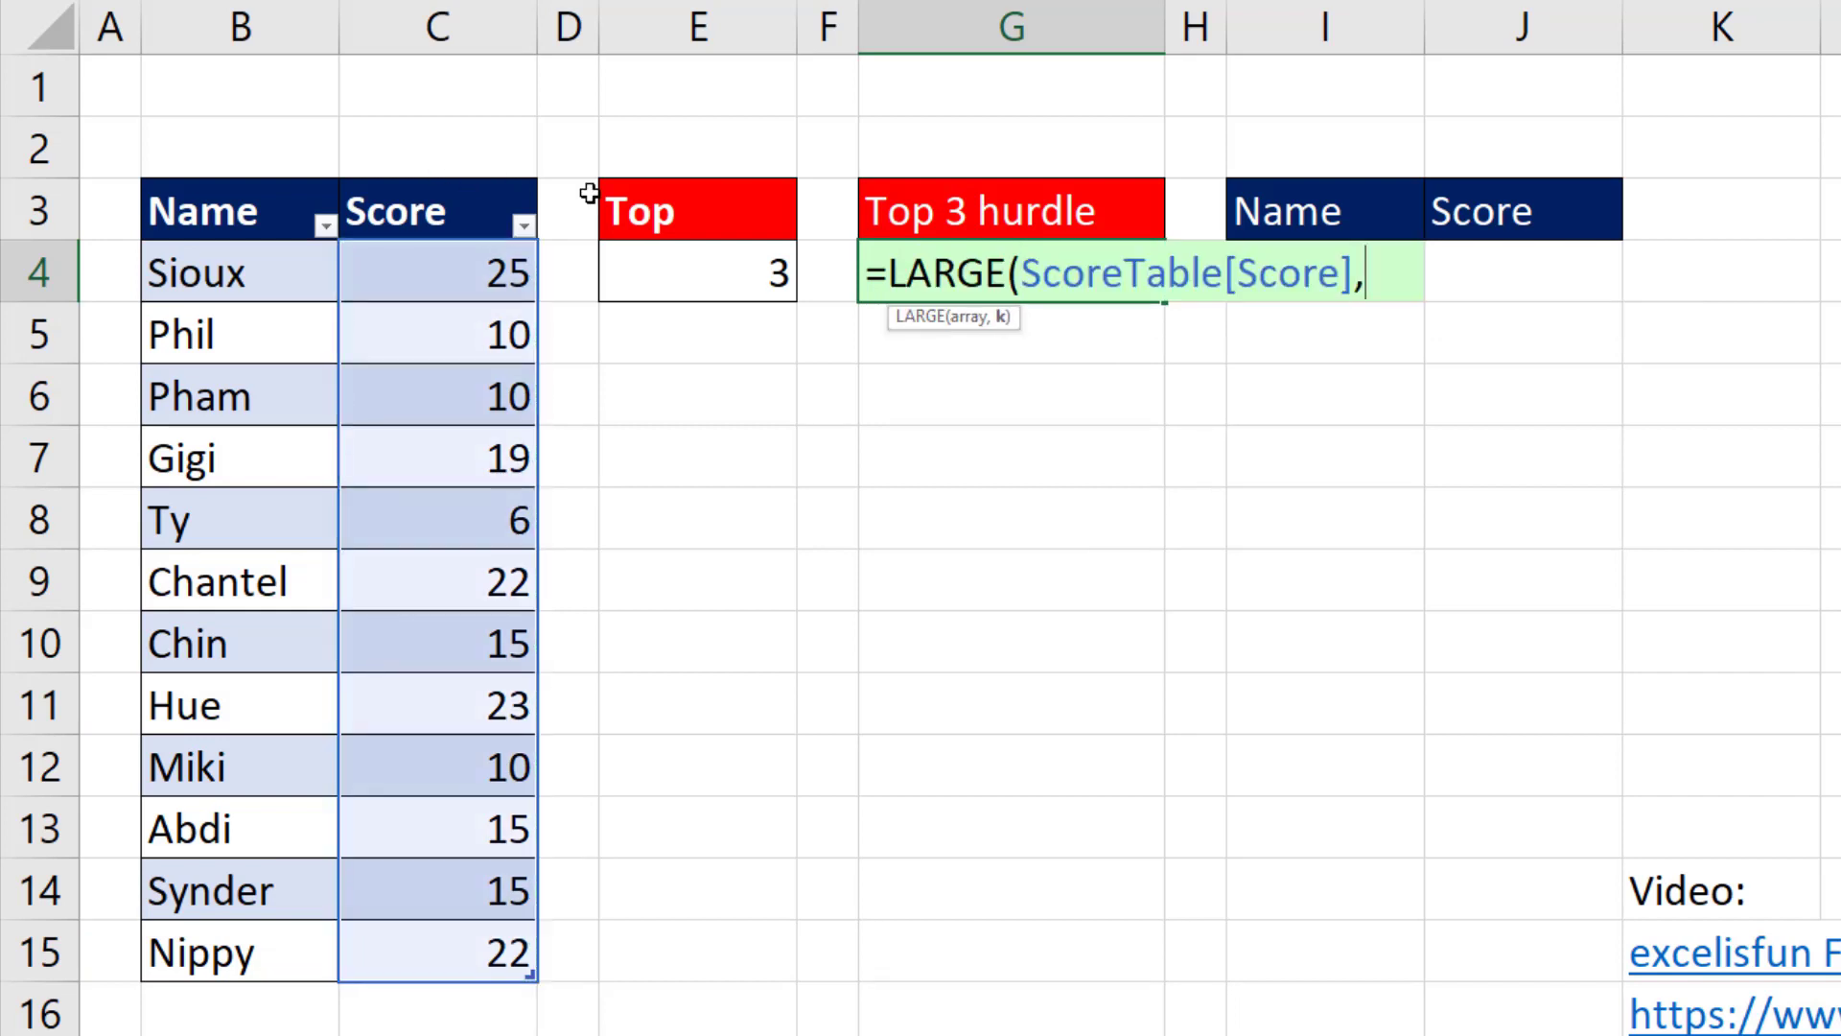
{"action": "left_click", "coordinate": [712, 273]}
{"action": "type", "text": ")"}
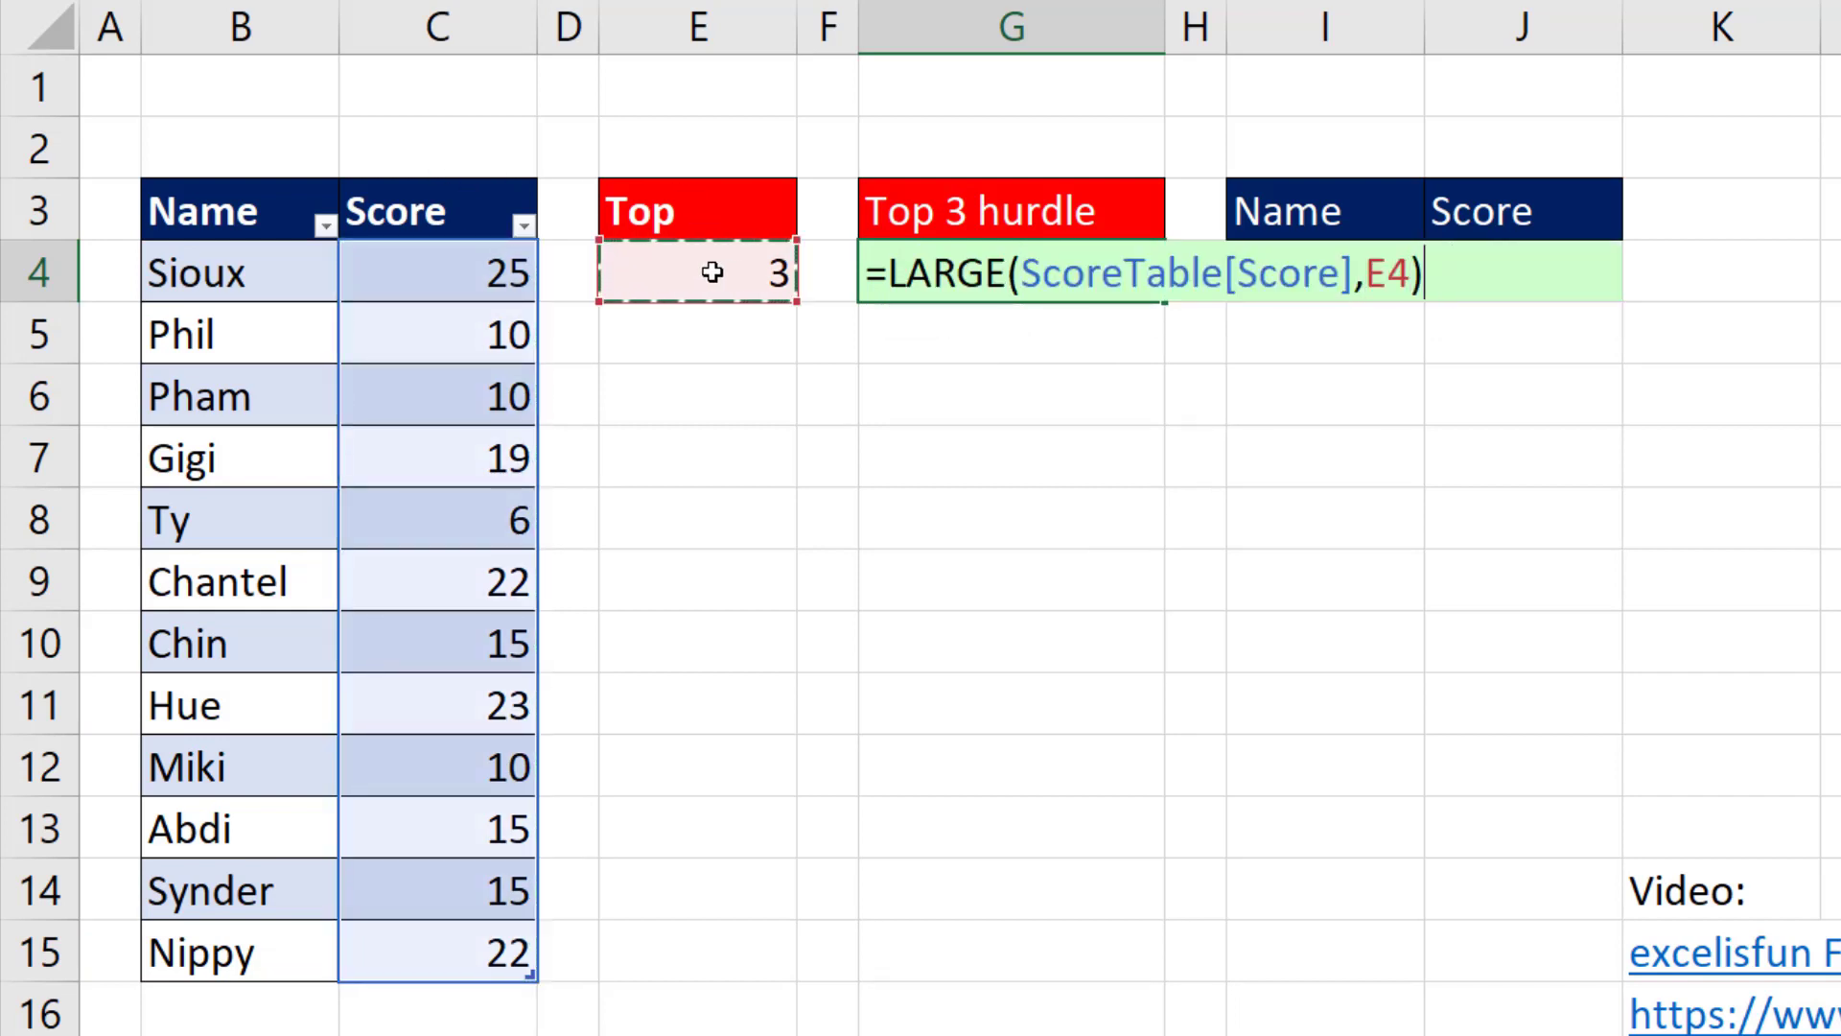
{"action": "key", "text": "Return"}
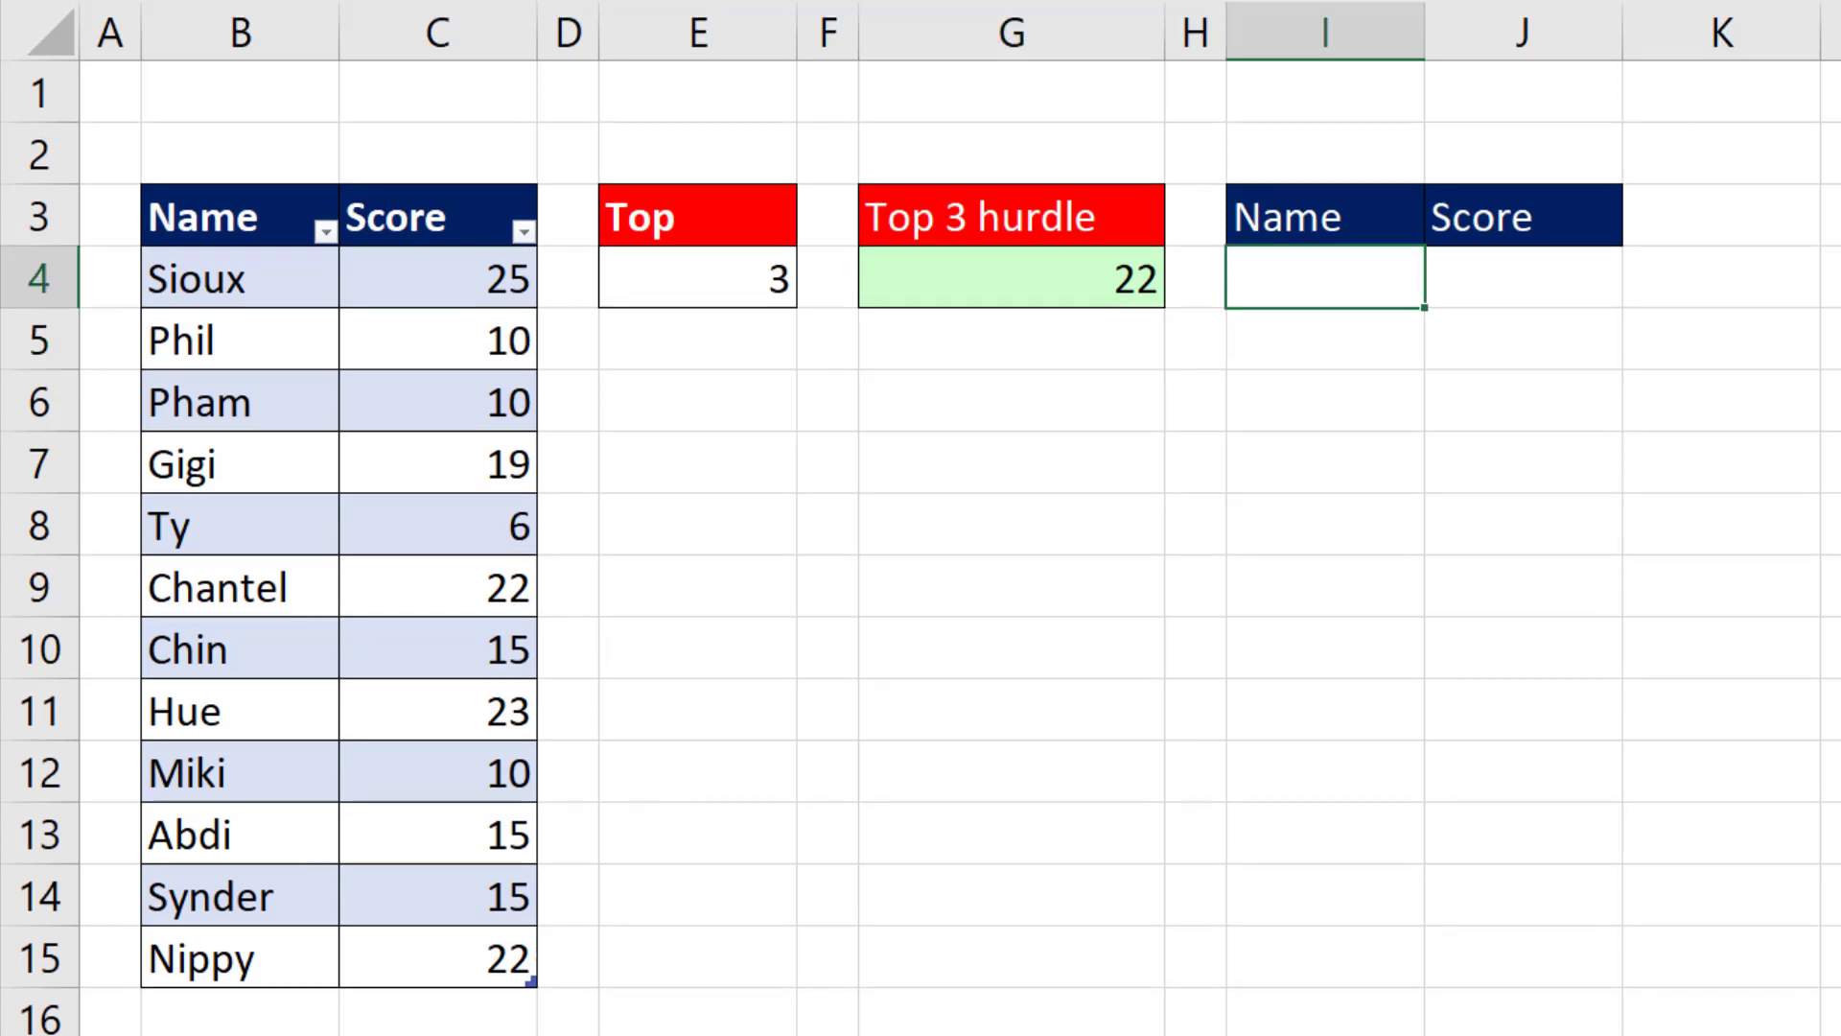
Build =FILTER(ScoreTable,ScoreTable[Score]>=G4) in cell I4.
{"action": "type", "text": "=fil"}
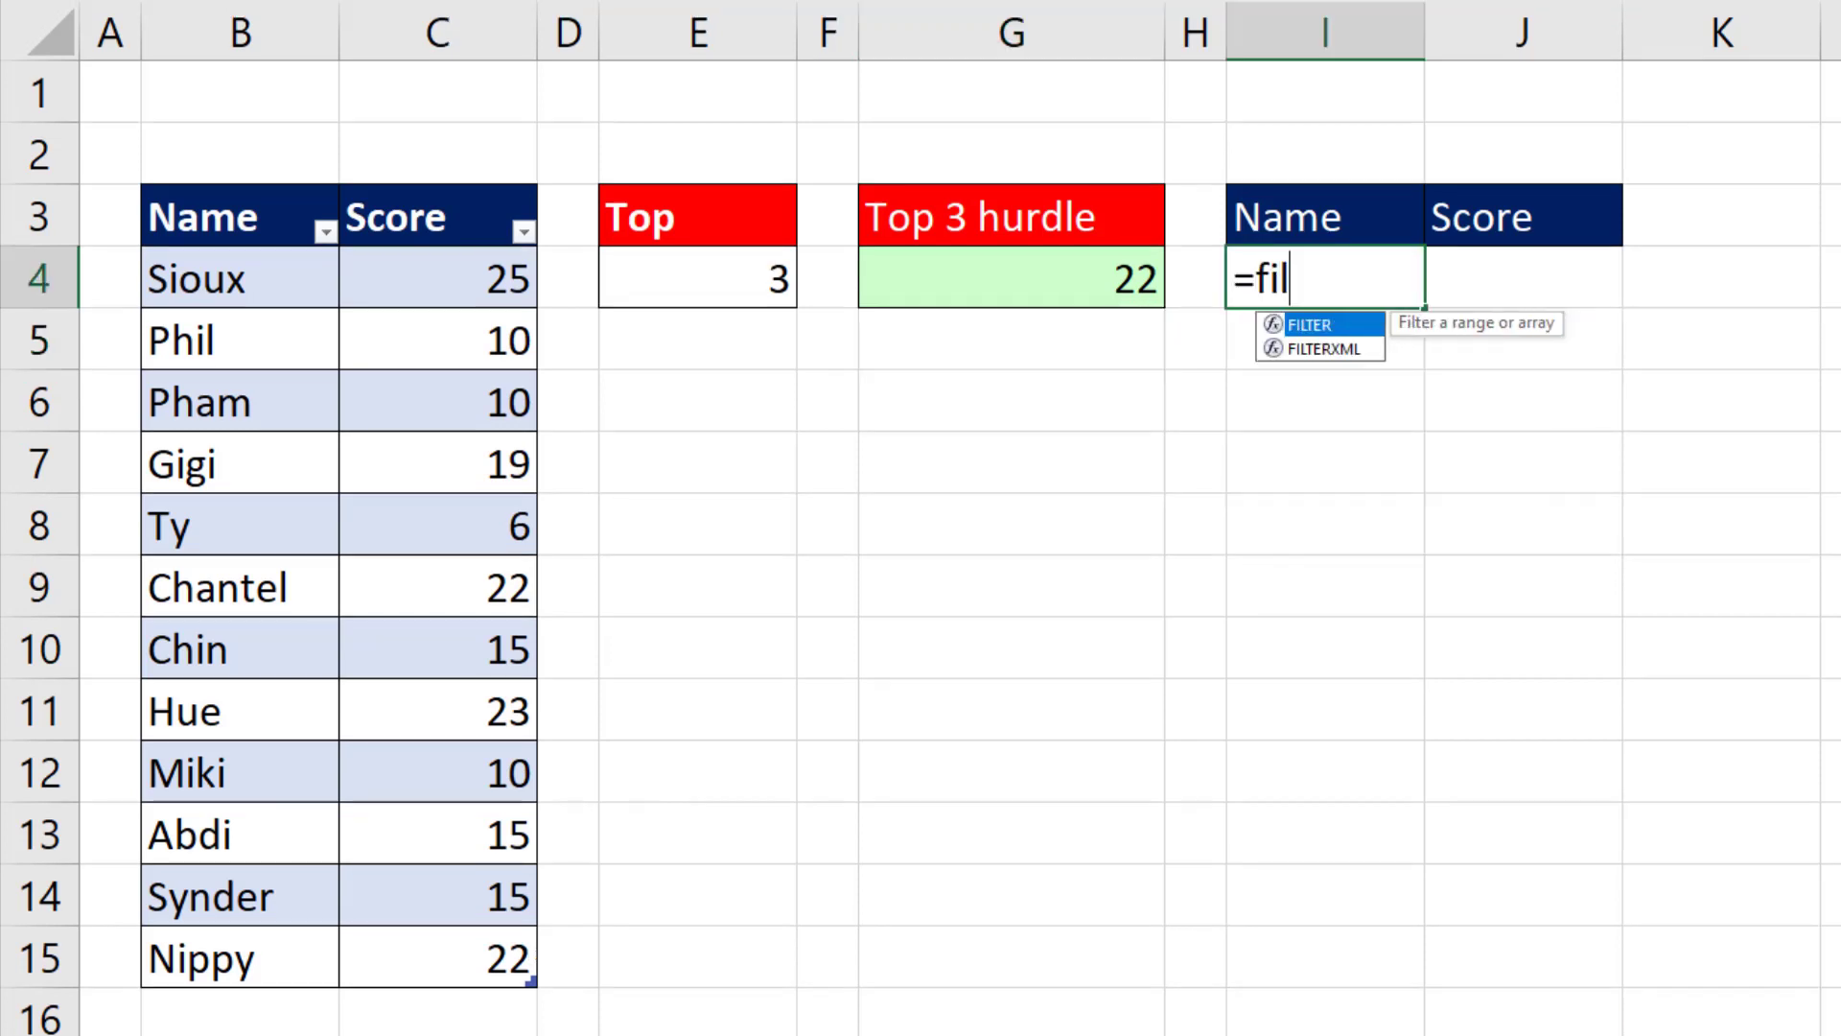
{"action": "key", "text": "Tab"}
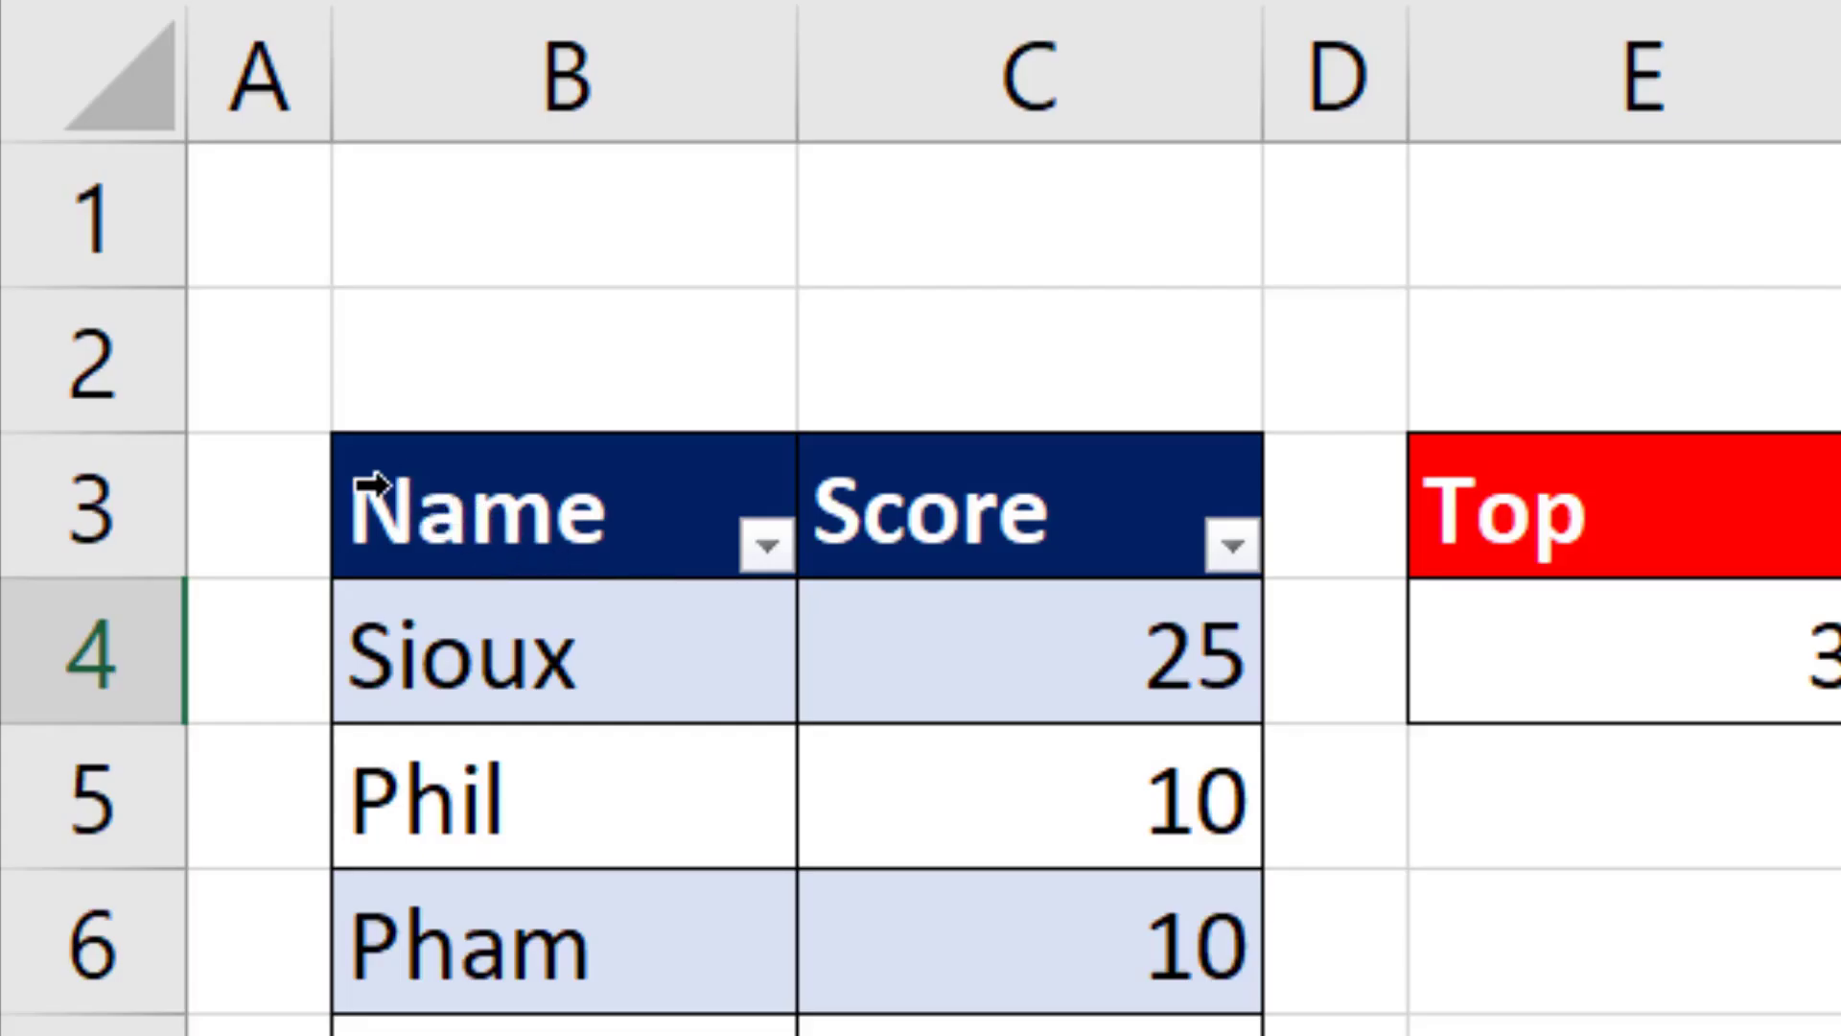
{"action": "left_click", "coordinate": [321, 437]}
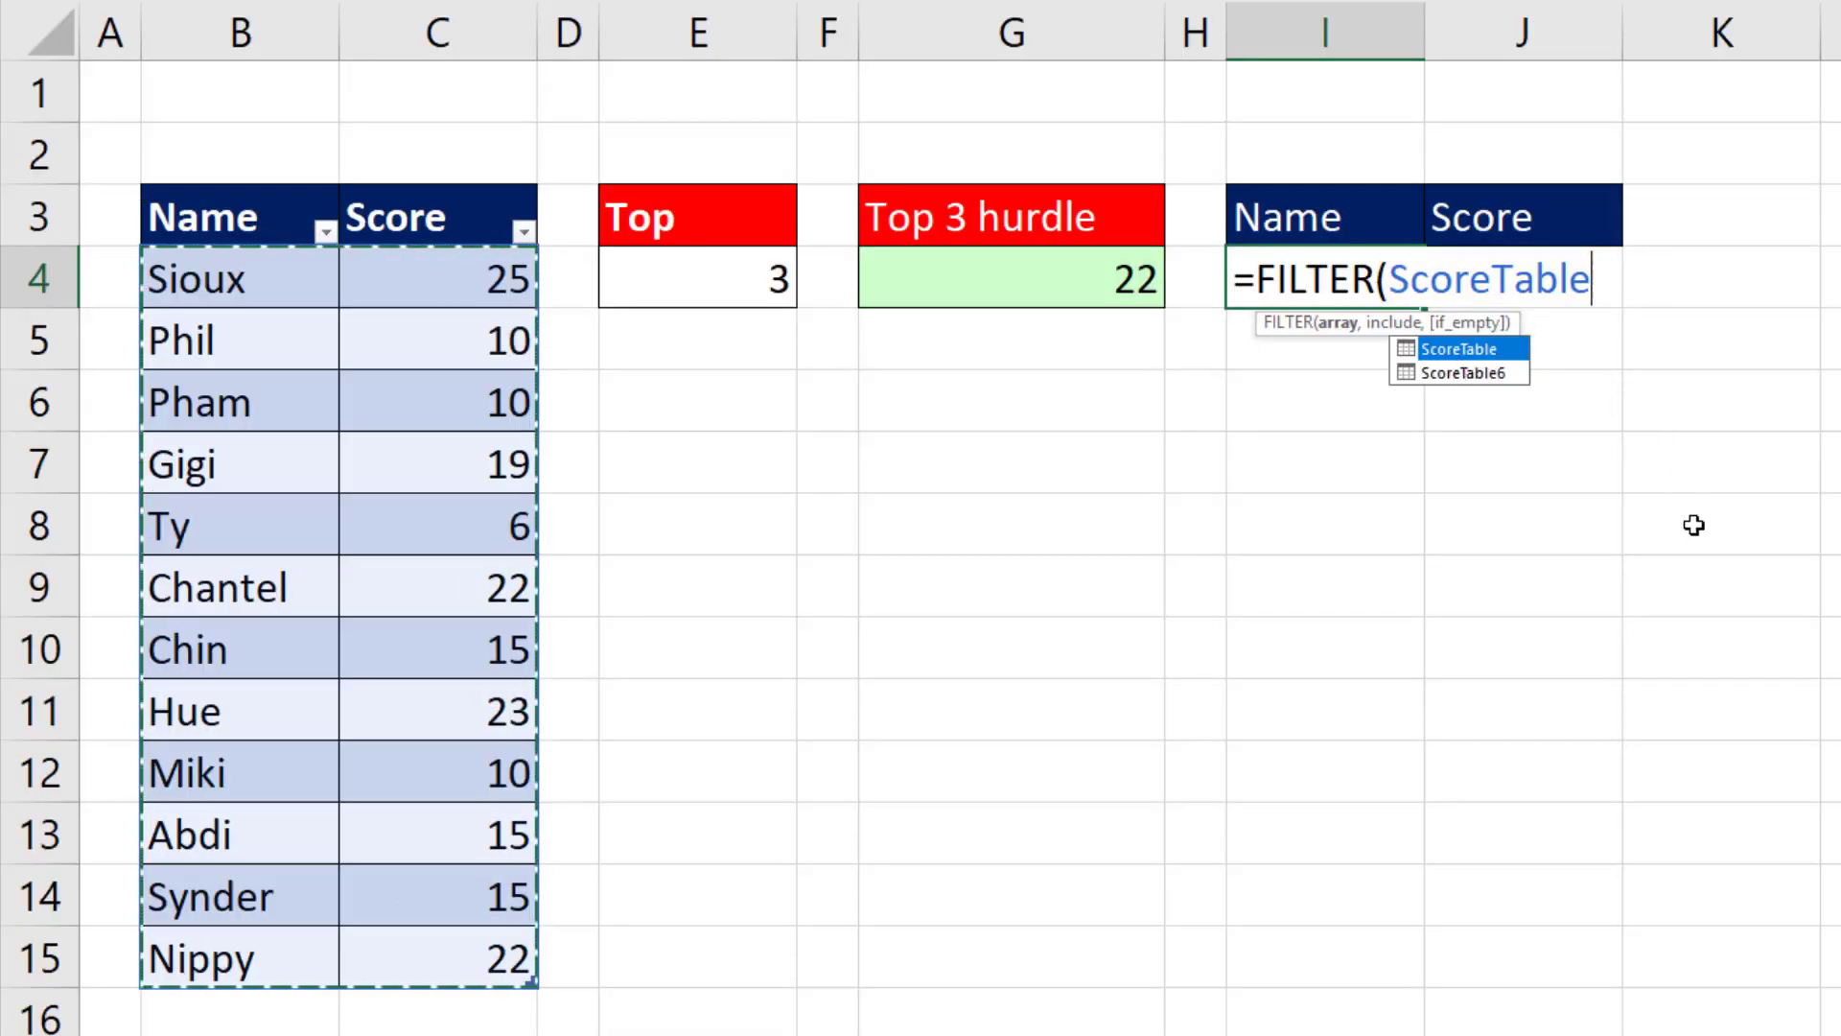
{"action": "type", "text": ","}
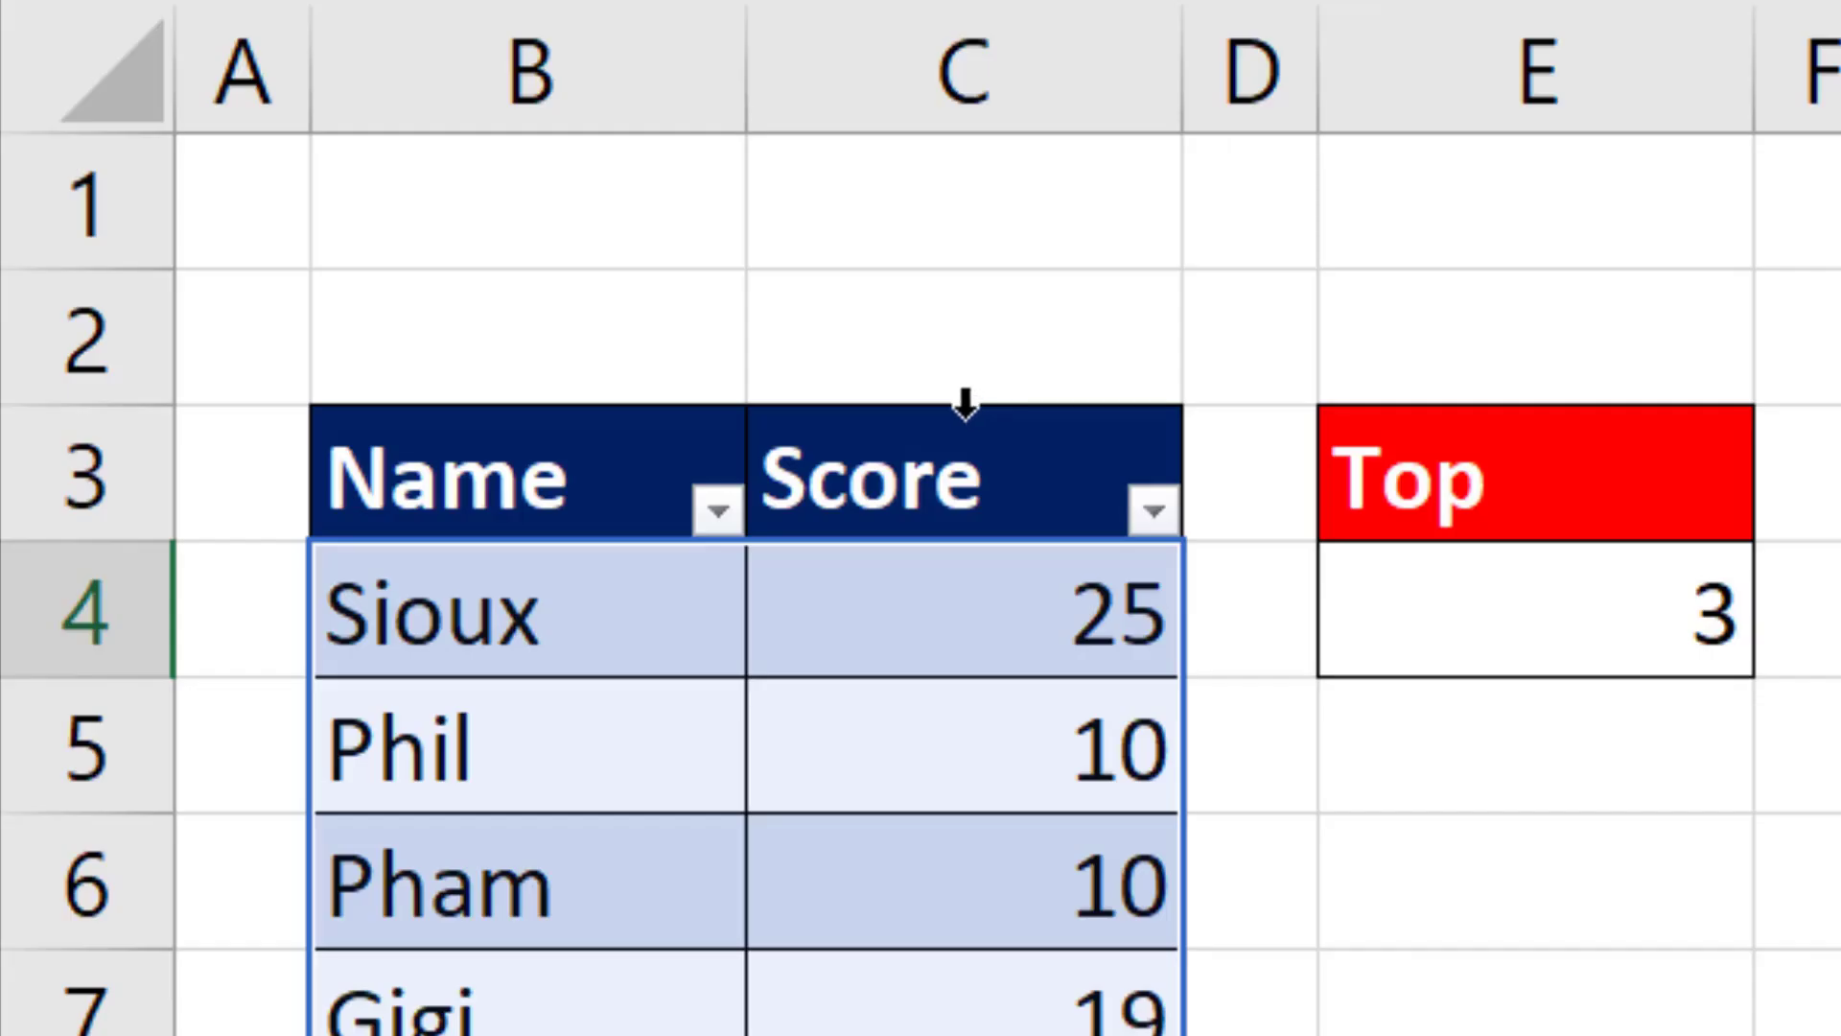
{"action": "left_click", "coordinate": [437, 187]}
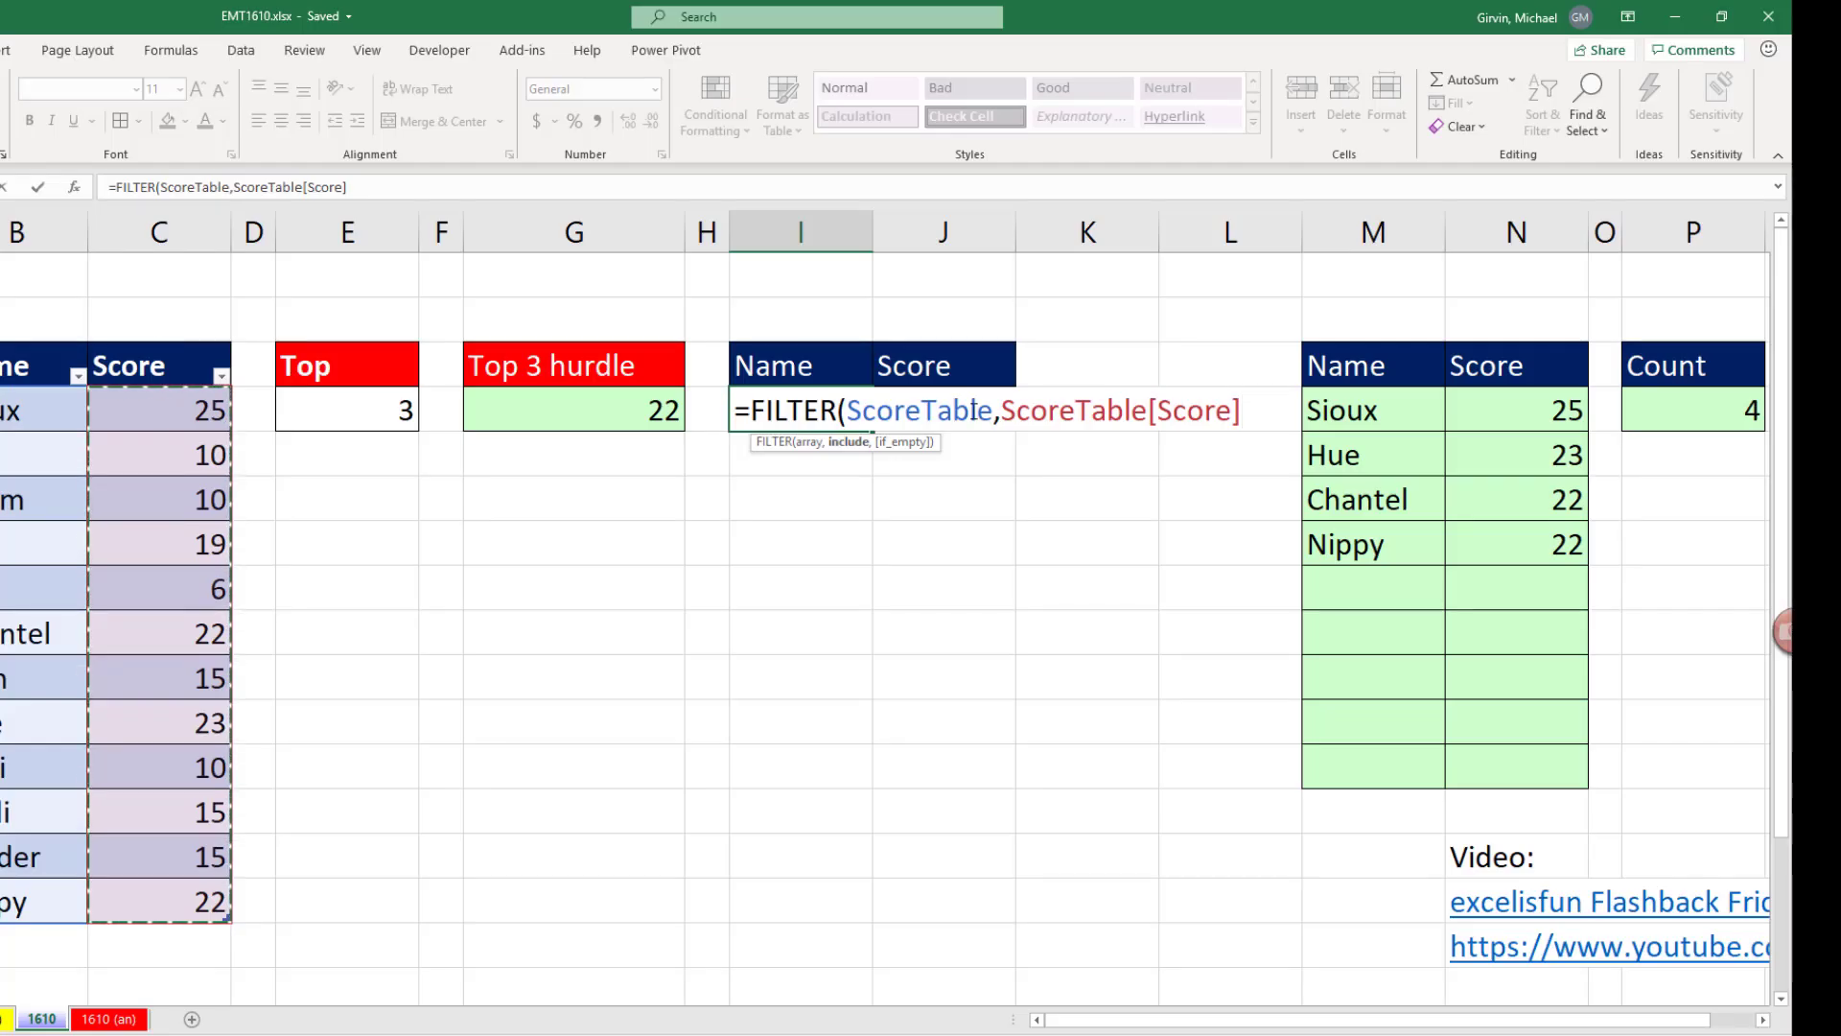
{"action": "type", "text": ">="}
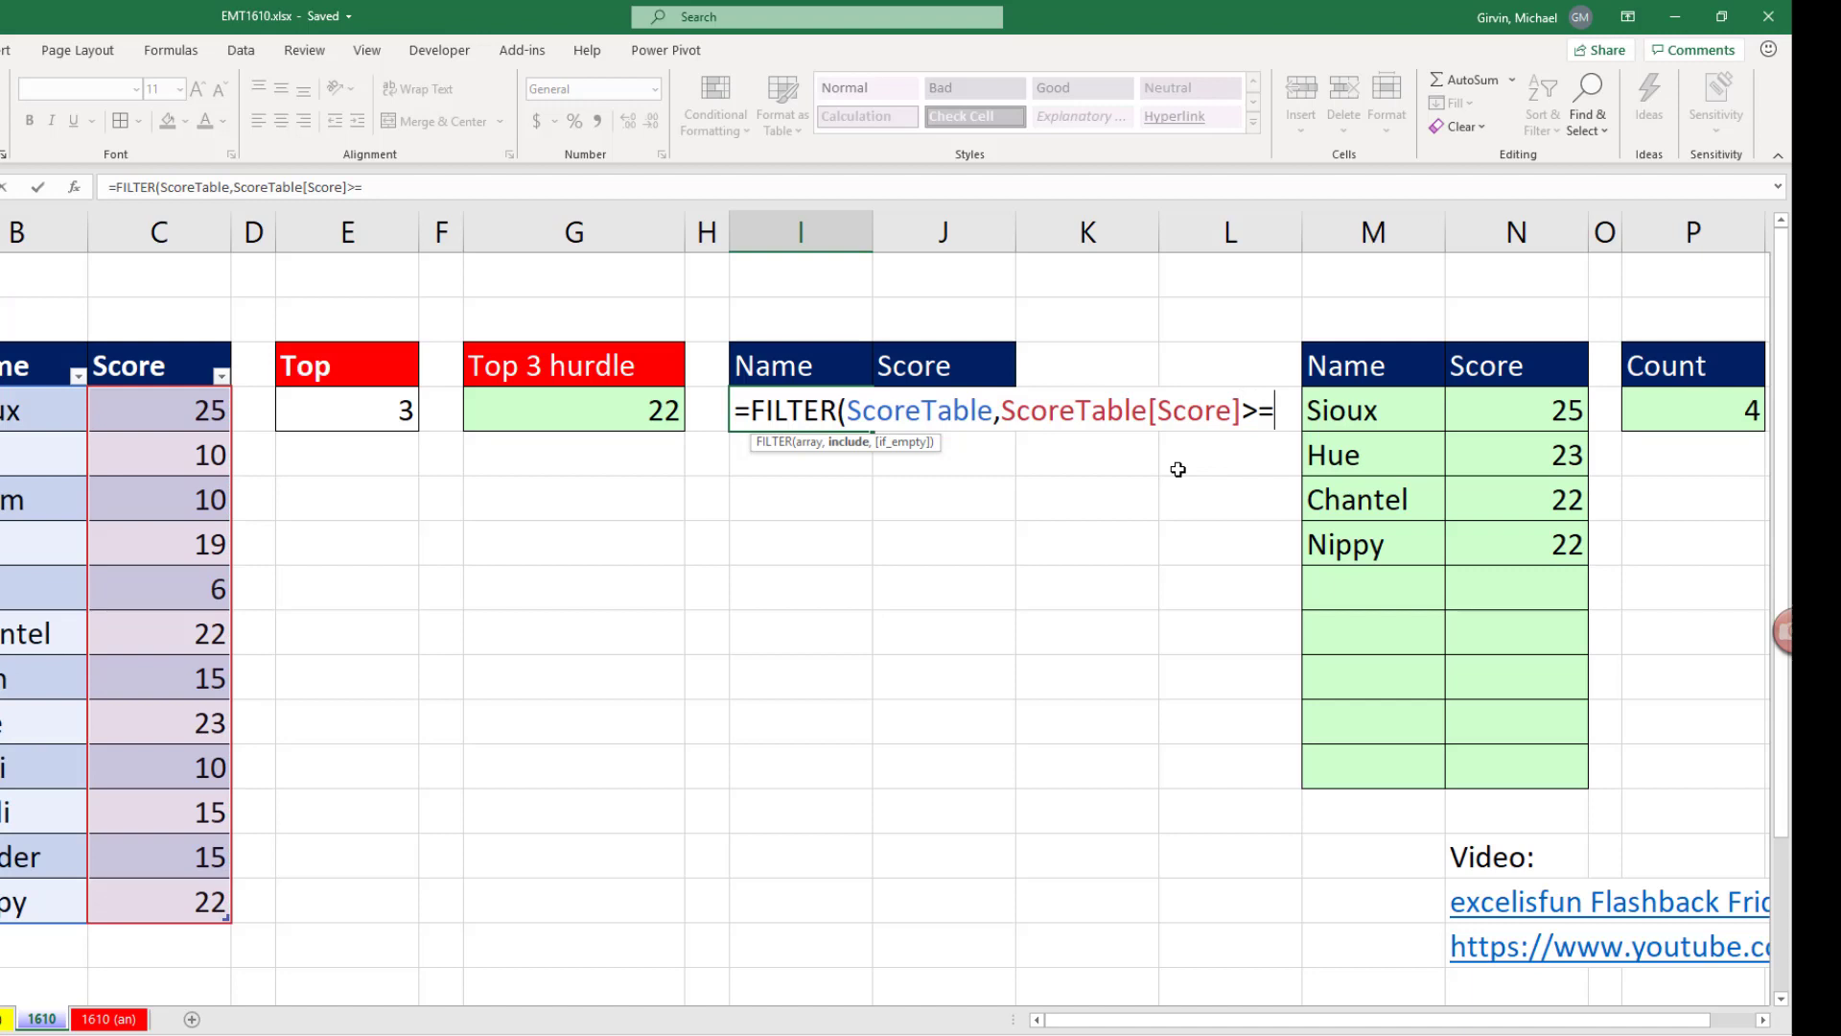
{"action": "left_click", "coordinate": [587, 419]}
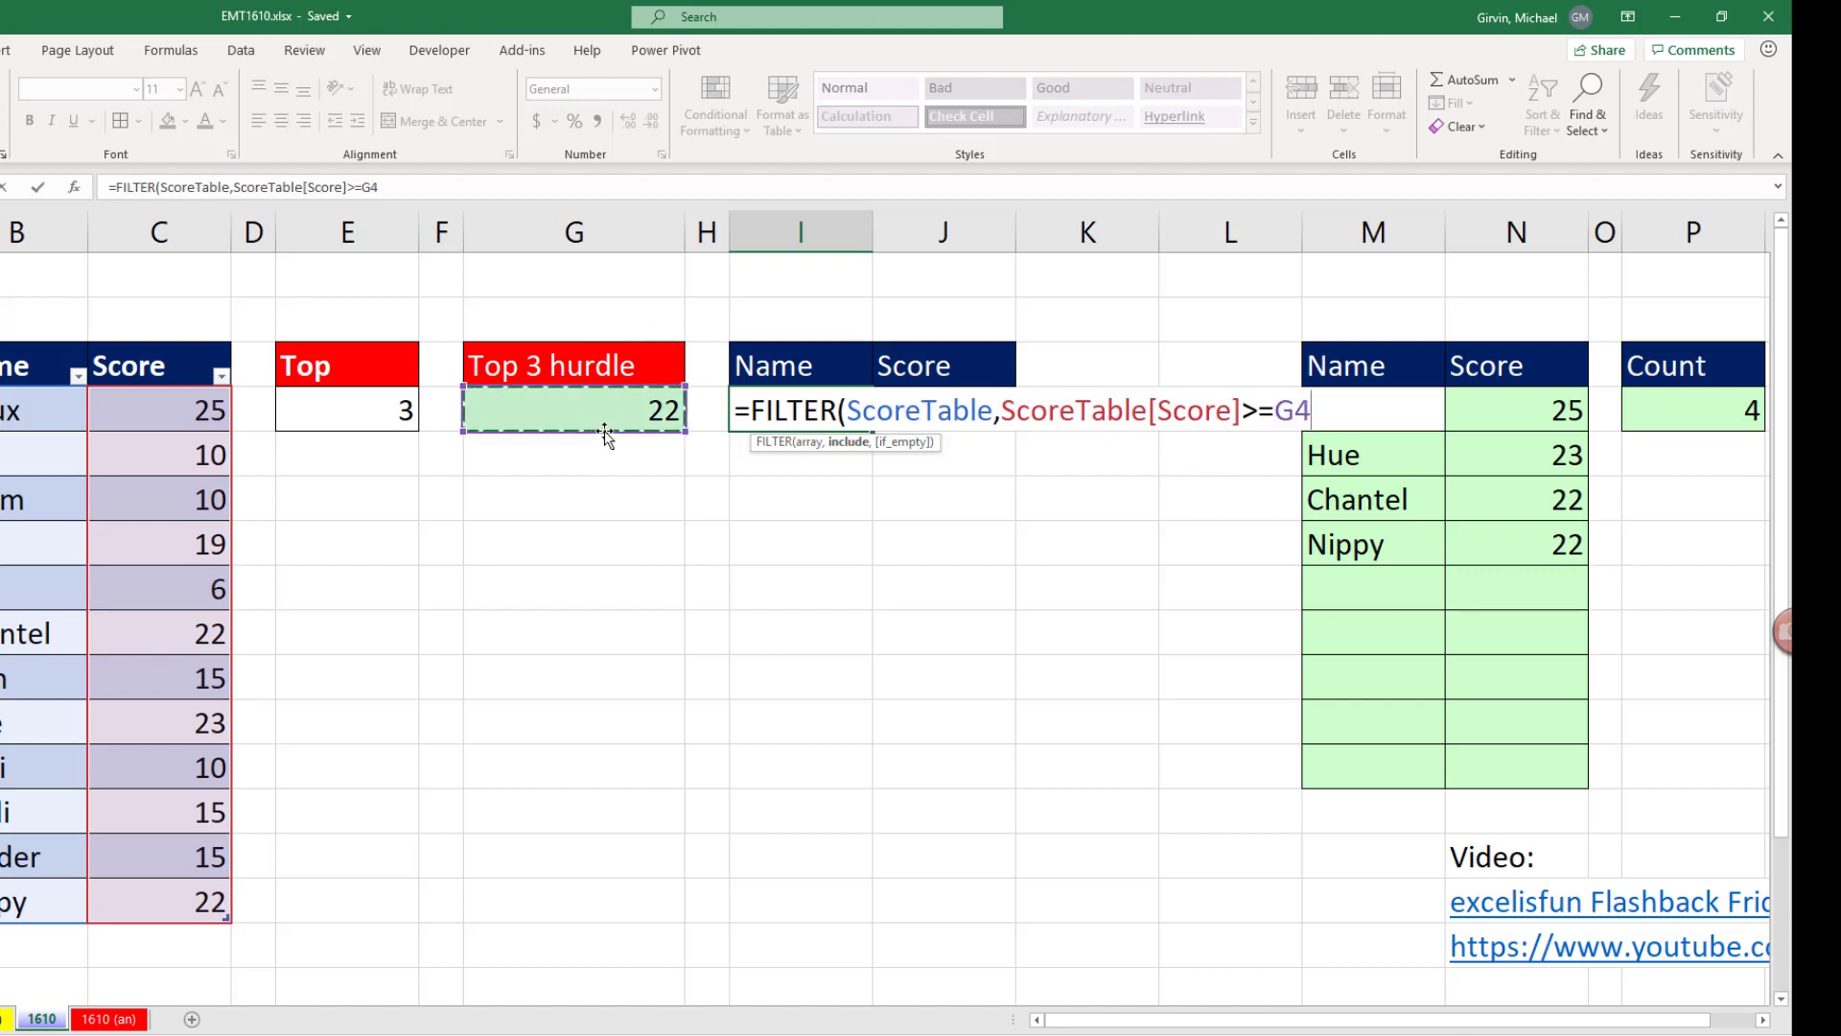
Check the include argument with F9, undo it, and commit so Sioux, Chantel, Hue and Nippy spill.
{"action": "left_click", "coordinate": [849, 442]}
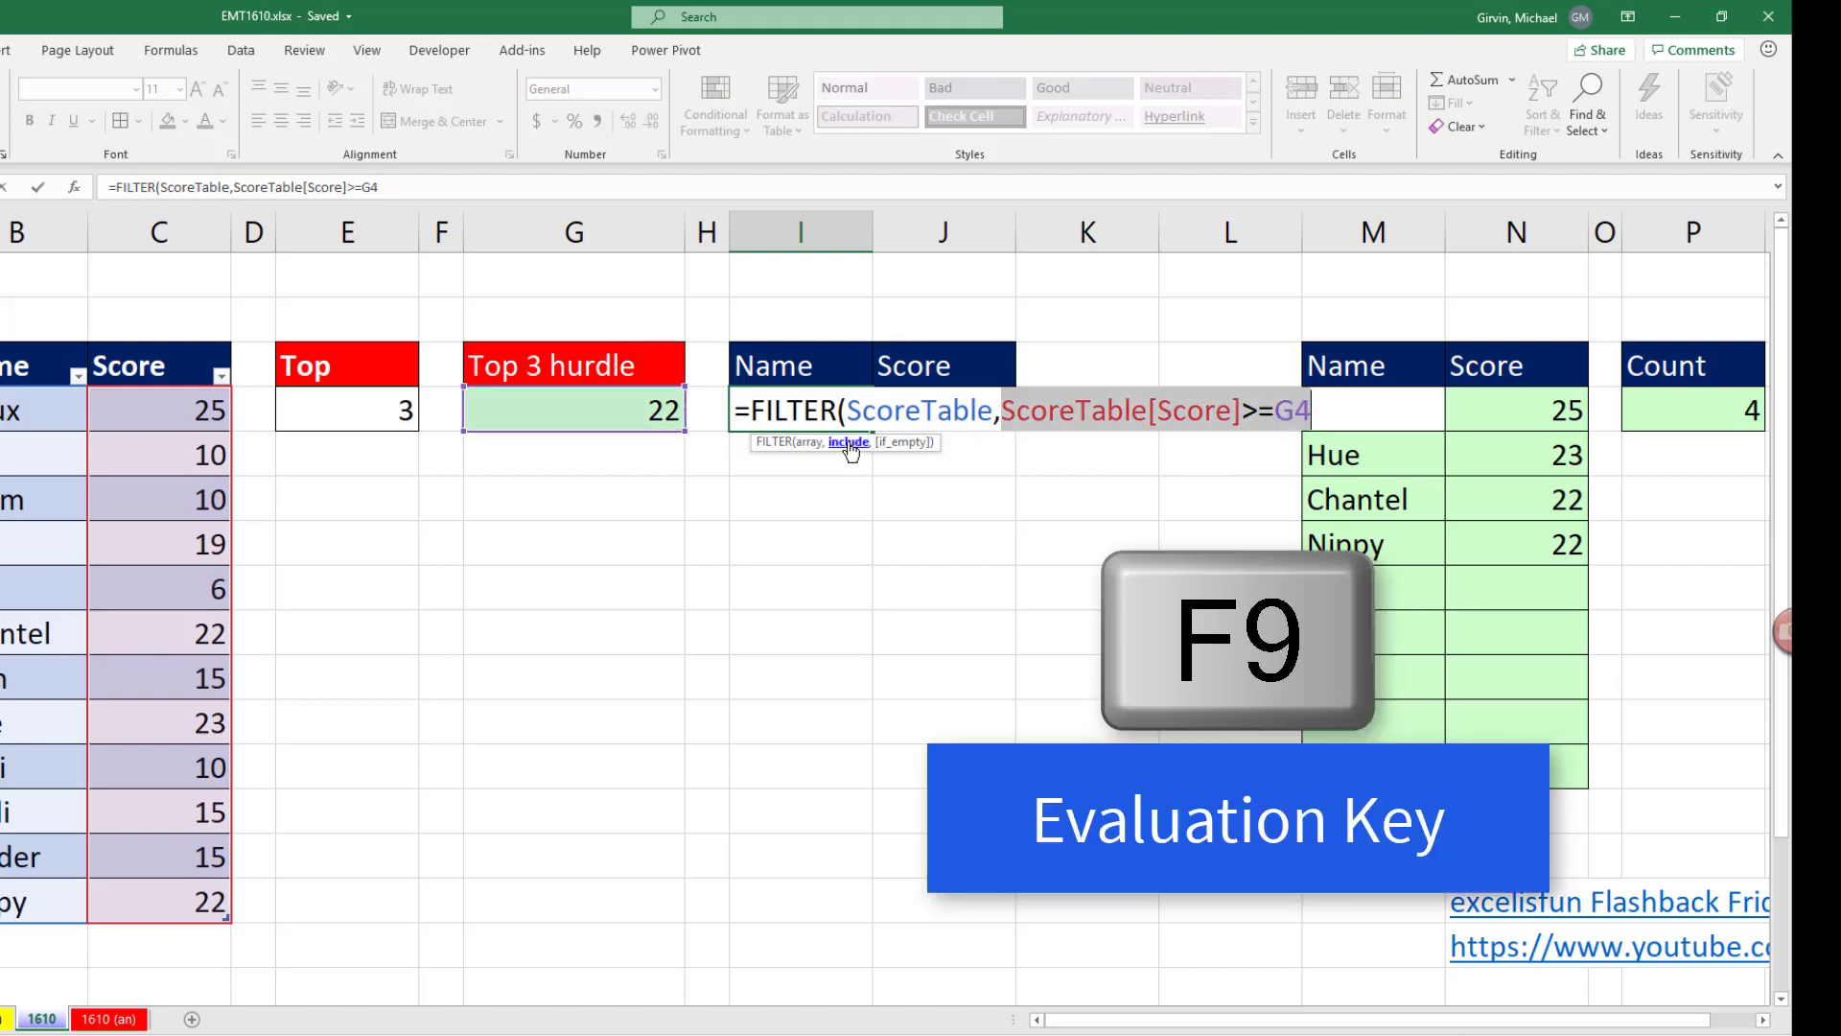
{"action": "key", "text": "F9"}
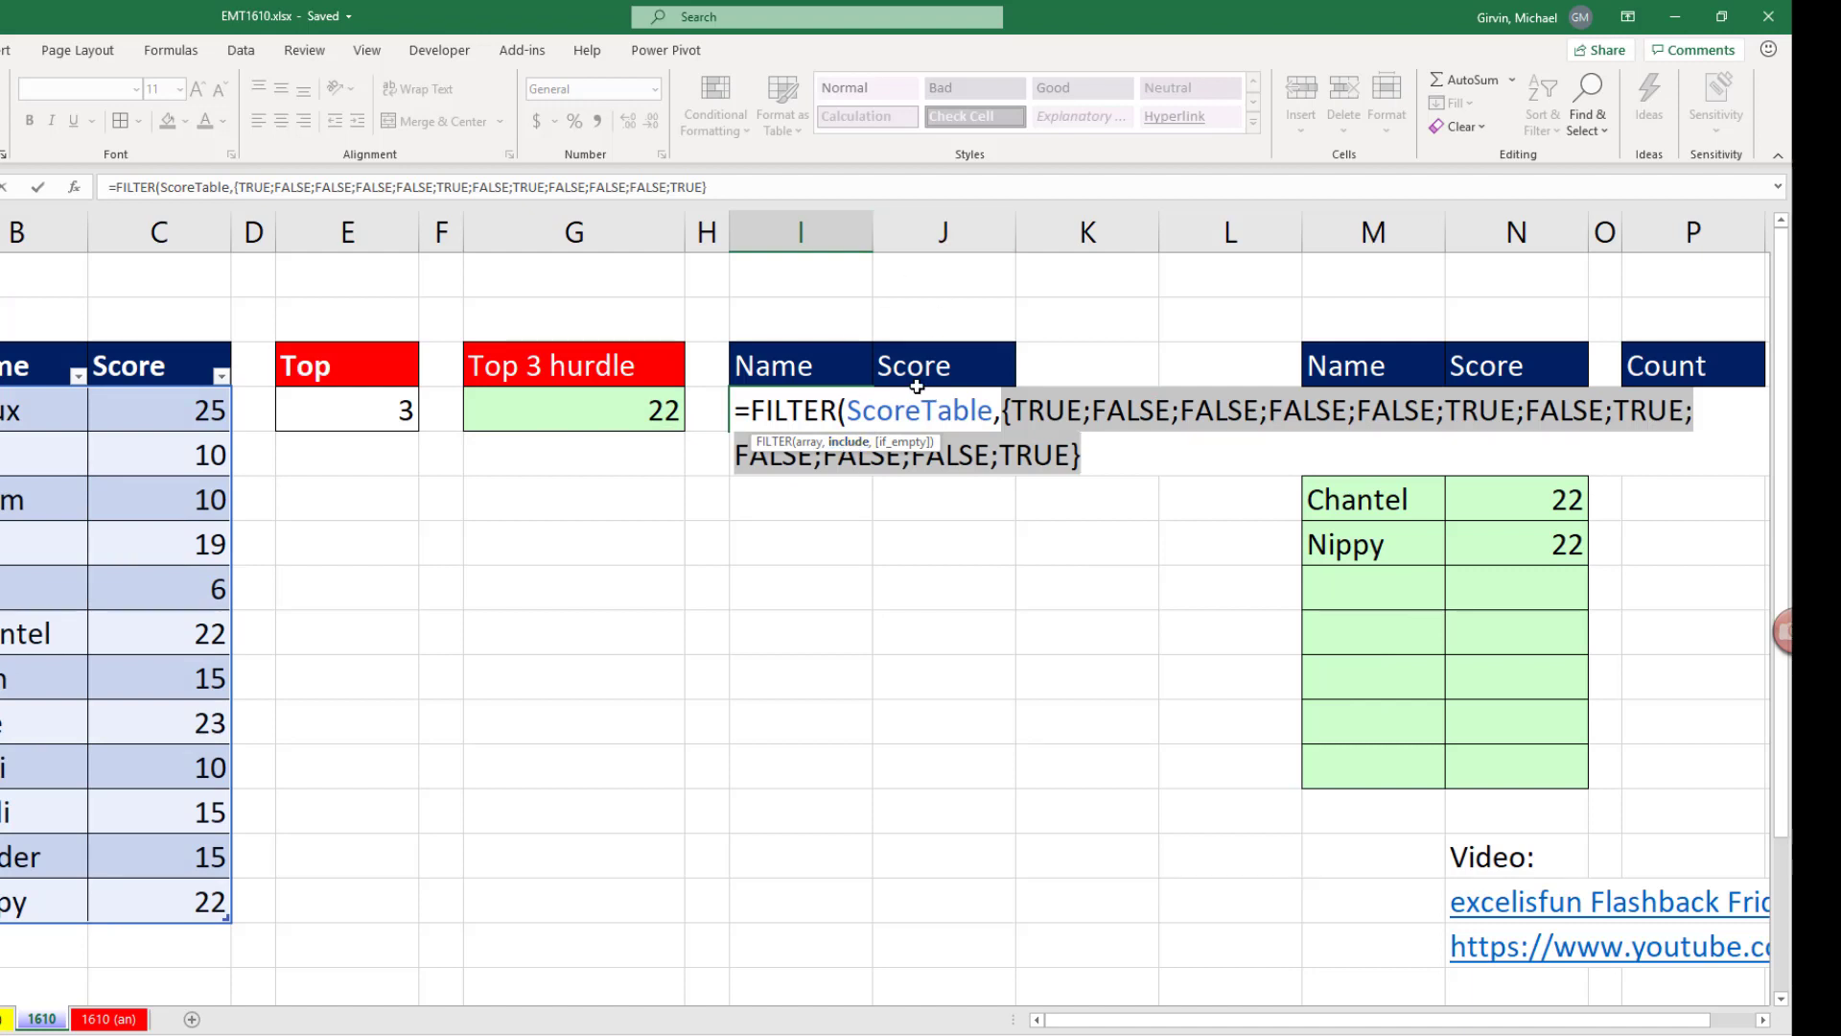
{"action": "key", "text": "ctrl+z"}
{"action": "left_click", "coordinate": [1363, 409]}
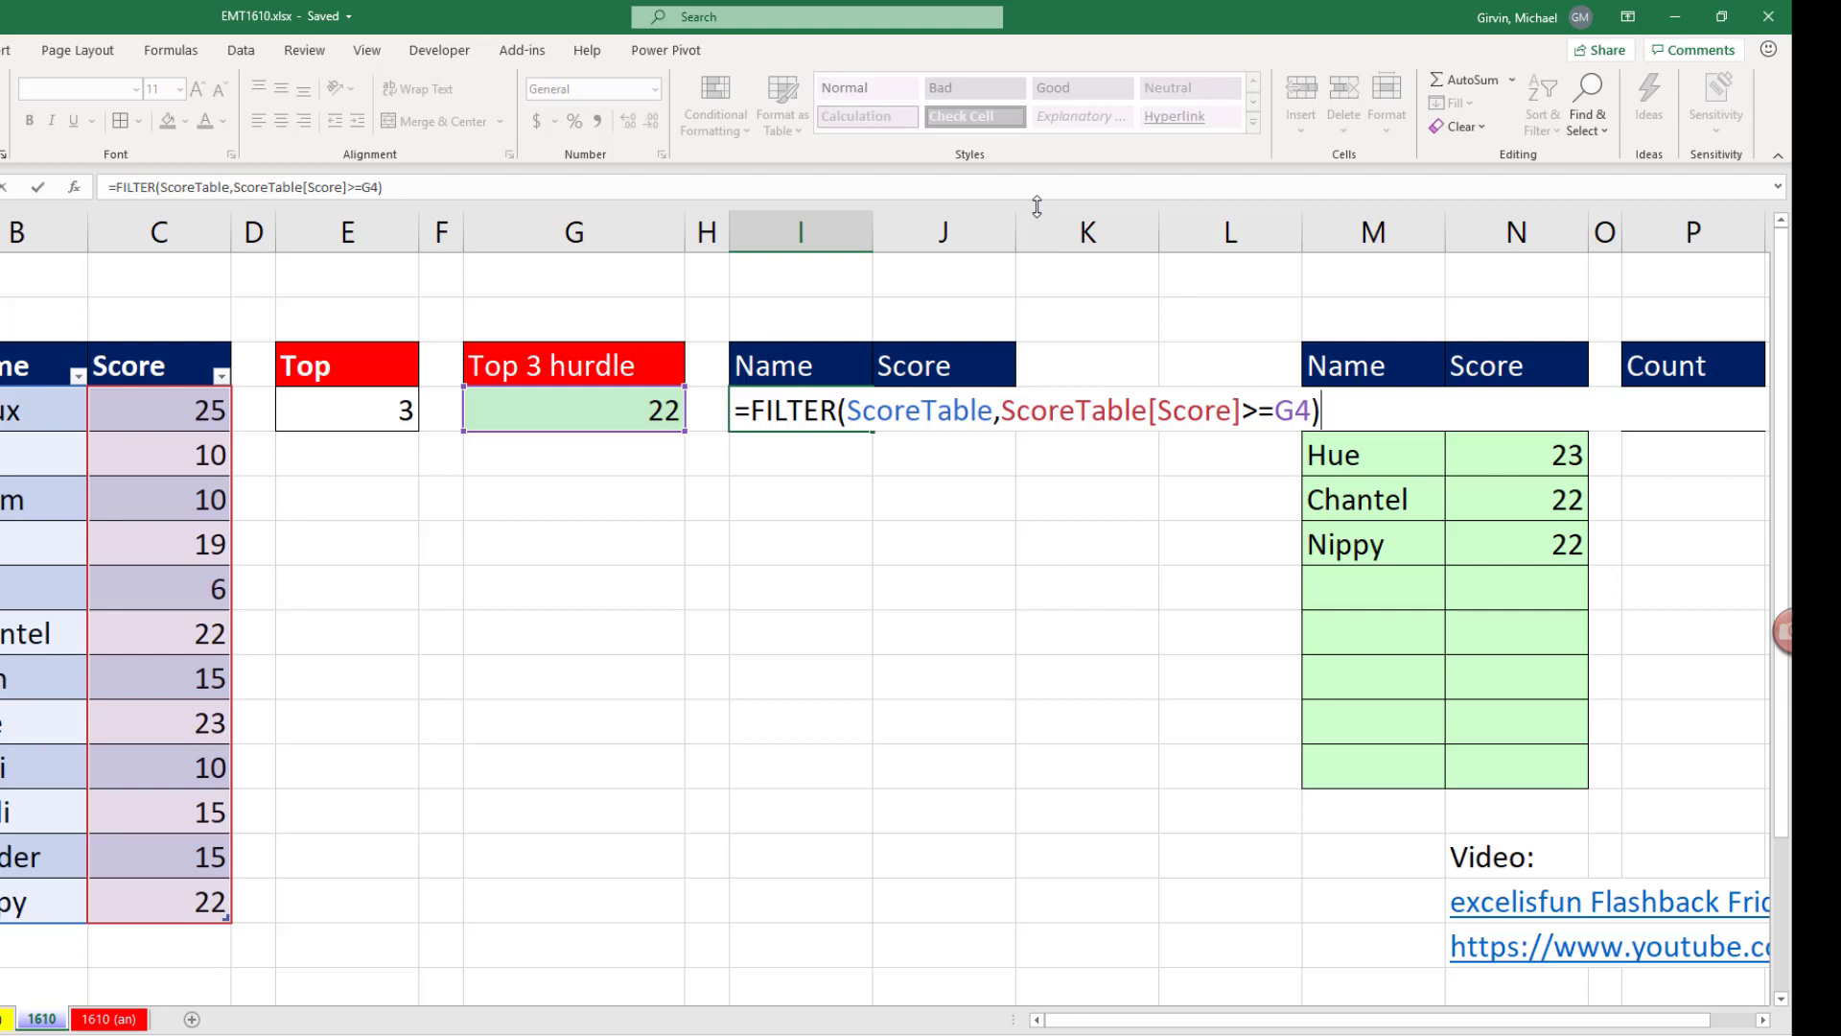
{"action": "key", "text": "Return"}
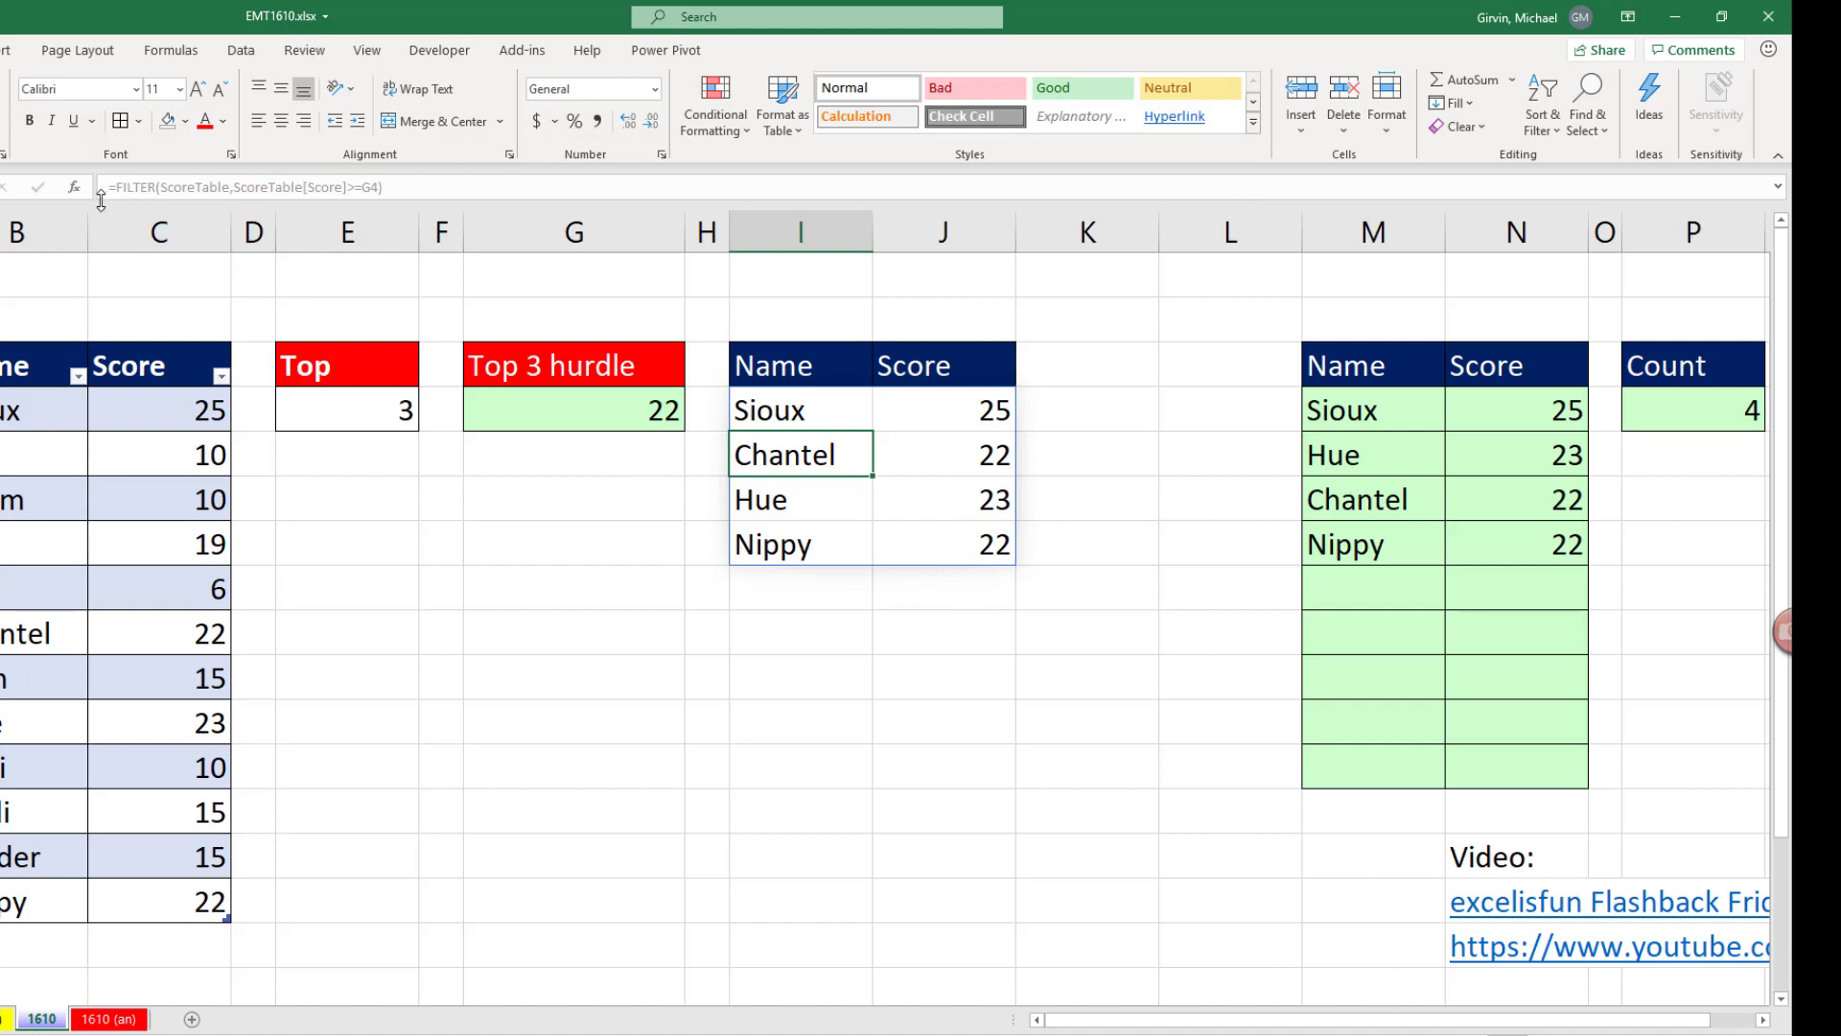
{"action": "left_click", "coordinate": [734, 412]}
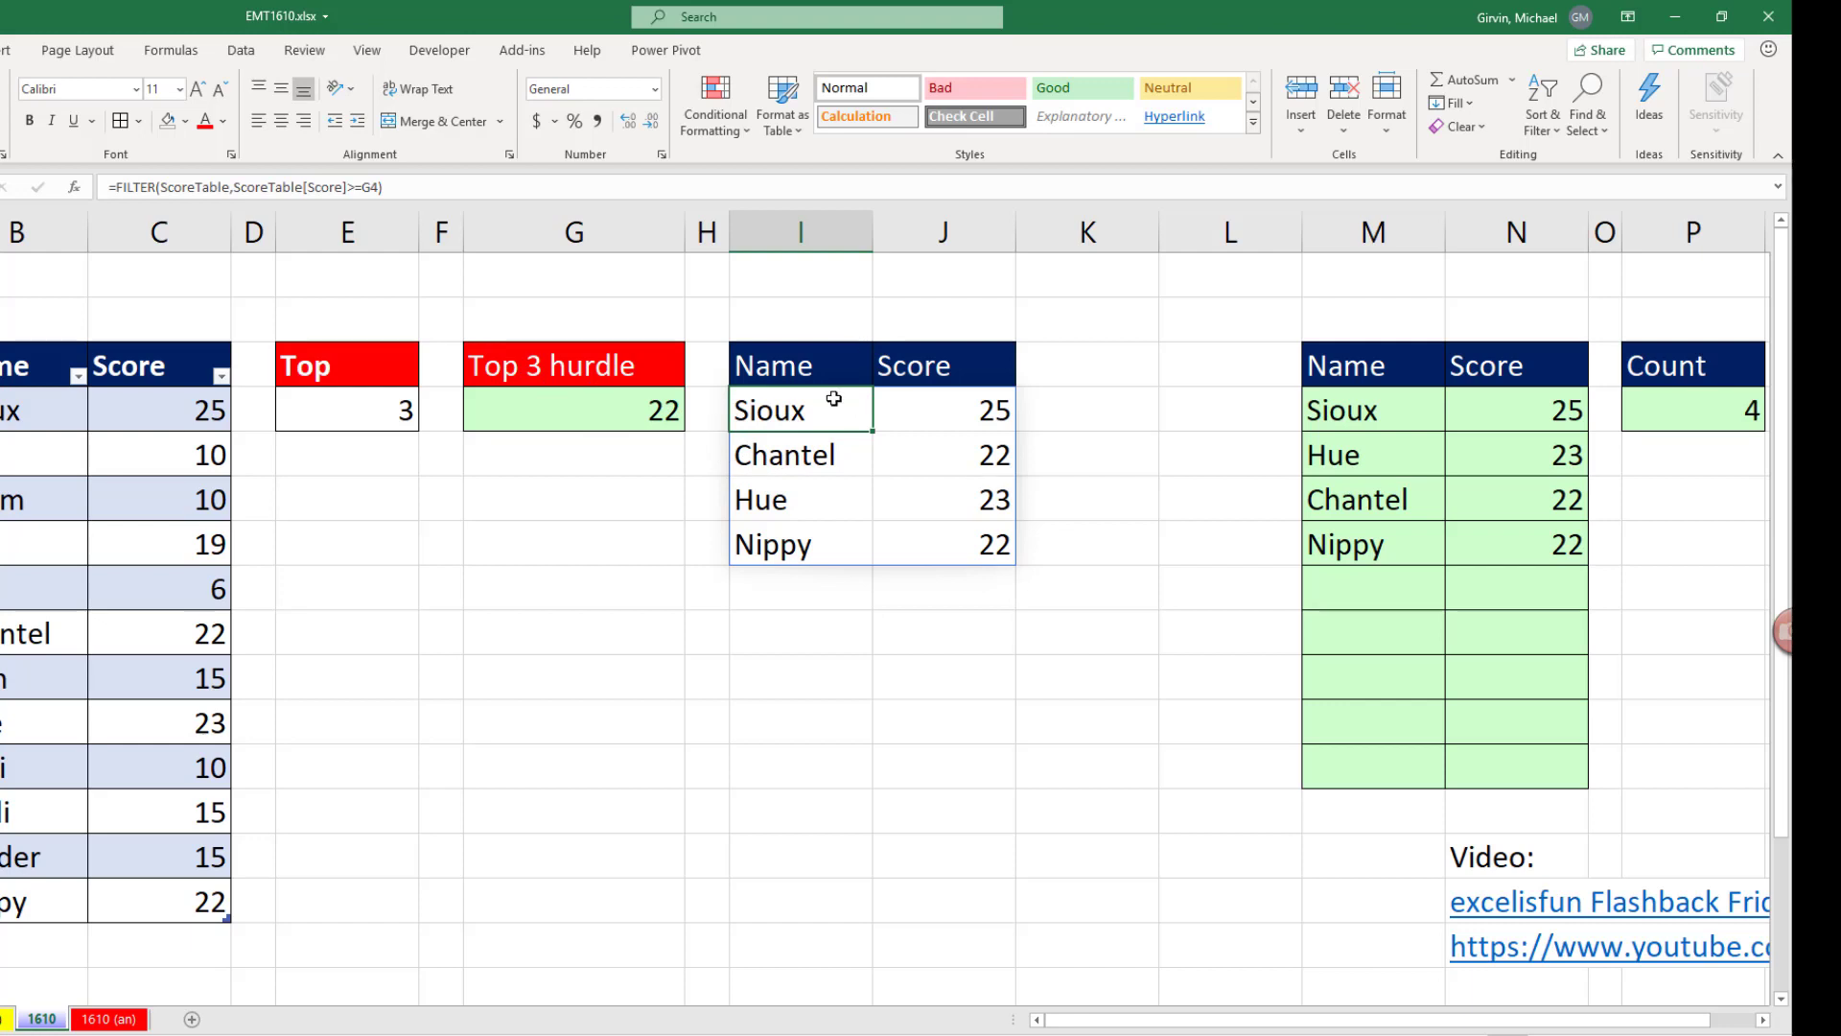
{"action": "left_click", "coordinate": [393, 412]}
{"action": "type", "text": "5"}
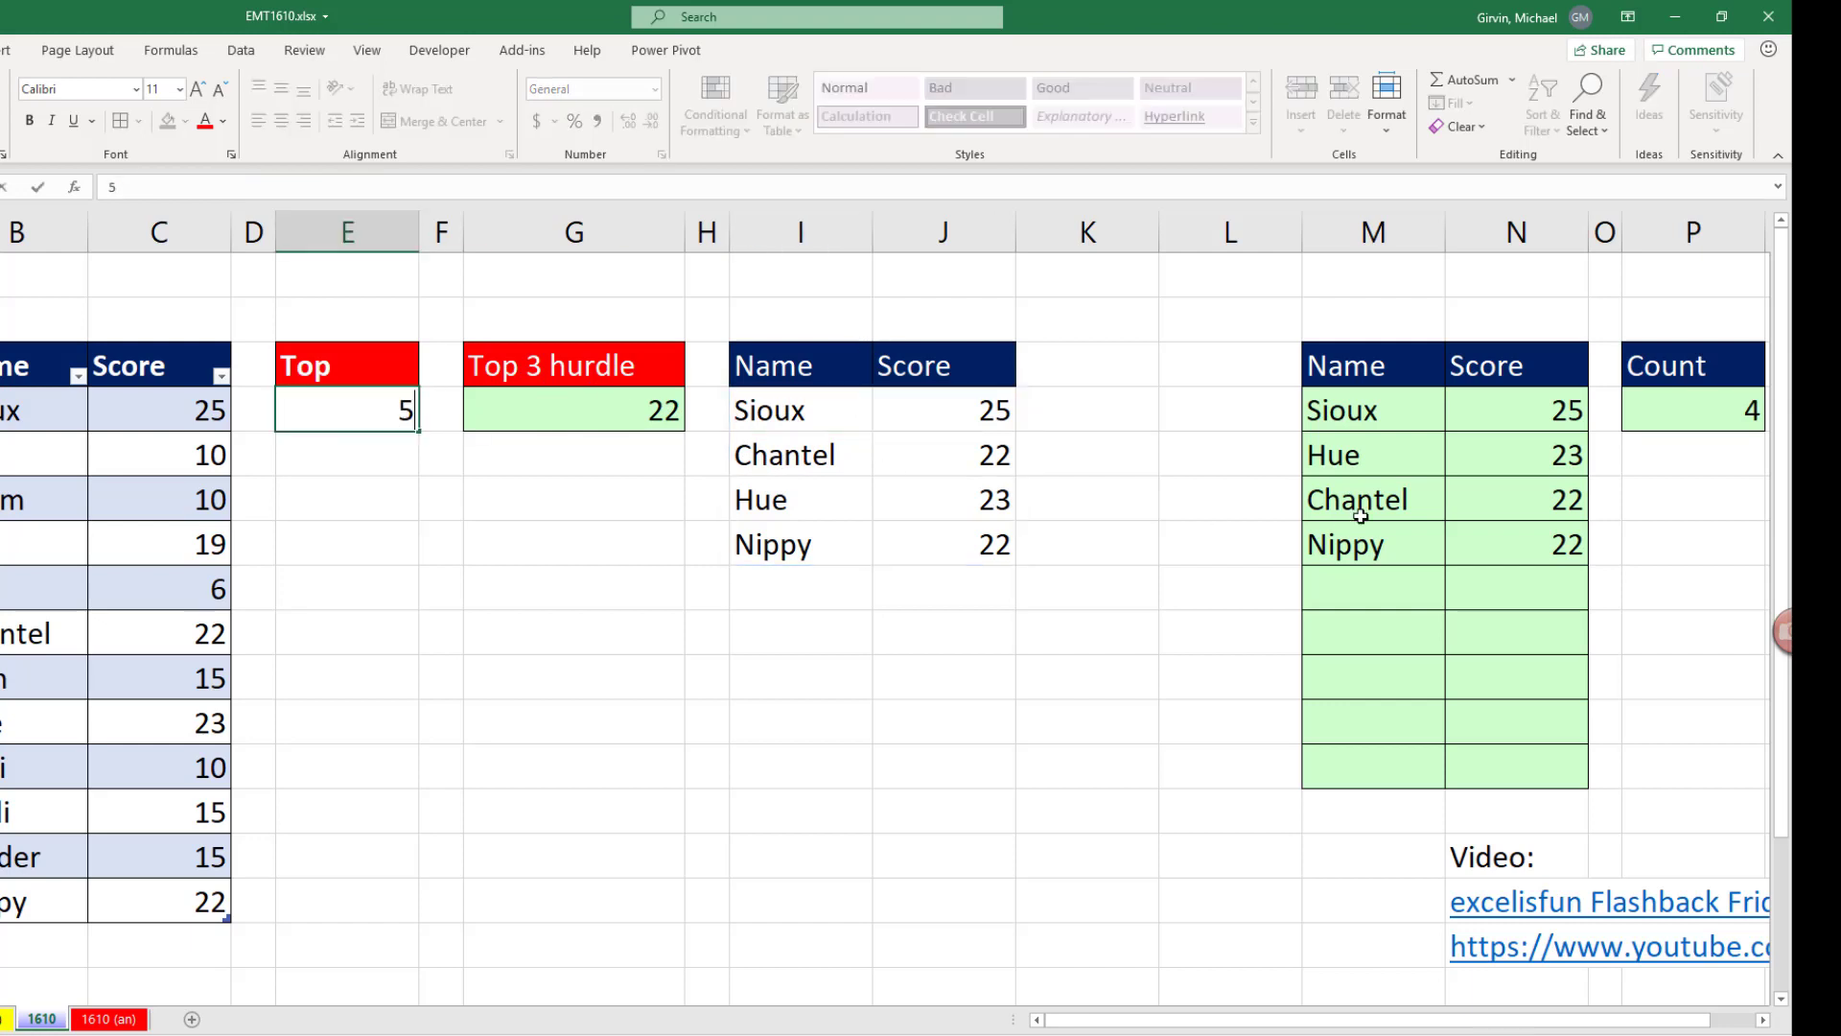
{"action": "key", "text": "ctrl+Return"}
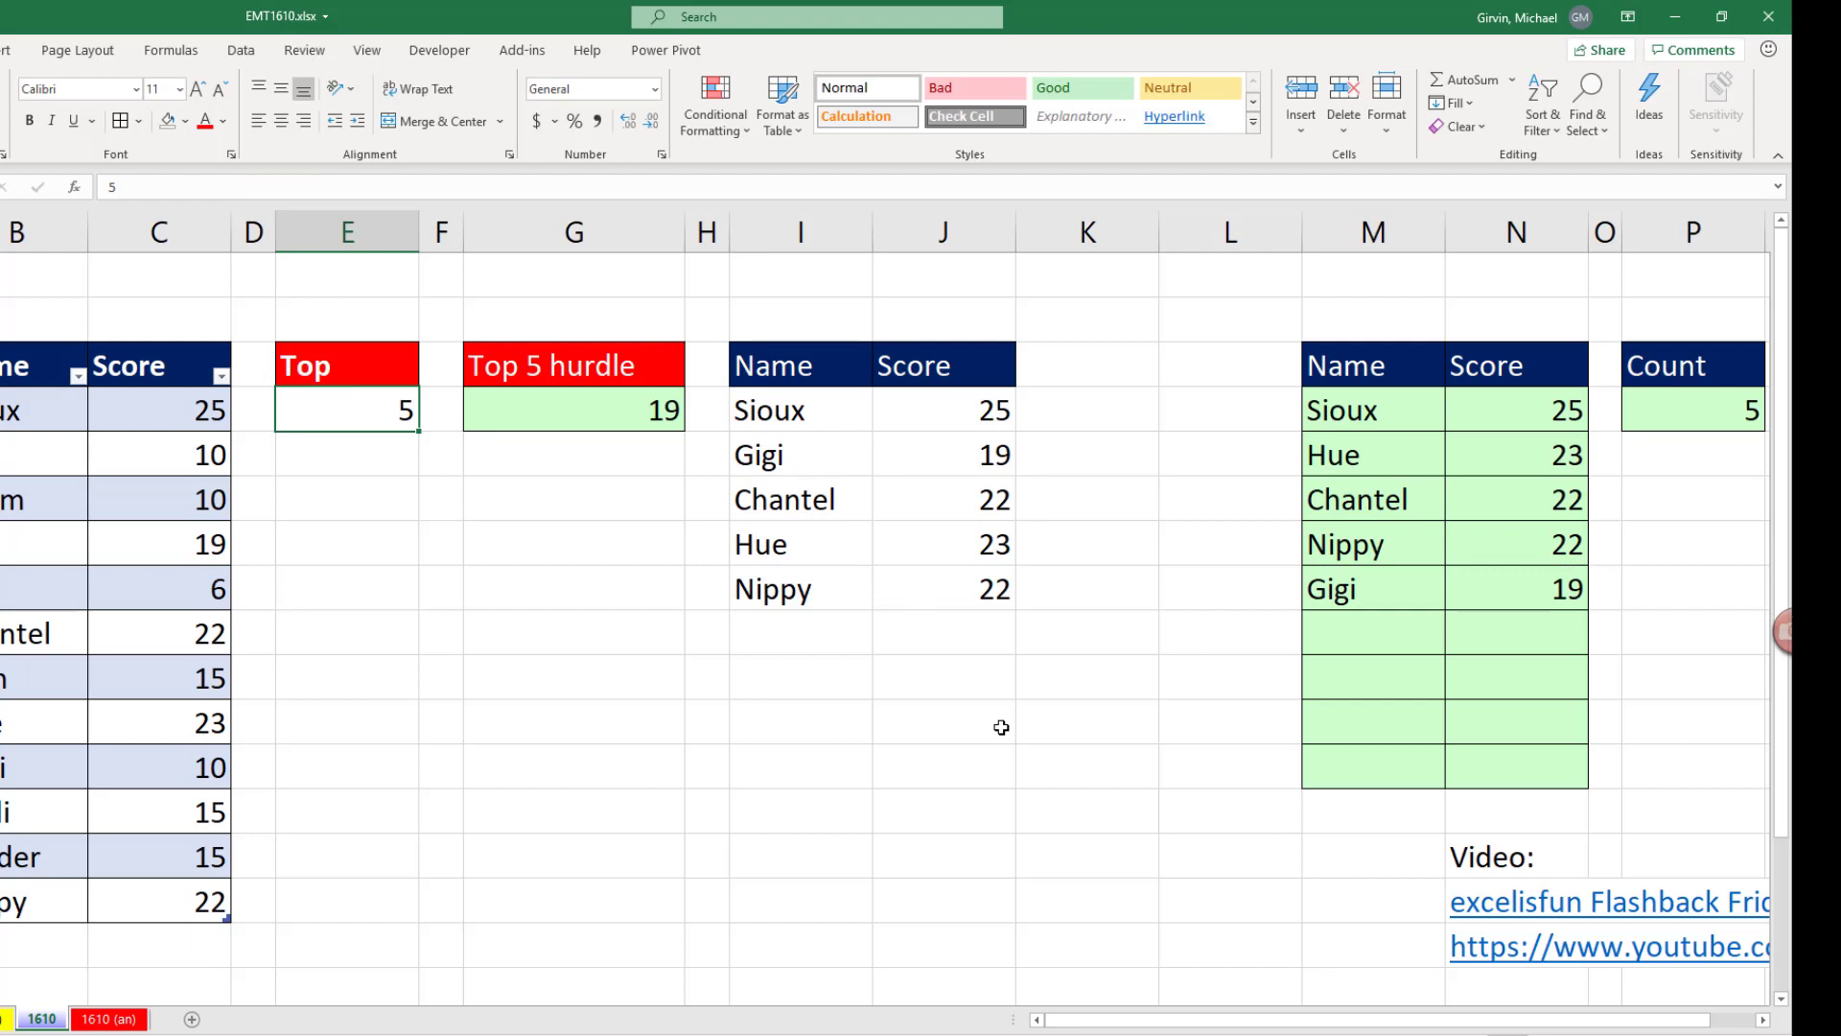
{"action": "left_click", "coordinate": [969, 597]}
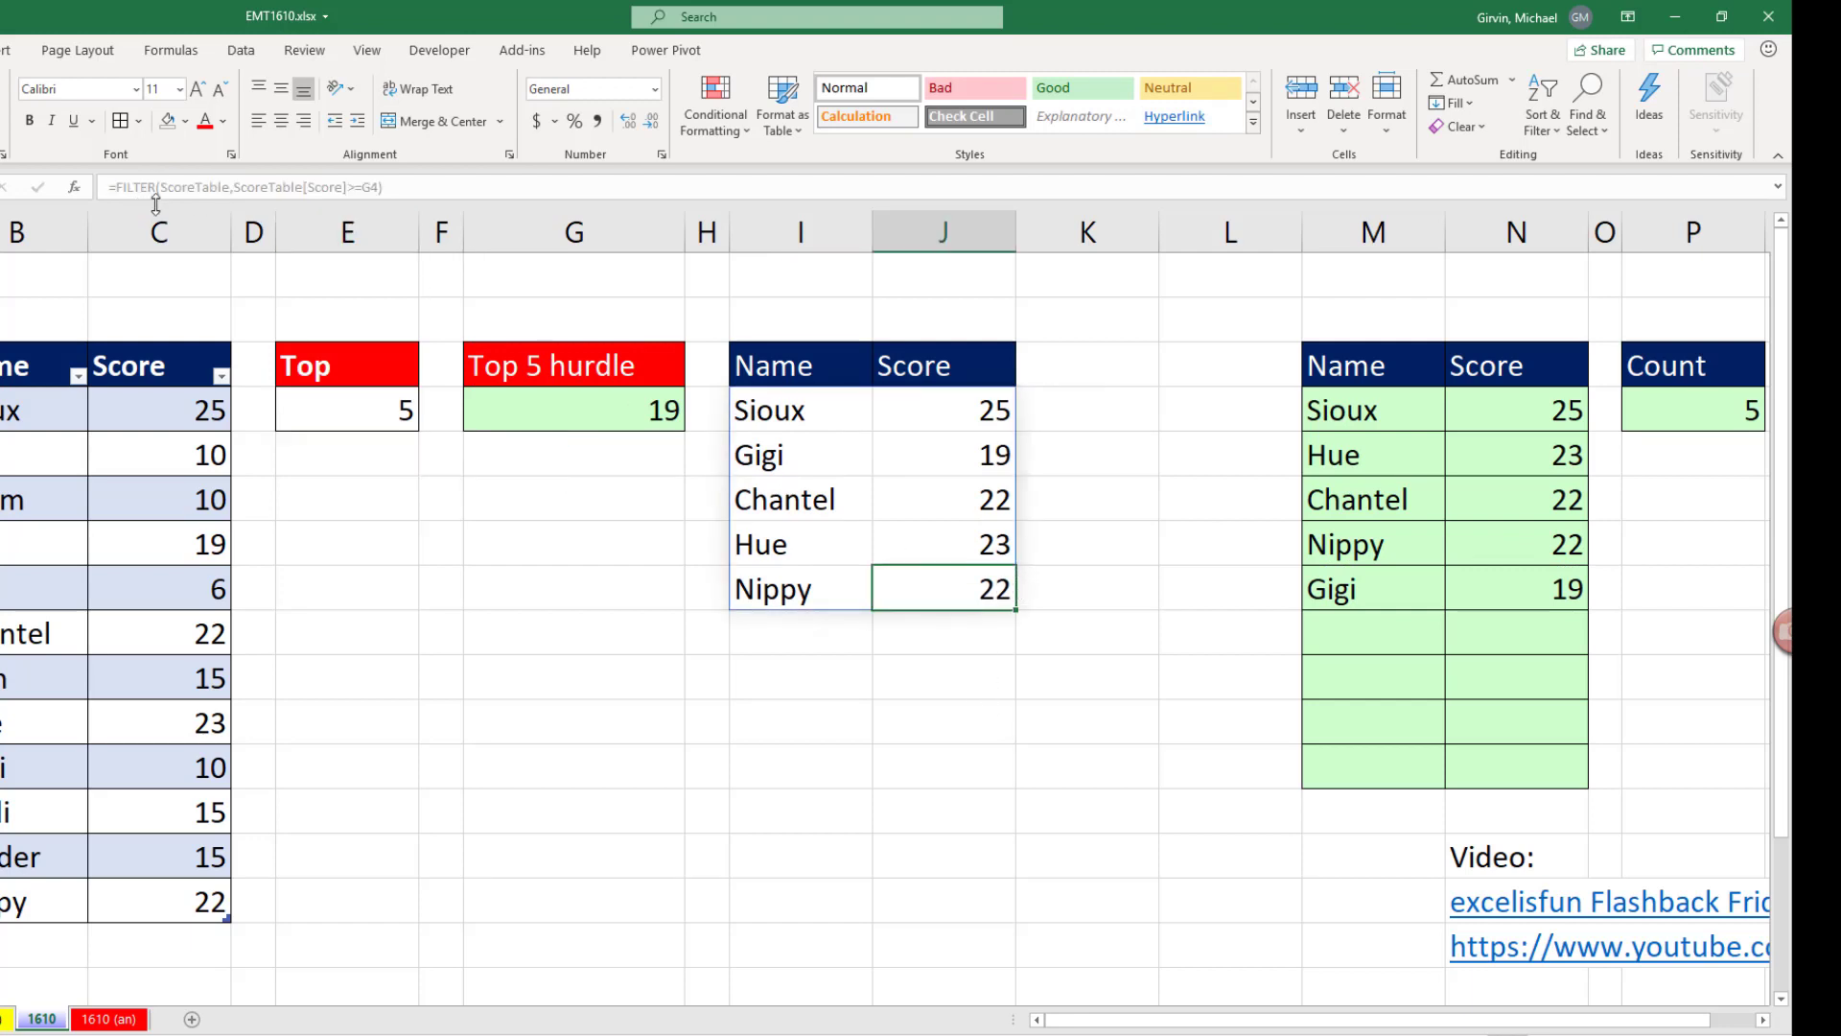
{"action": "left_click", "coordinate": [787, 407]}
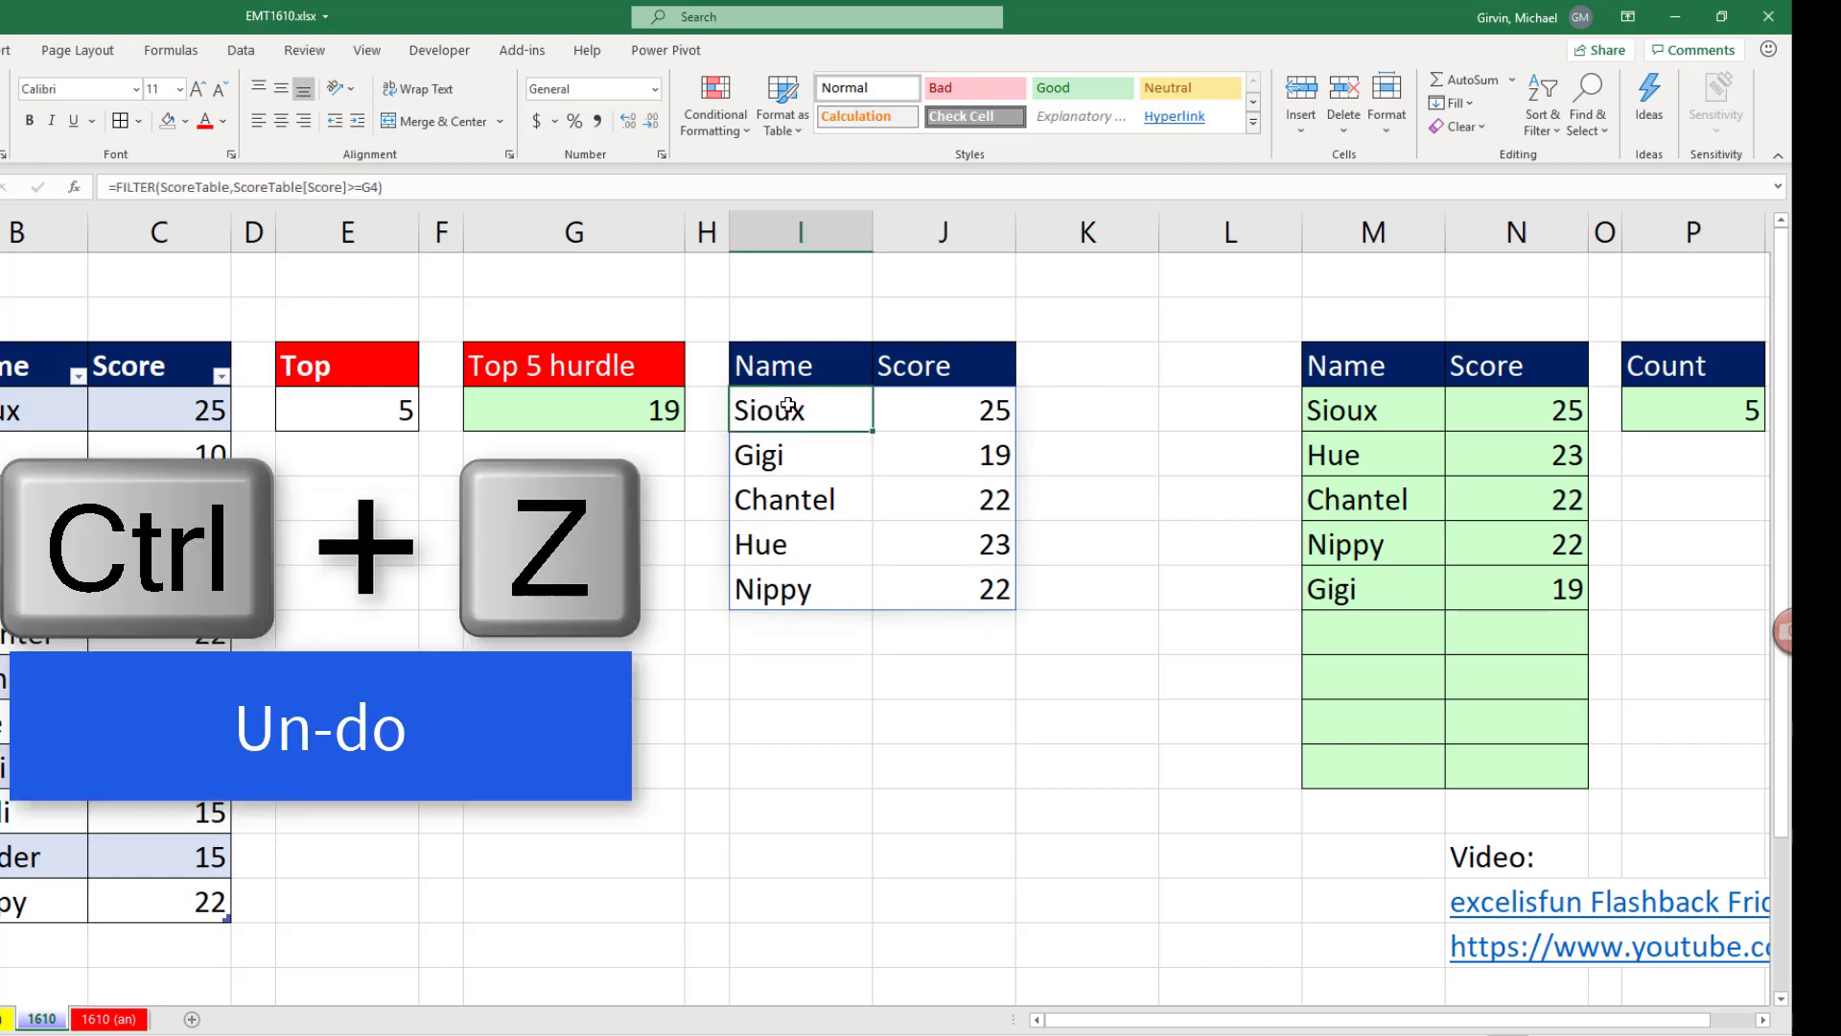
{"action": "key", "text": "ctrl+z"}
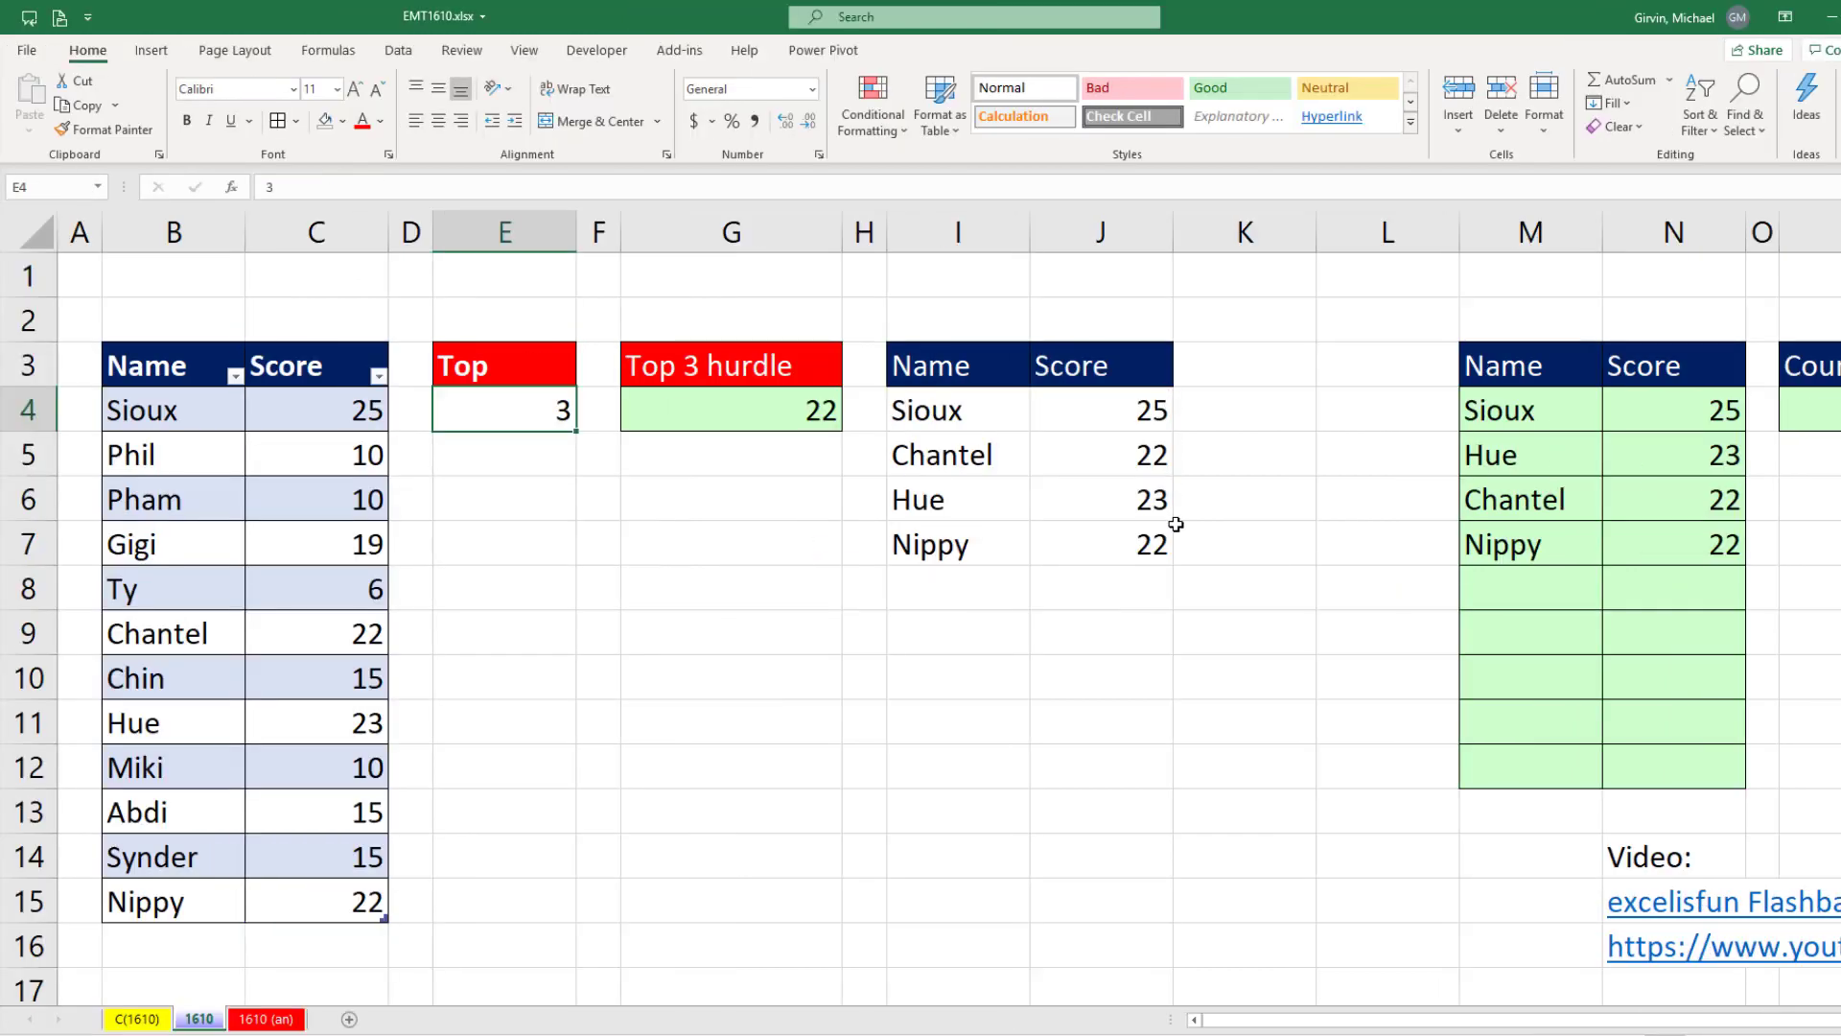
Wrap the I4 formula as =SORT(FILTER(...),2,-1) to list scores descending from Sioux 25.
{"action": "left_click", "coordinate": [947, 413]}
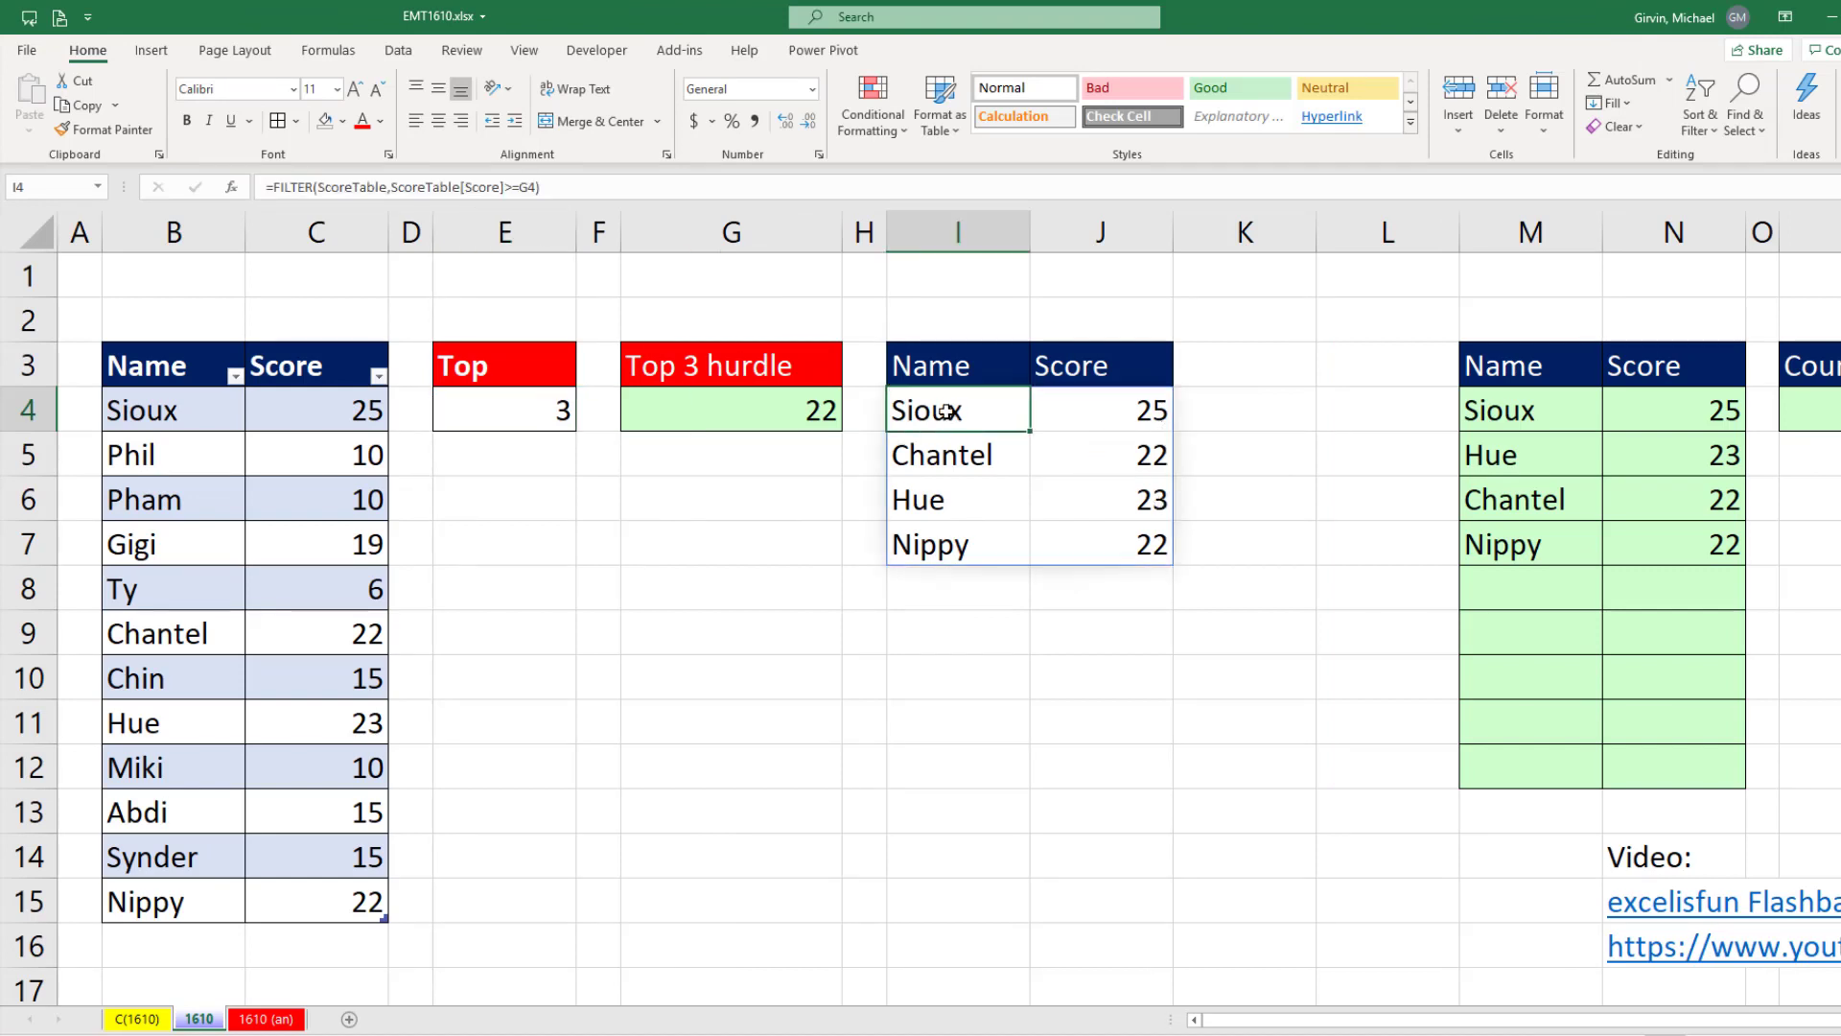
{"action": "key", "text": "F2"}
{"action": "key", "text": "Home"}
{"action": "key", "text": "Right"}
{"action": "type", "text": "sort"}
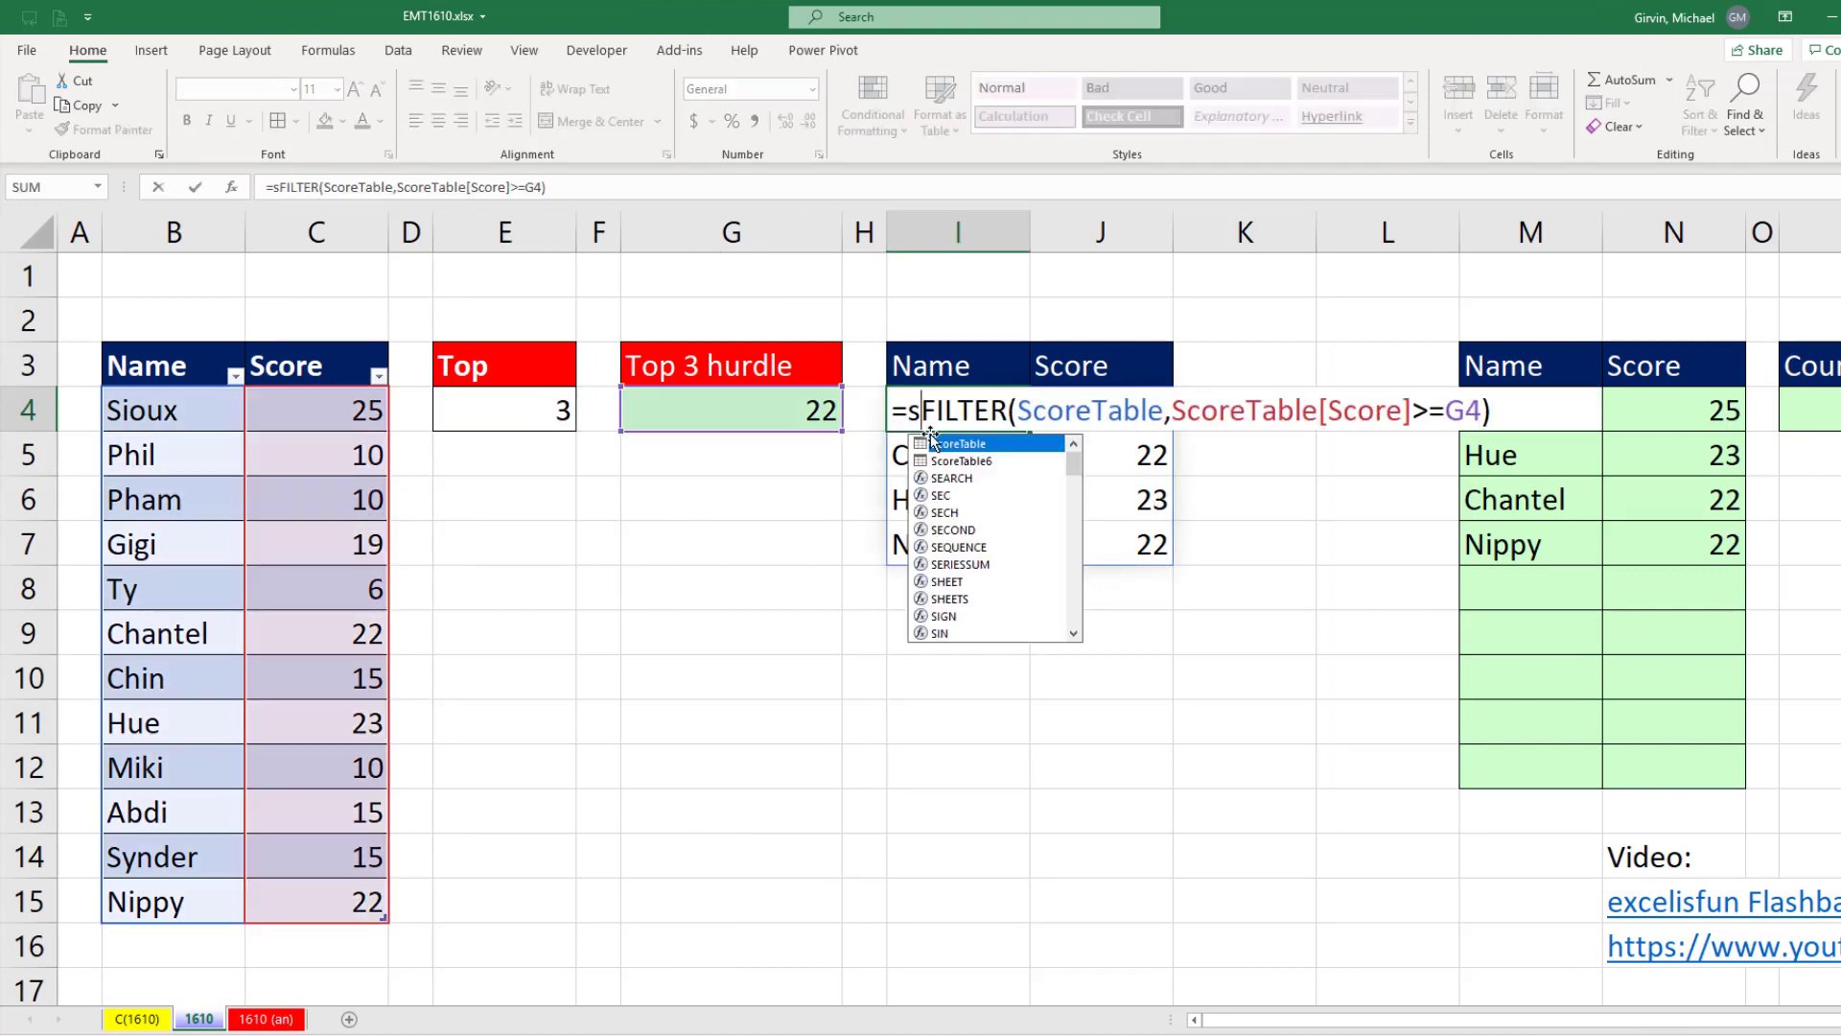
{"action": "key", "text": "Tab"}
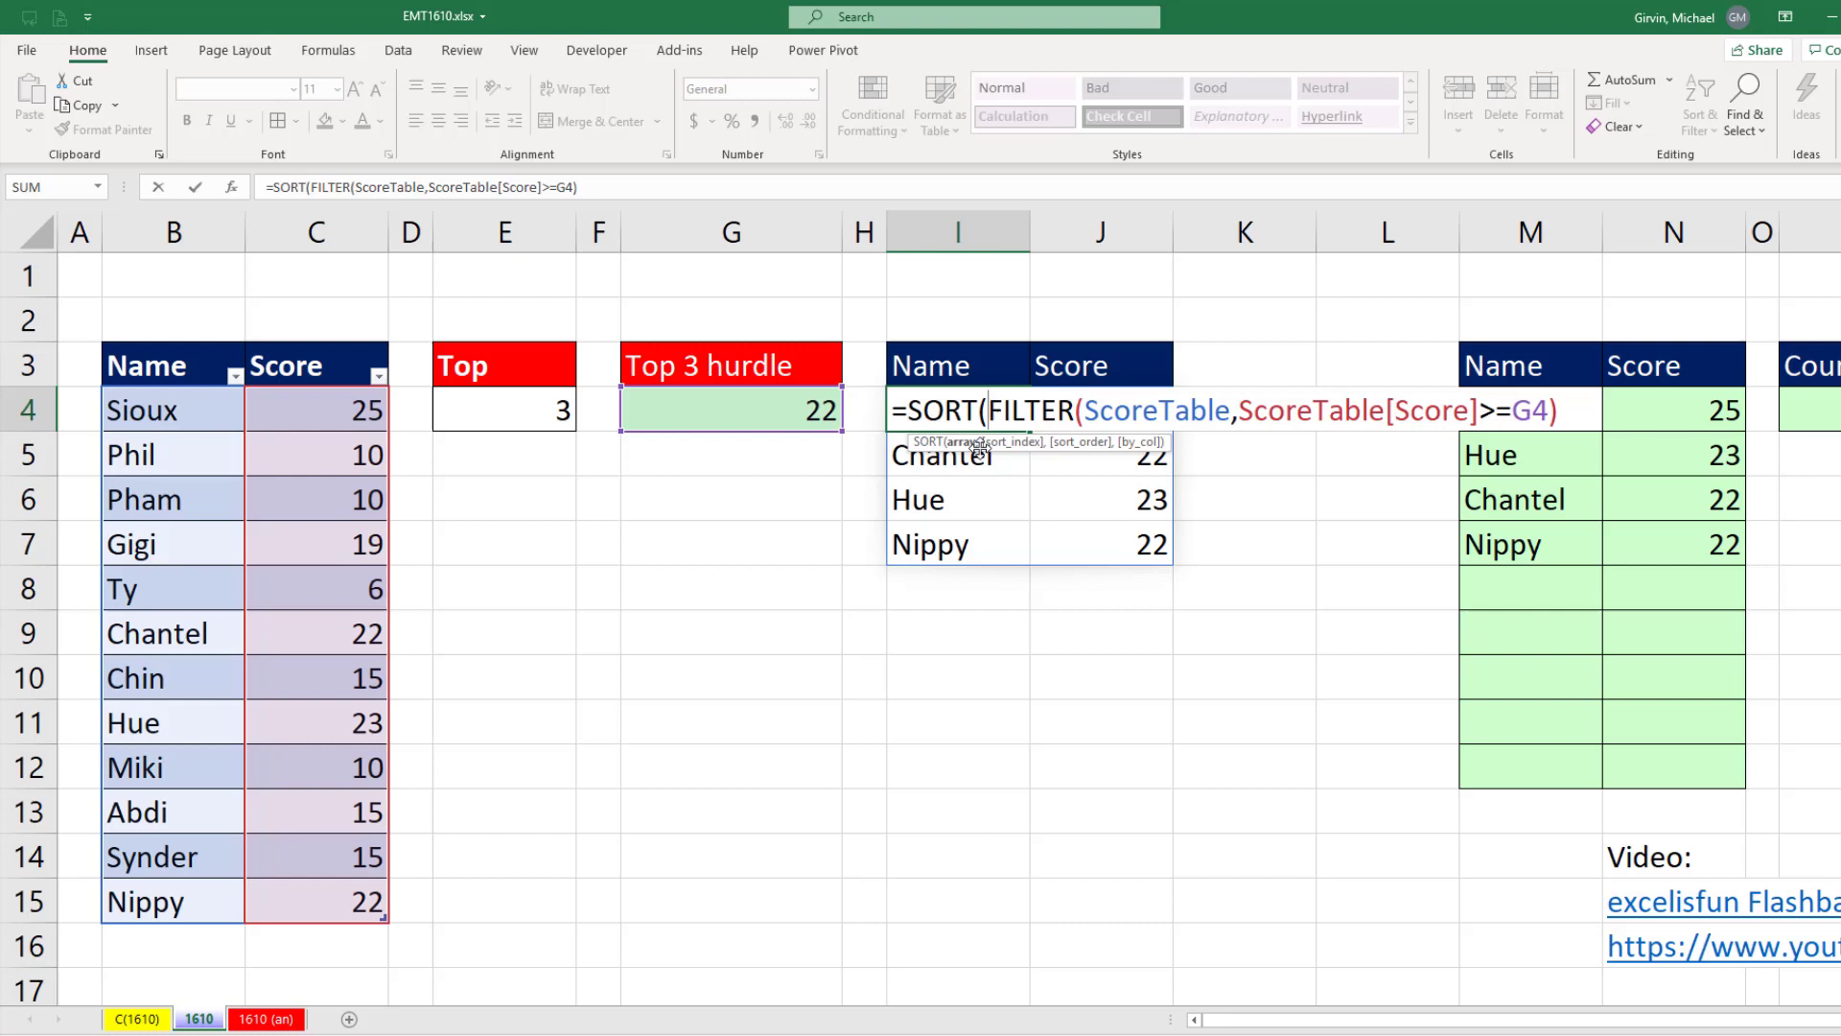
{"action": "type", "text": ","}
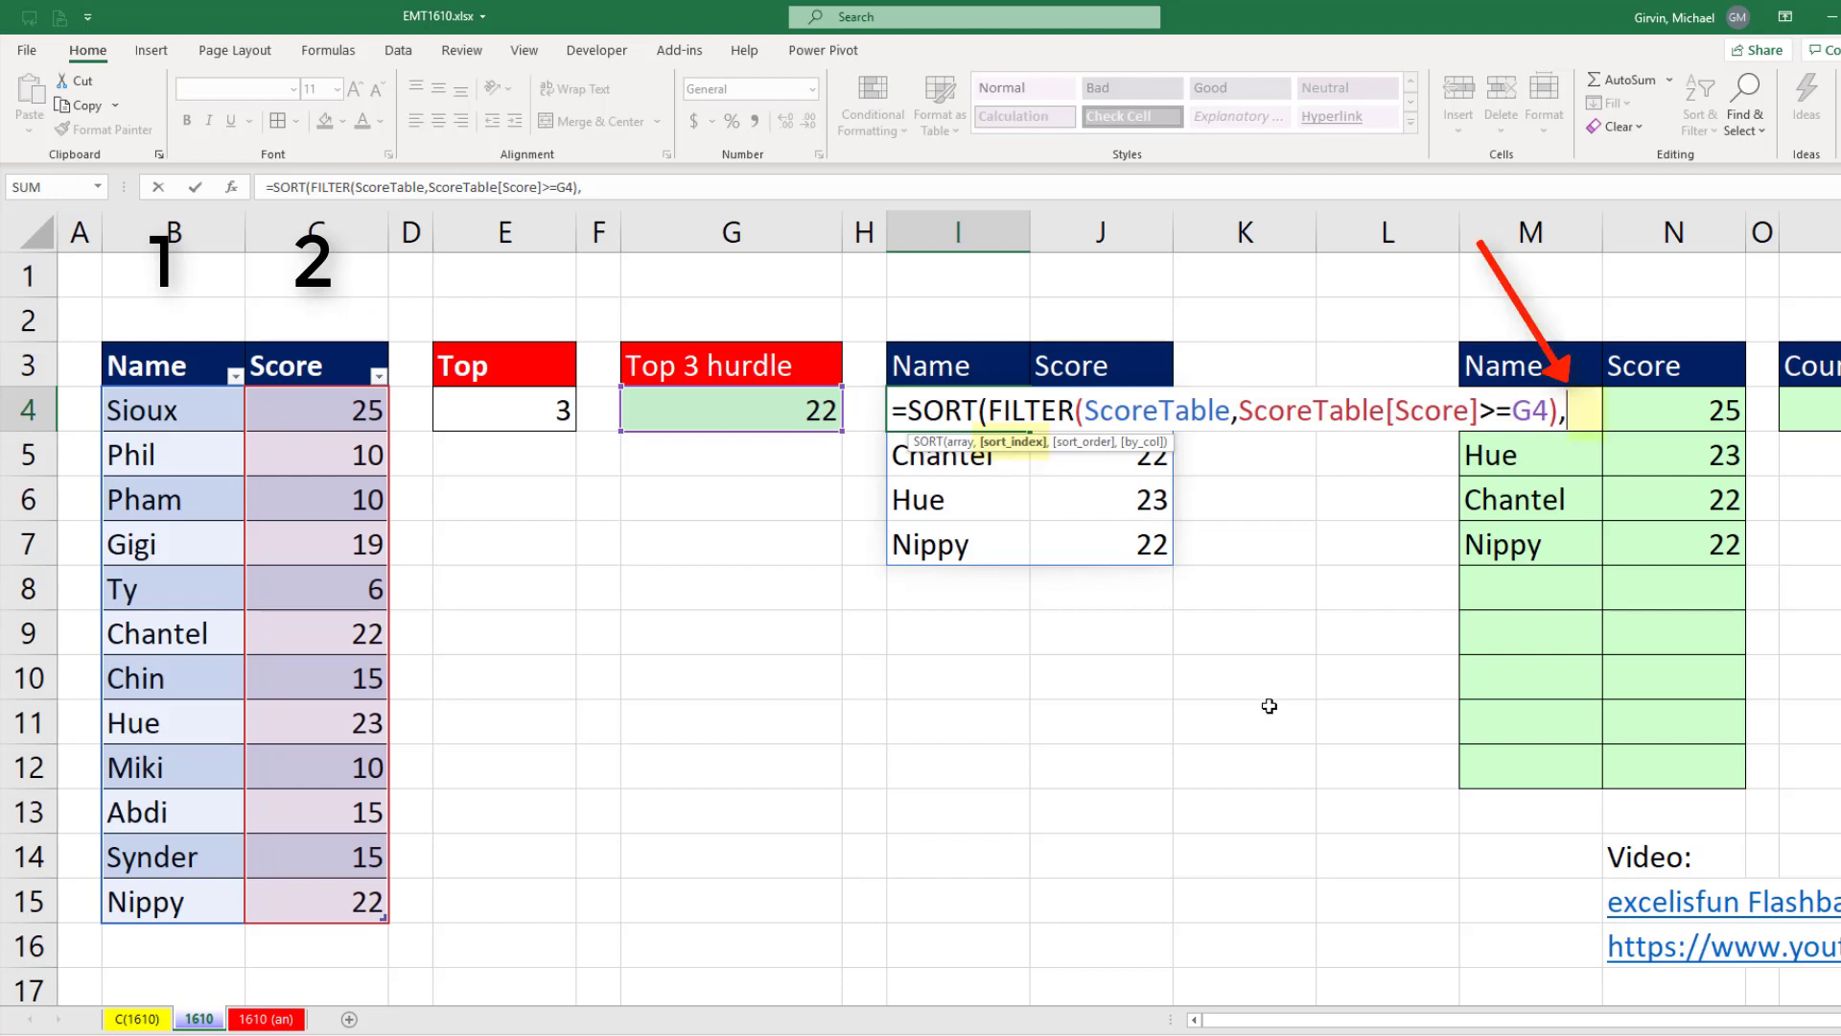
{"action": "type", "text": "2,"}
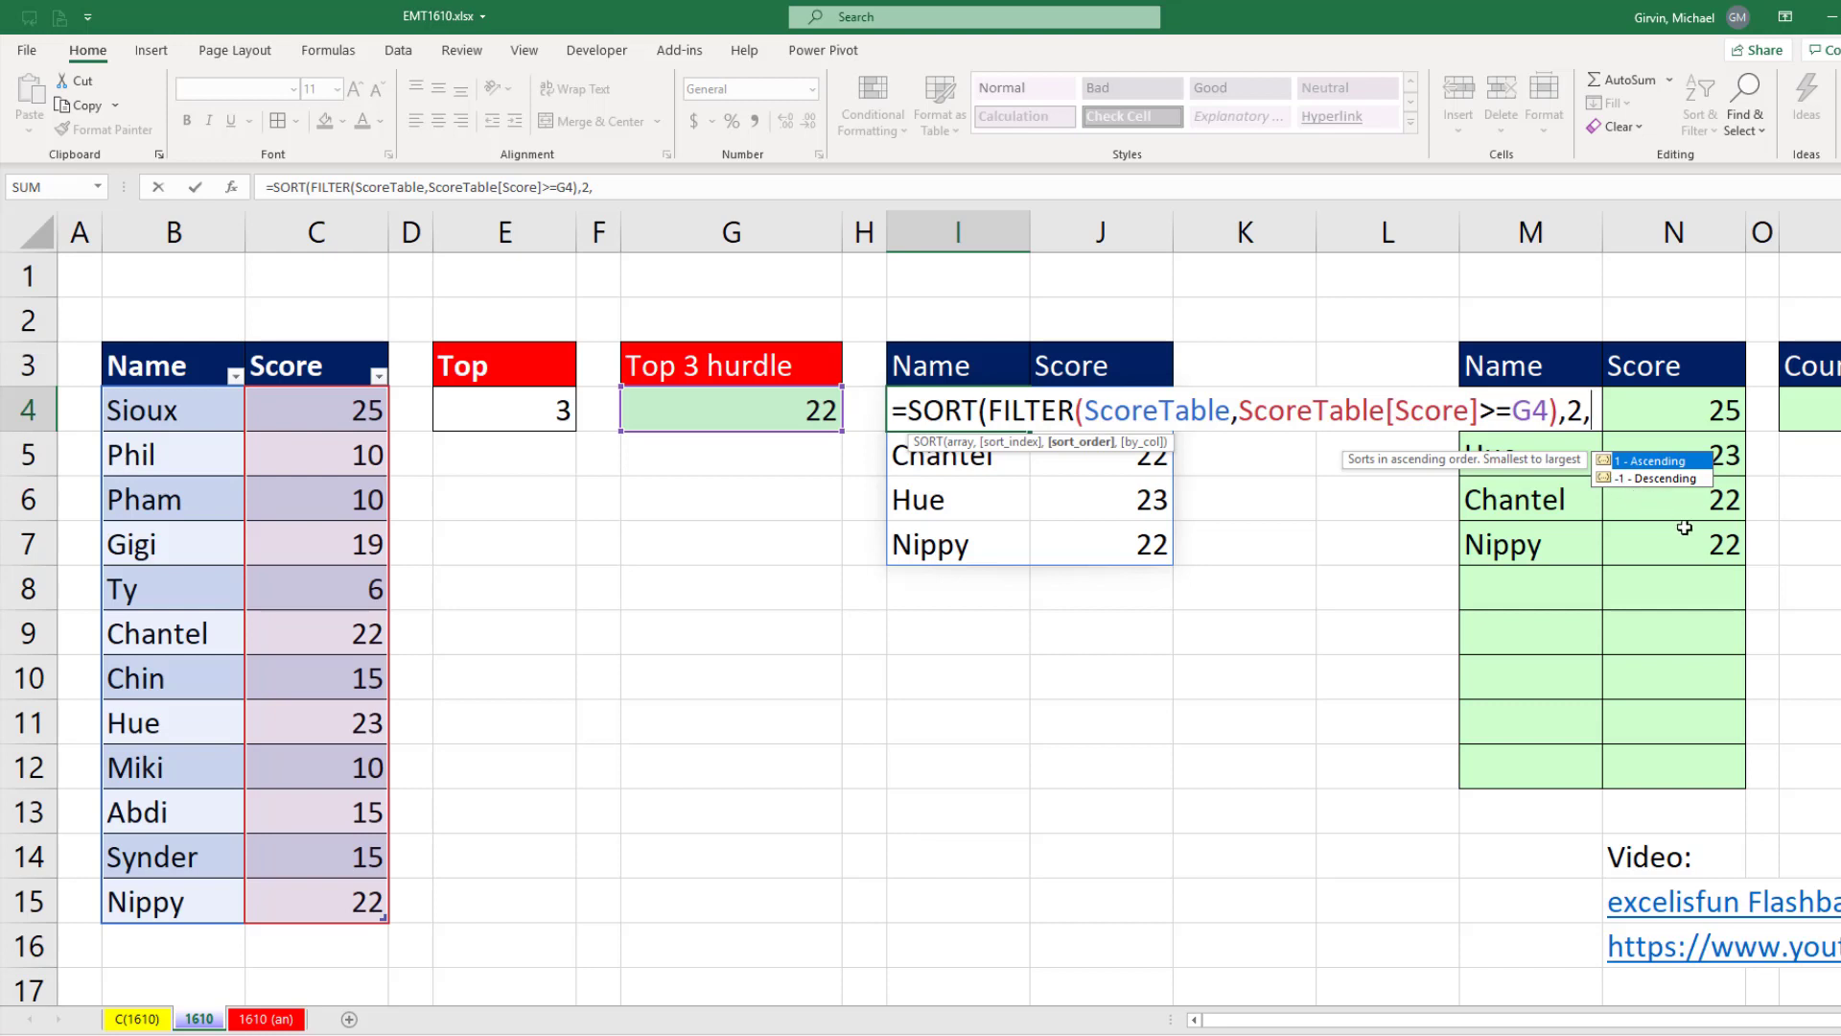
{"action": "type", "text": "-1)"}
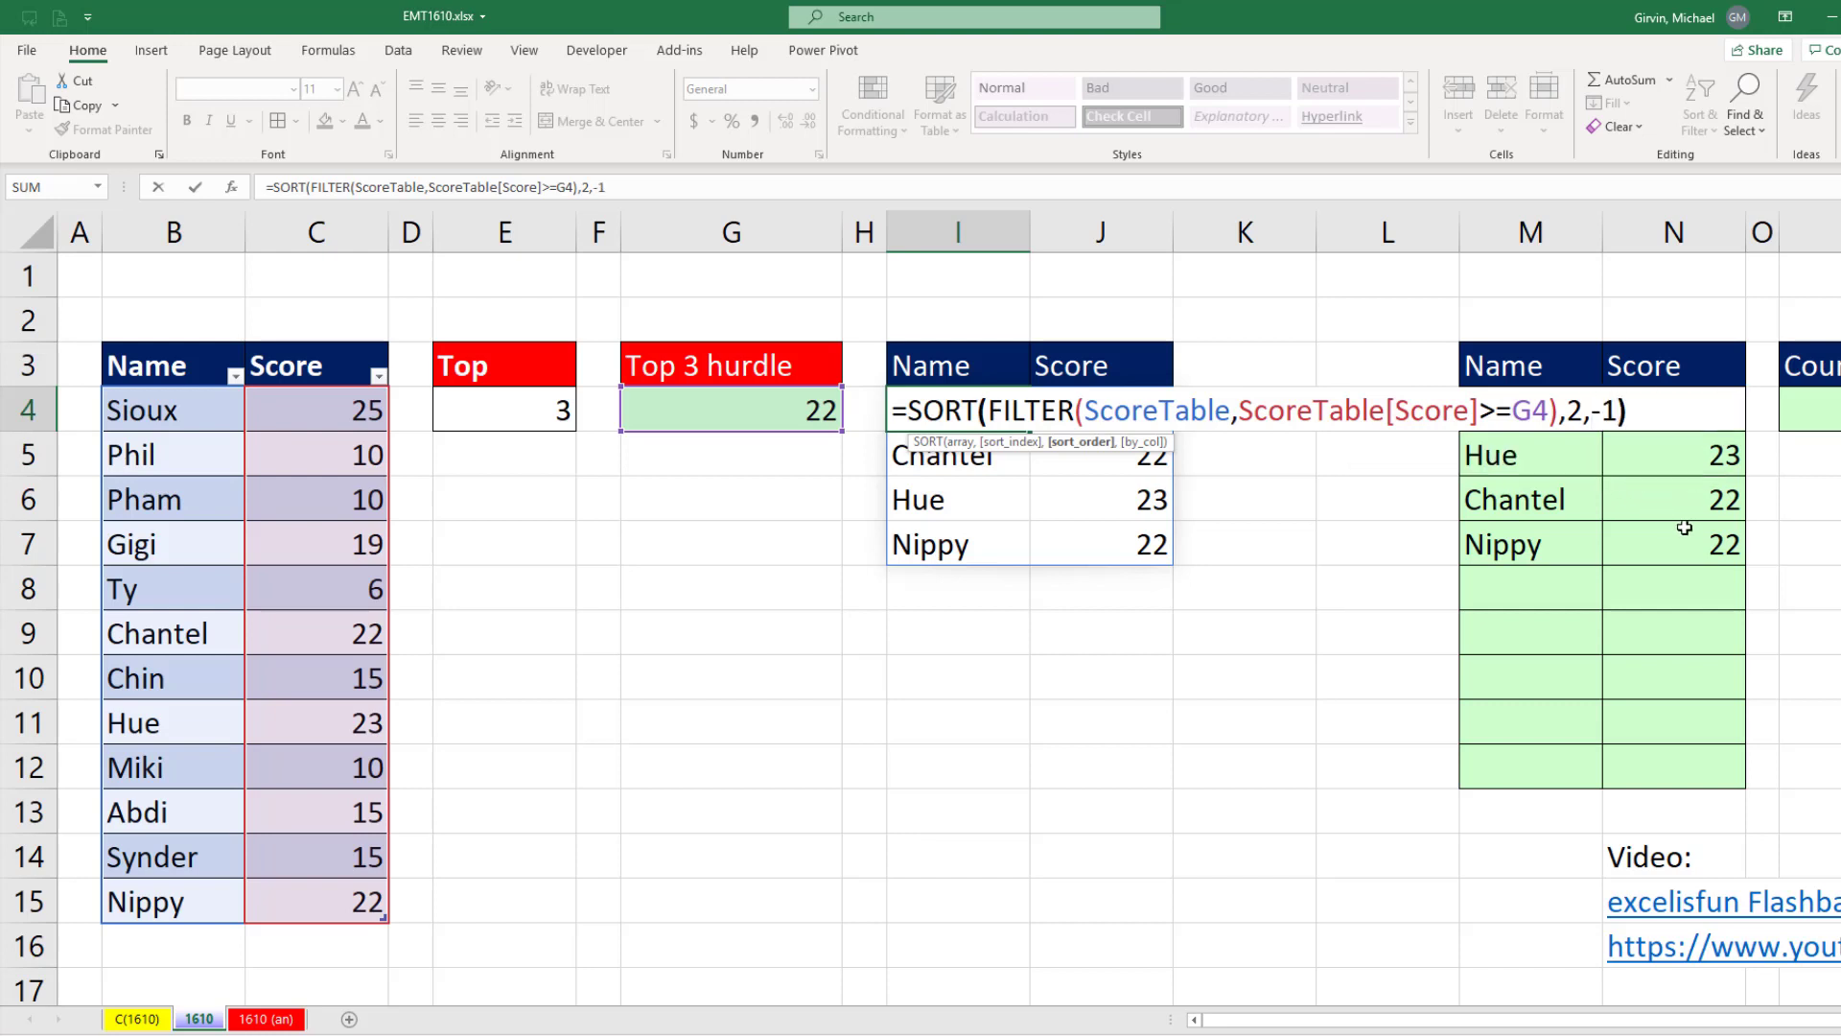
{"action": "key", "text": "Return"}
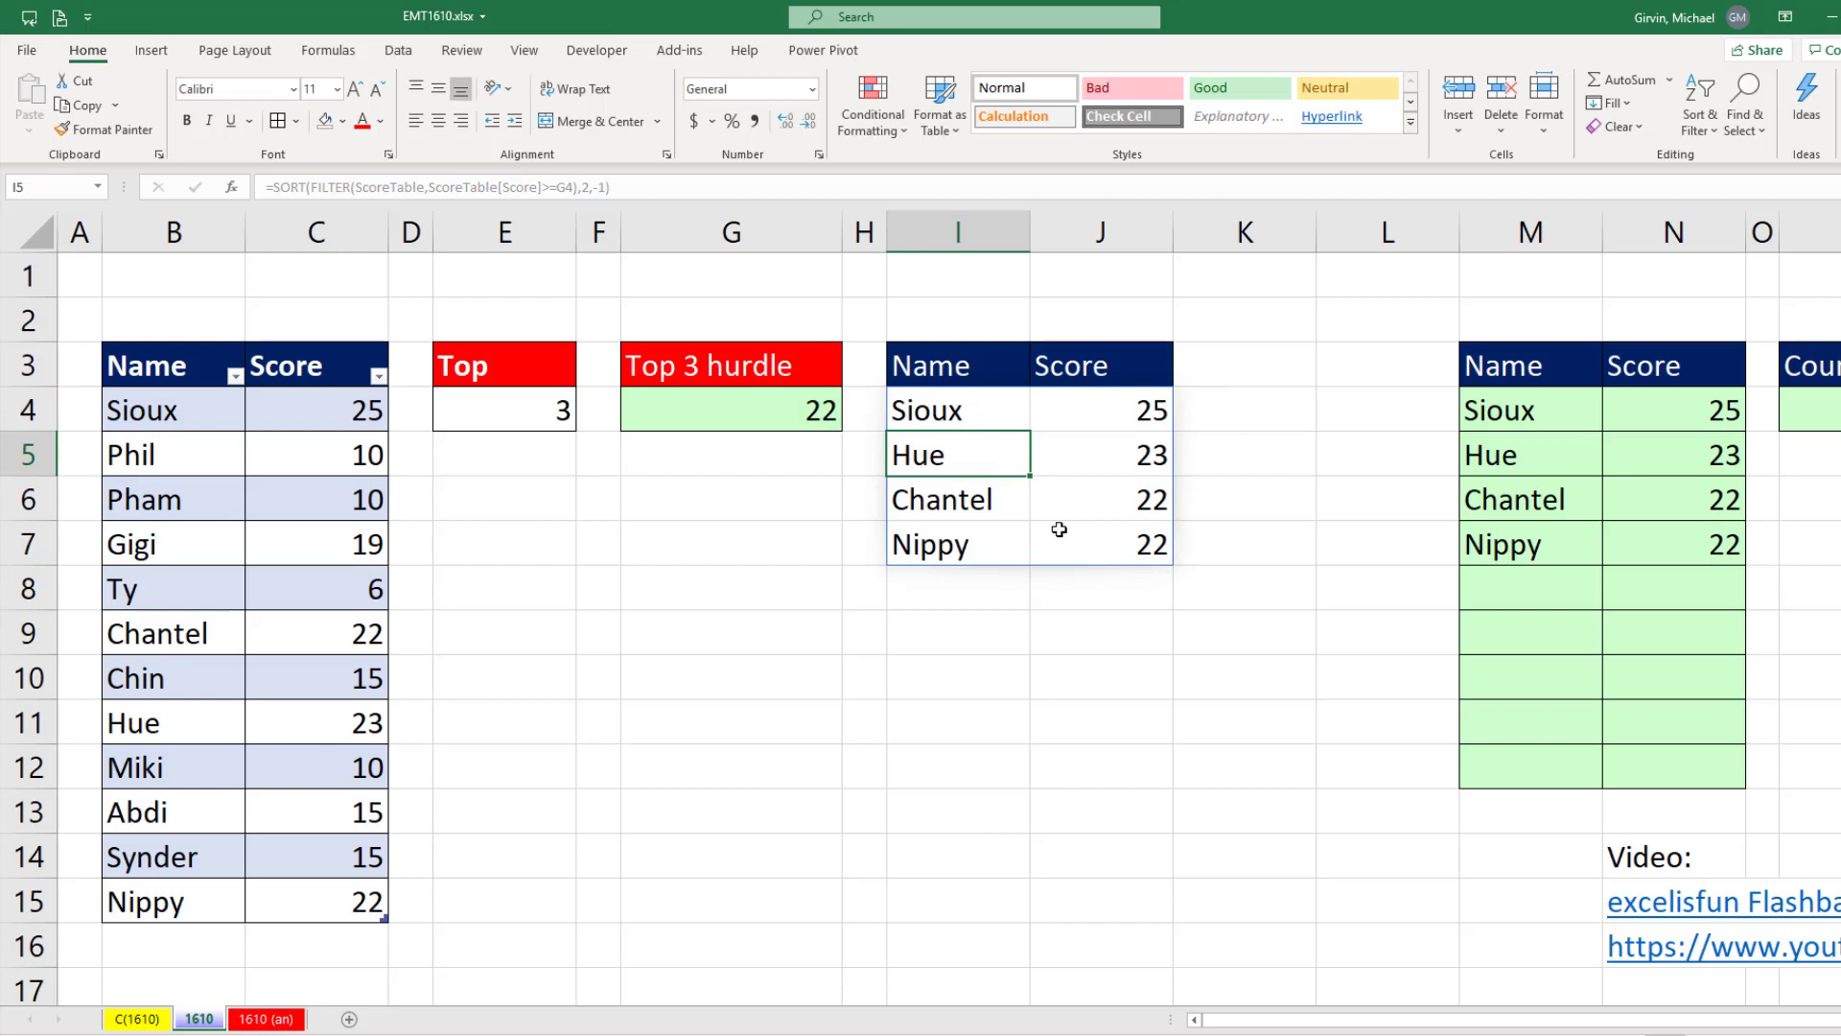
Change Top in E4 to 5, giving a hurdle of 19 and adding Gigi 19.
{"action": "left_click", "coordinate": [568, 415]}
{"action": "type", "text": "5"}
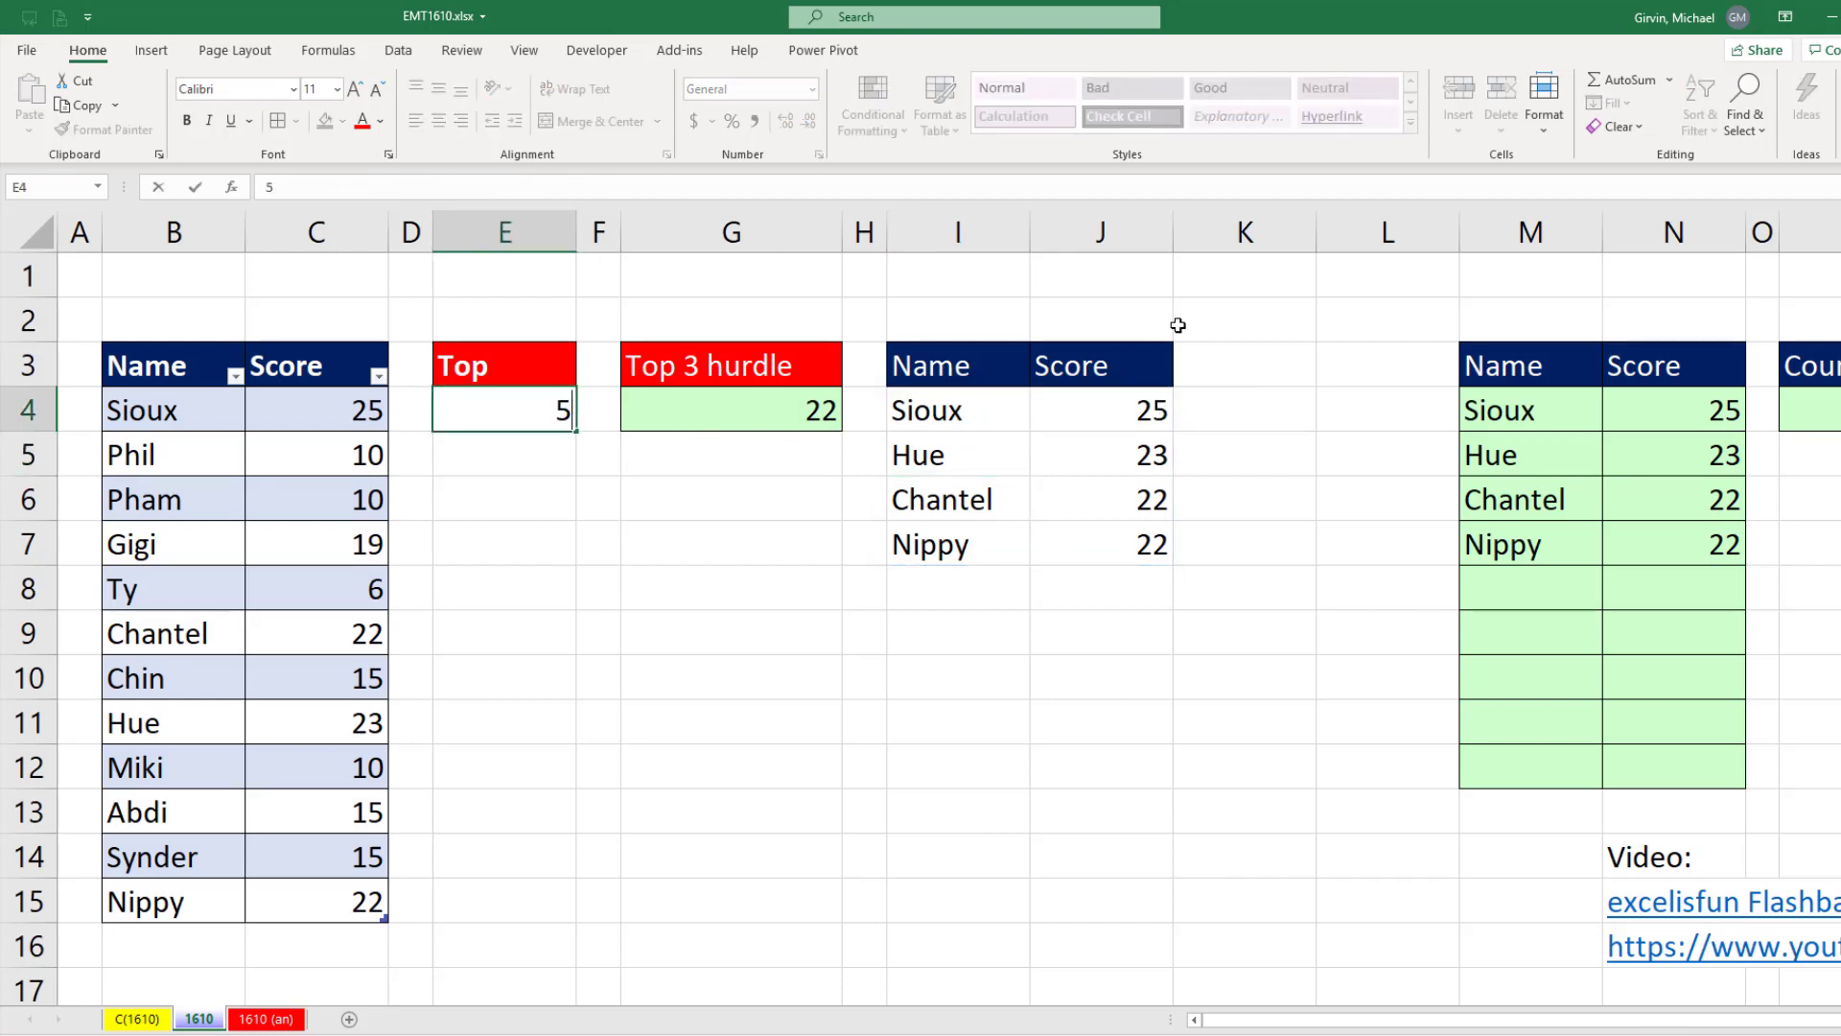
{"action": "key", "text": "Return"}
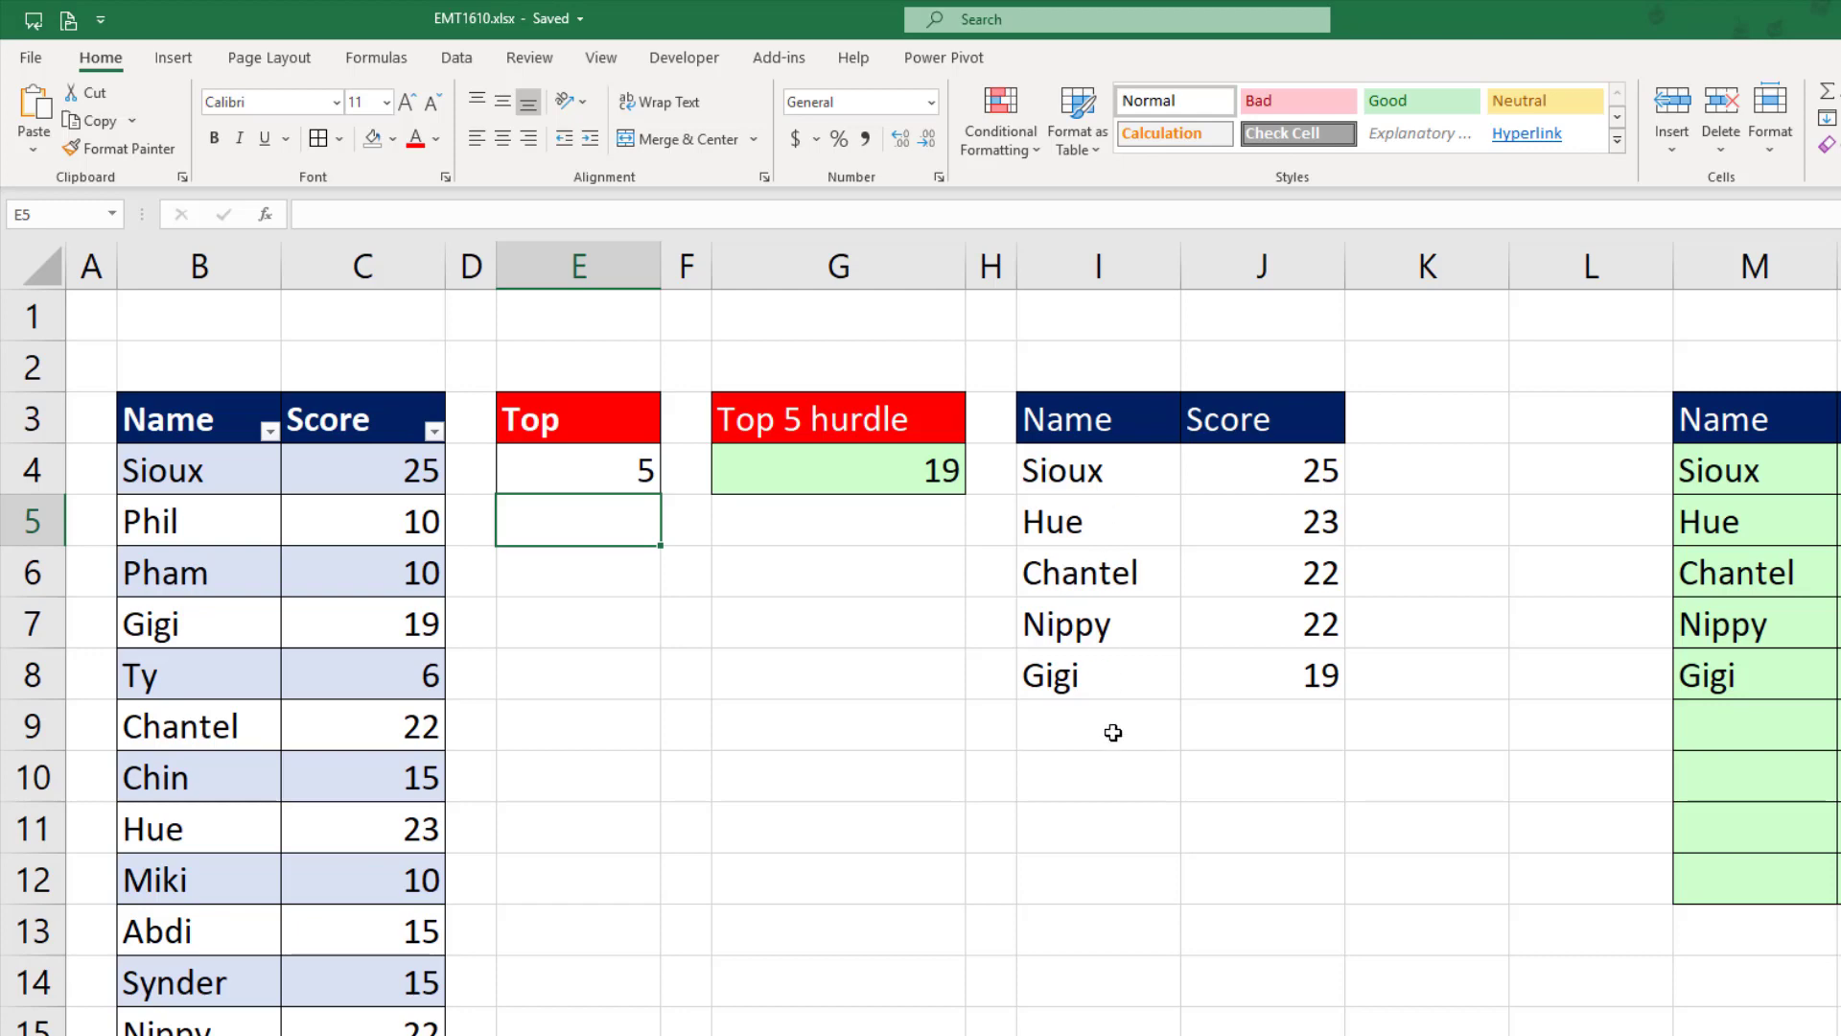
Select the result range I4:J16.
{"action": "left_click", "coordinate": [1060, 470]}
{"action": "left_click_drag", "start_coordinate": [1196, 475], "coordinate": [1271, 1035]}
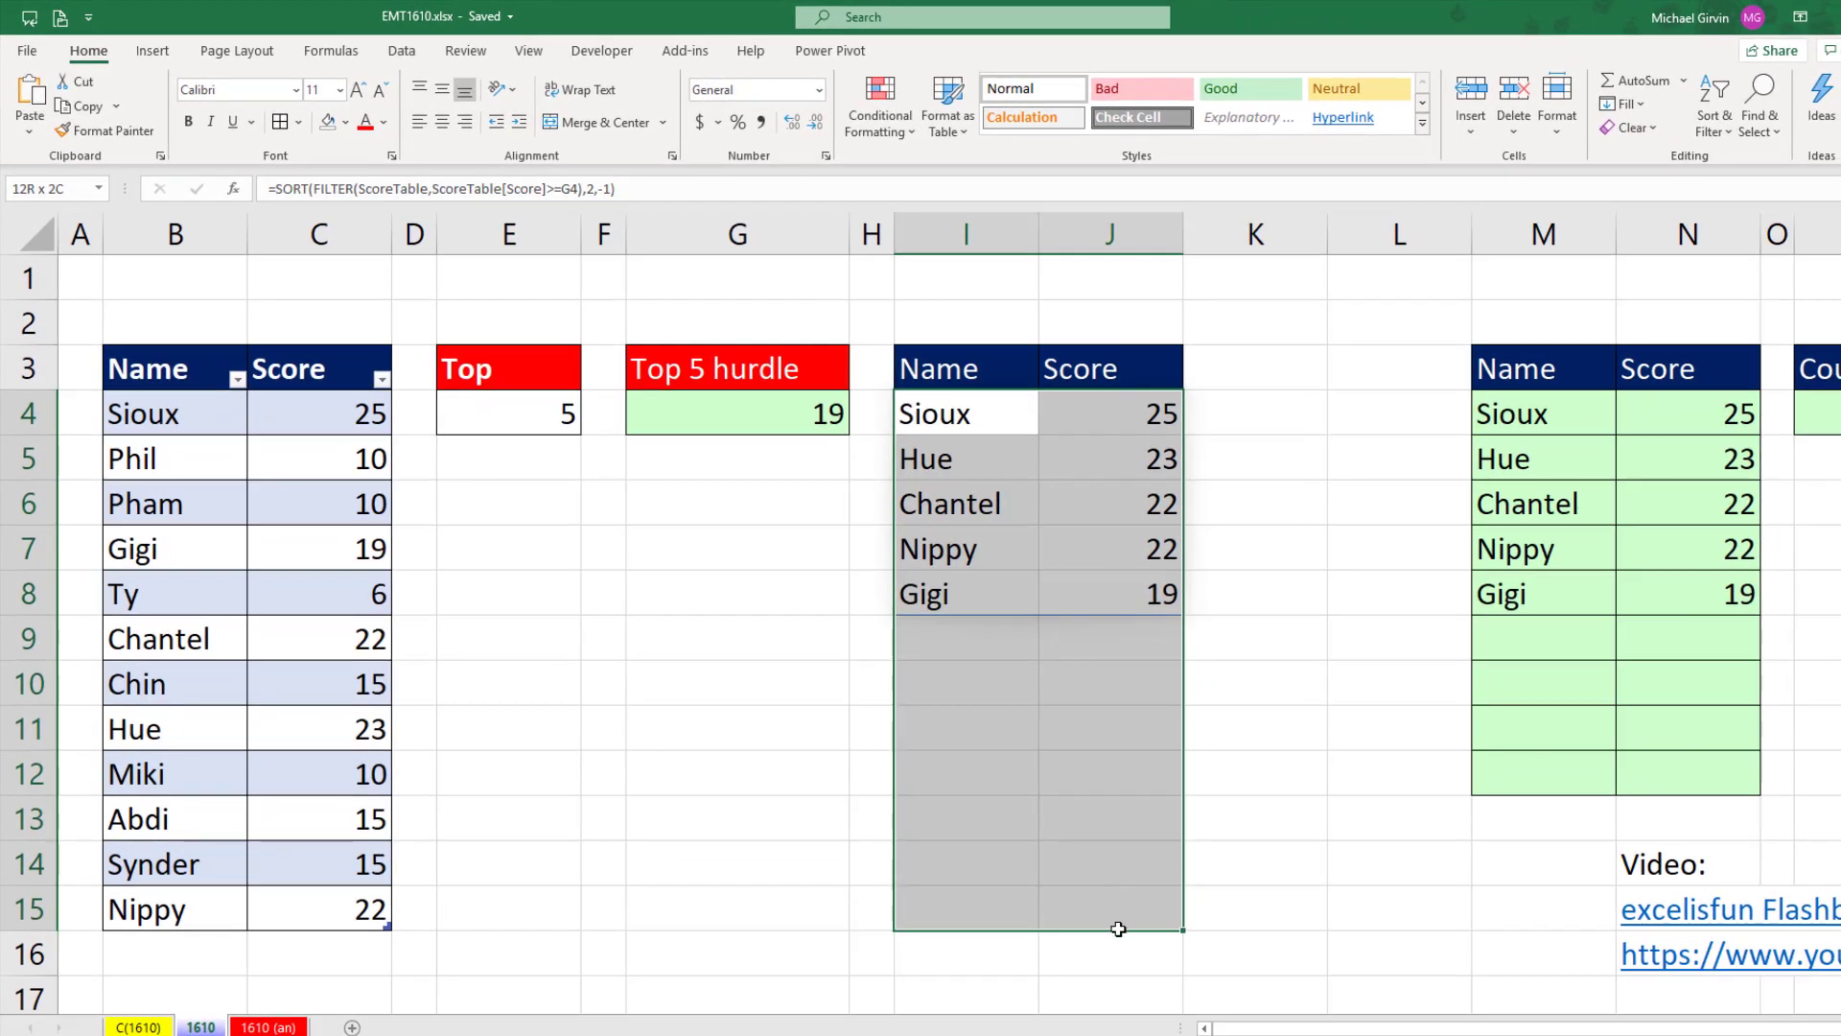
{"action": "left_click_drag", "start_coordinate": [1118, 928], "coordinate": [1118, 959]}
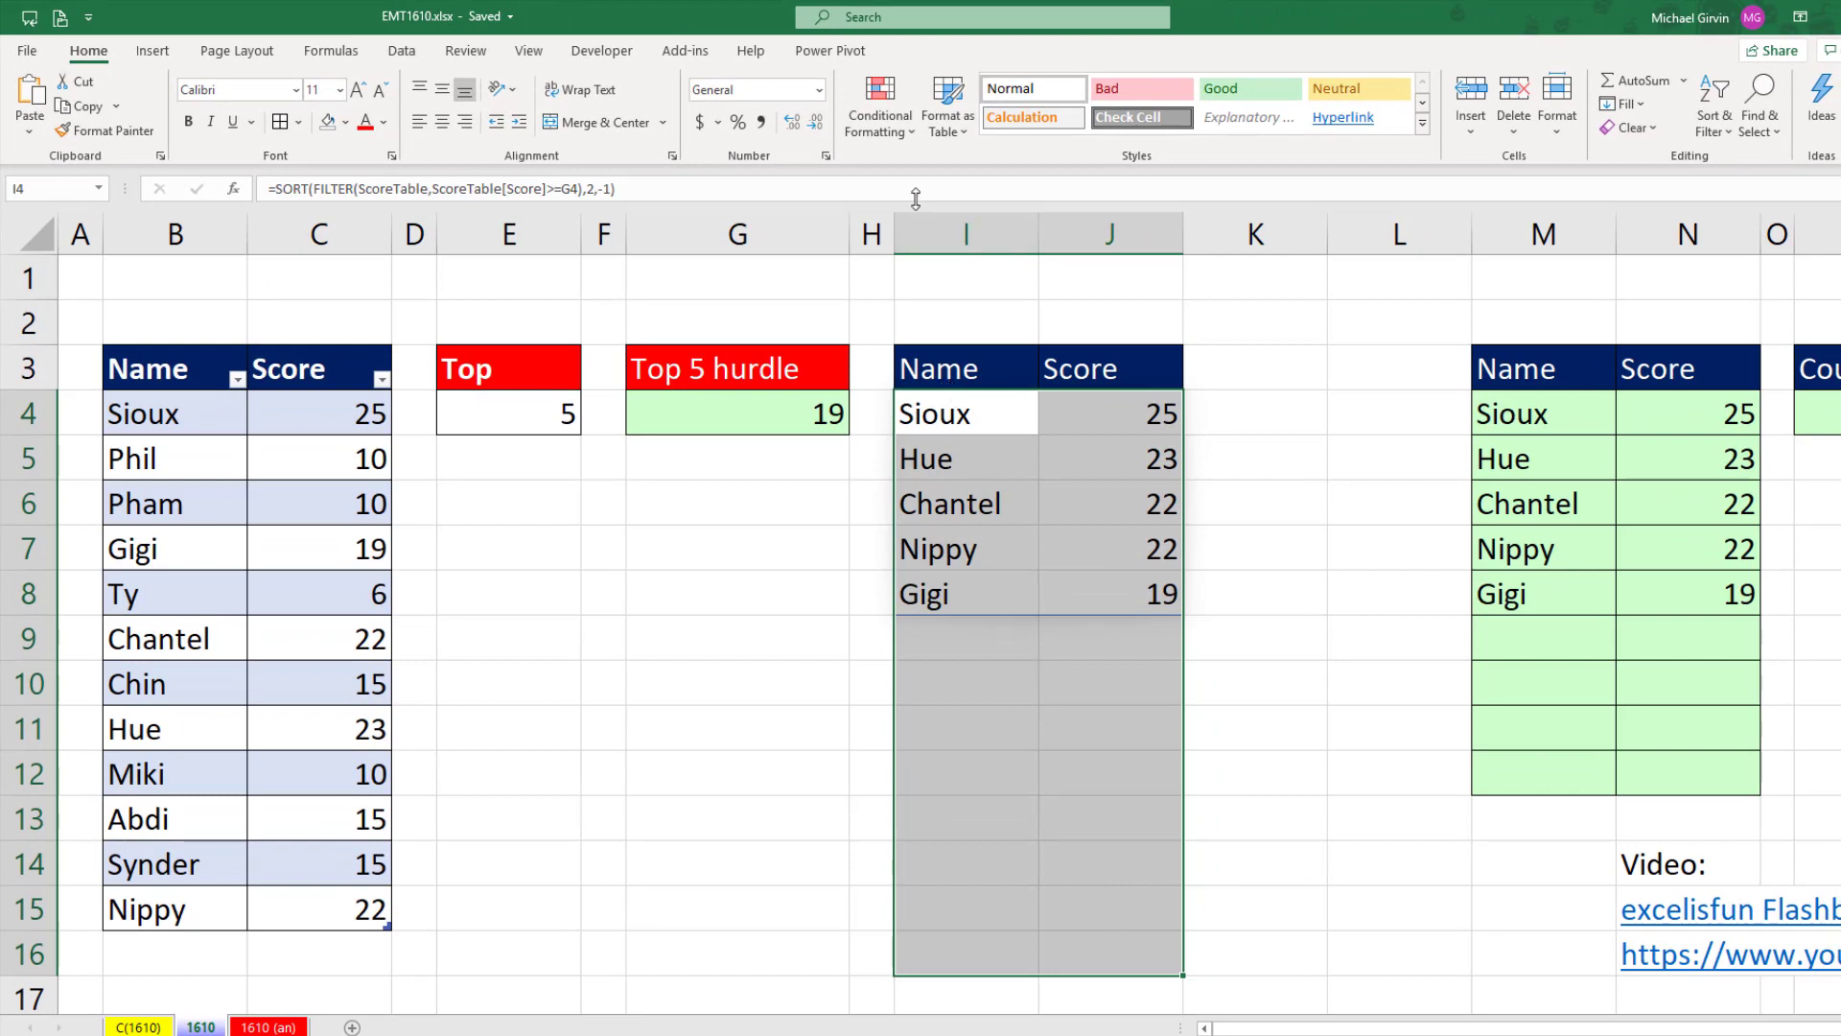
{"action": "left_click", "coordinate": [912, 139]}
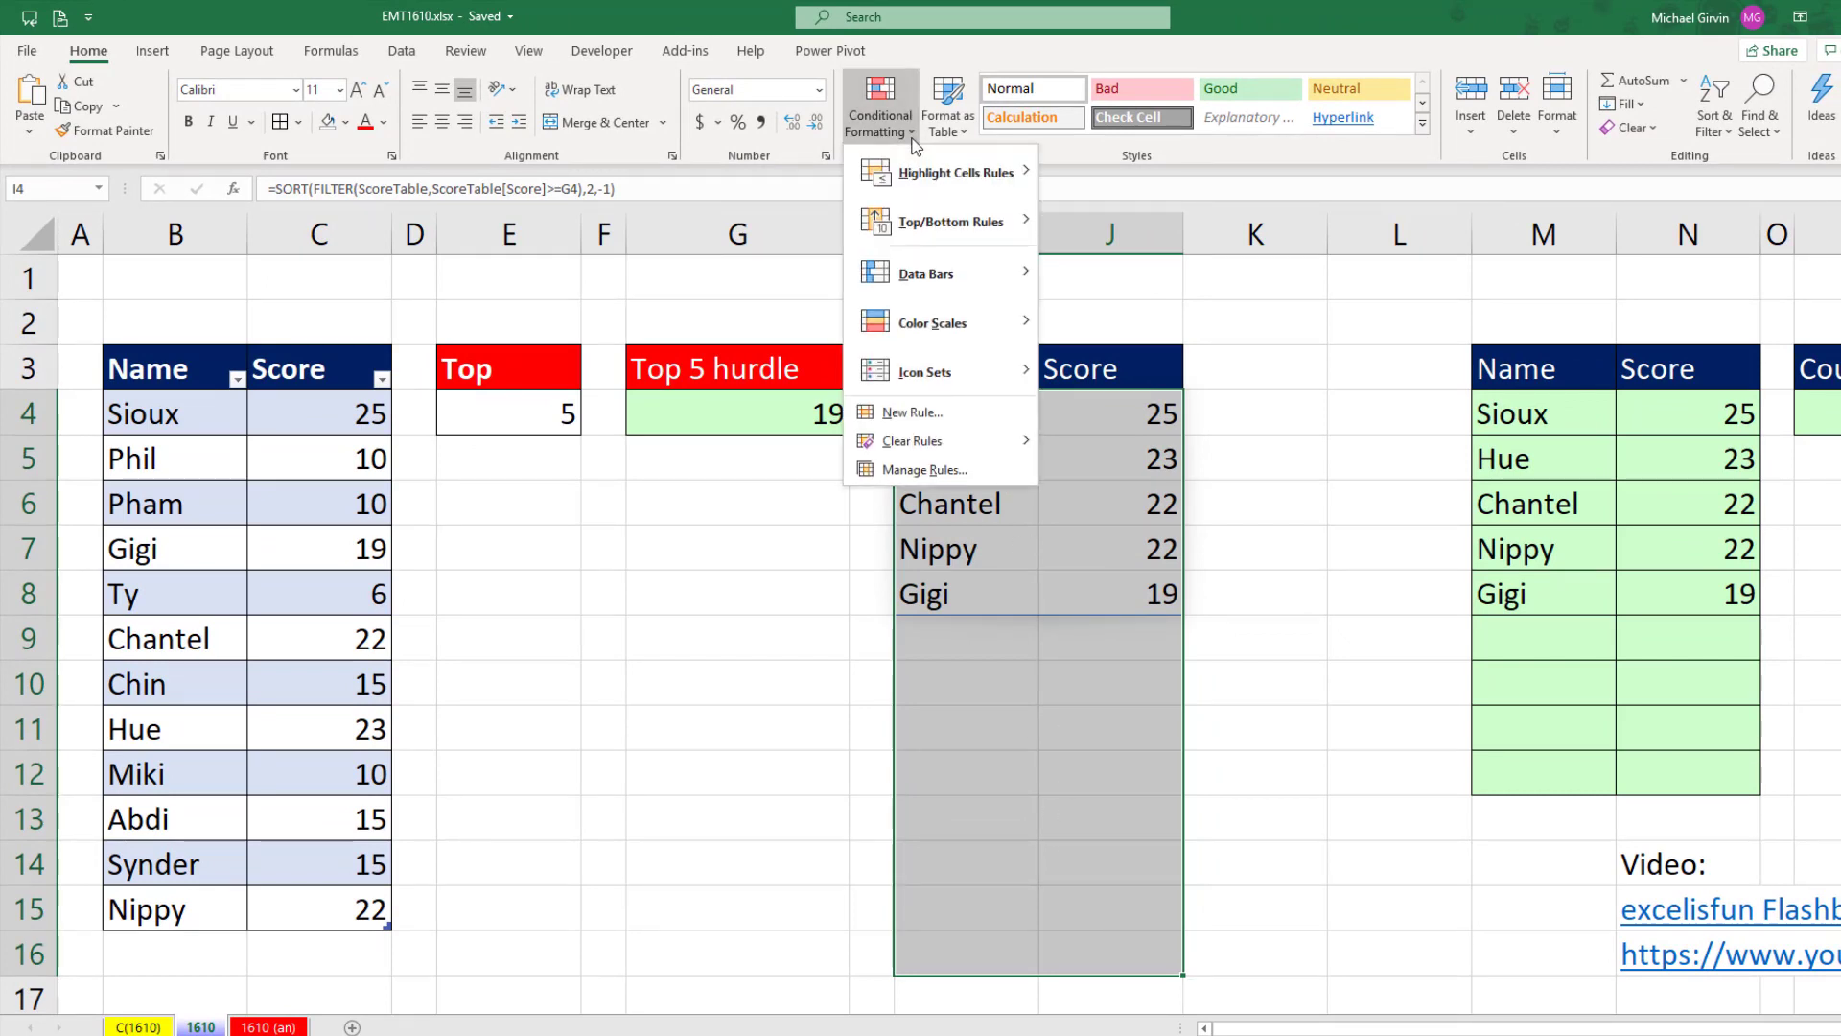
{"action": "left_click", "coordinate": [961, 411]}
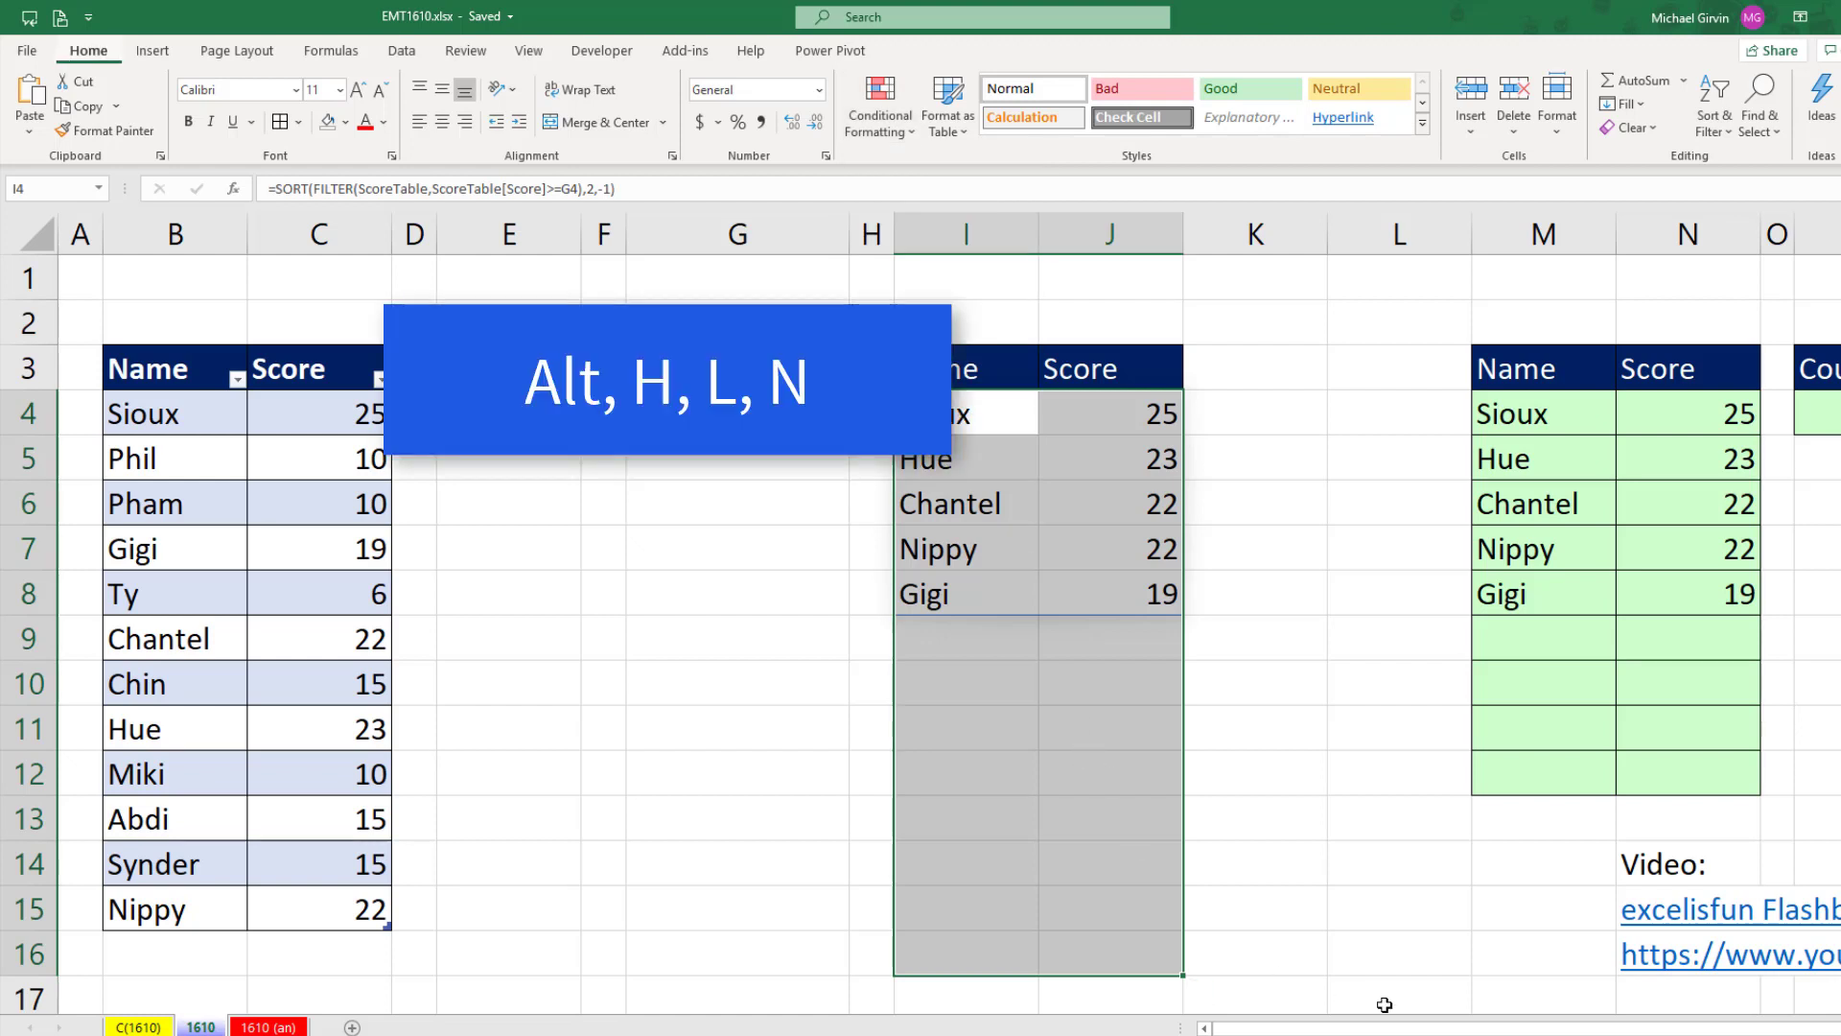
Create a new conditional formatting rule of type 'Use a formula to determine which cells to format'.
{"action": "key", "text": "alt"}
{"action": "key", "text": "h"}
{"action": "key", "text": "l"}
{"action": "key", "text": "n"}
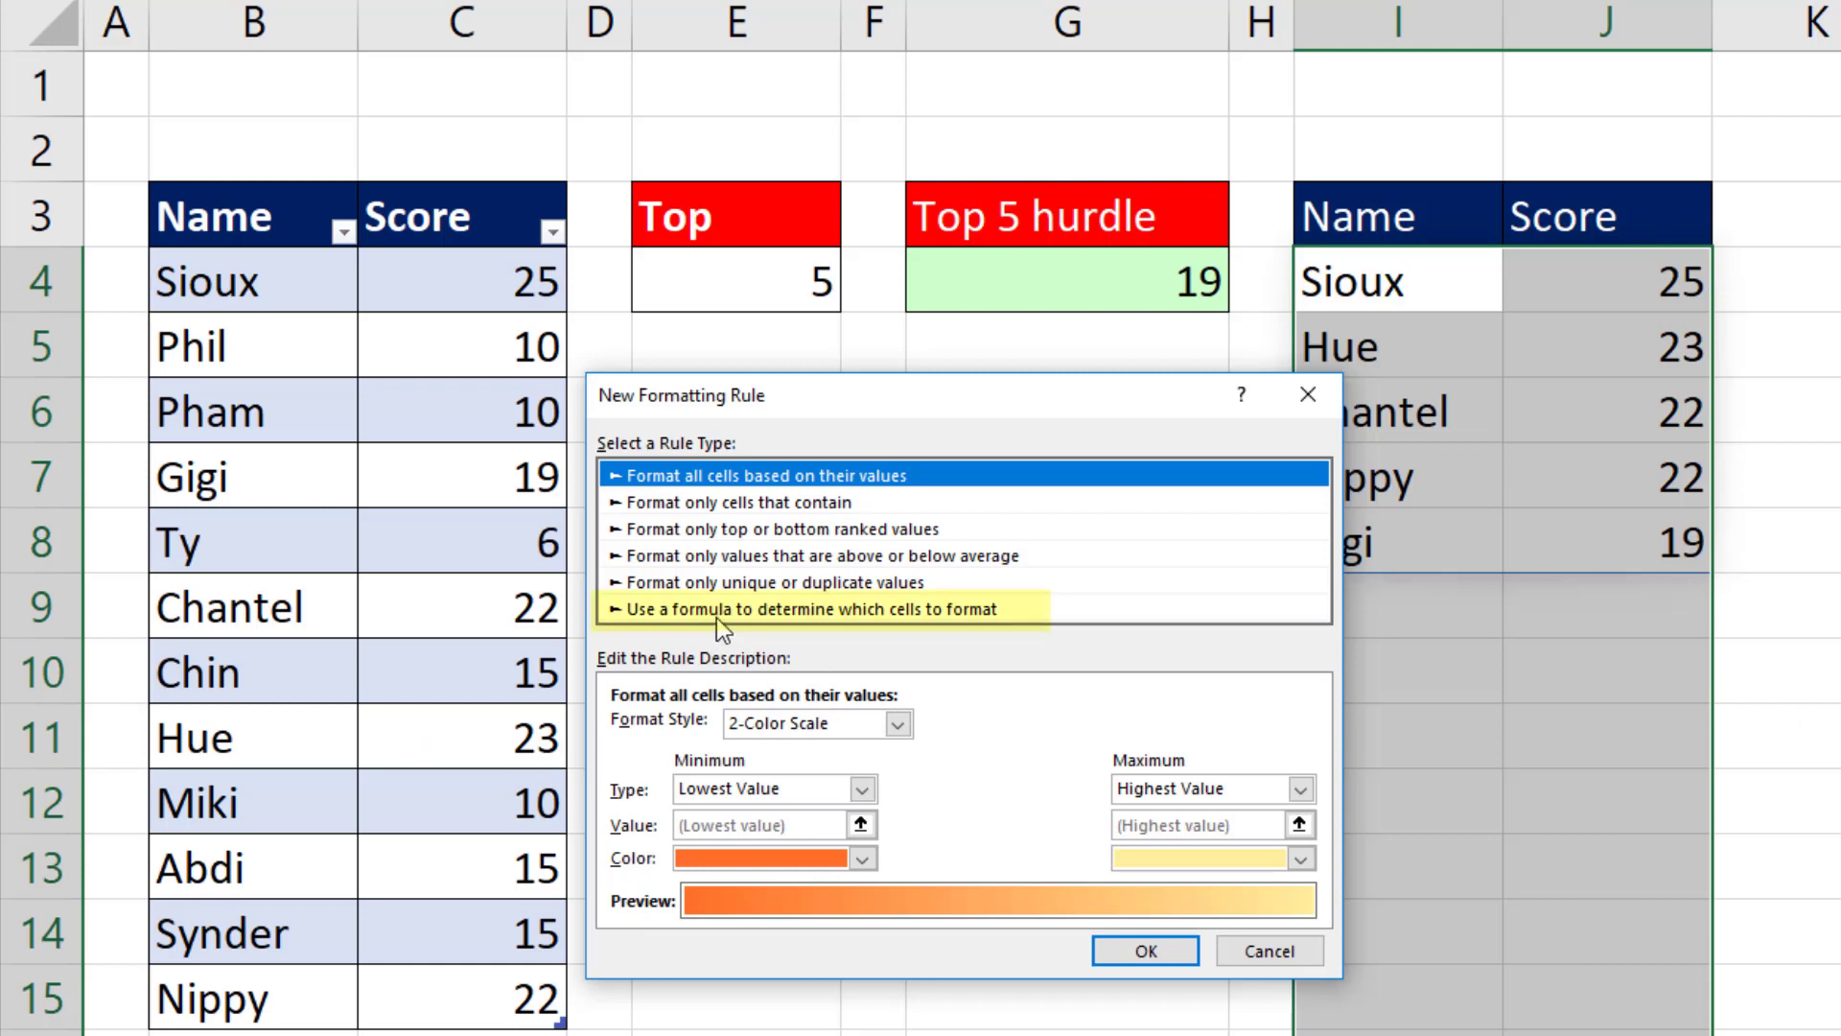
{"action": "key", "text": "Page_Down"}
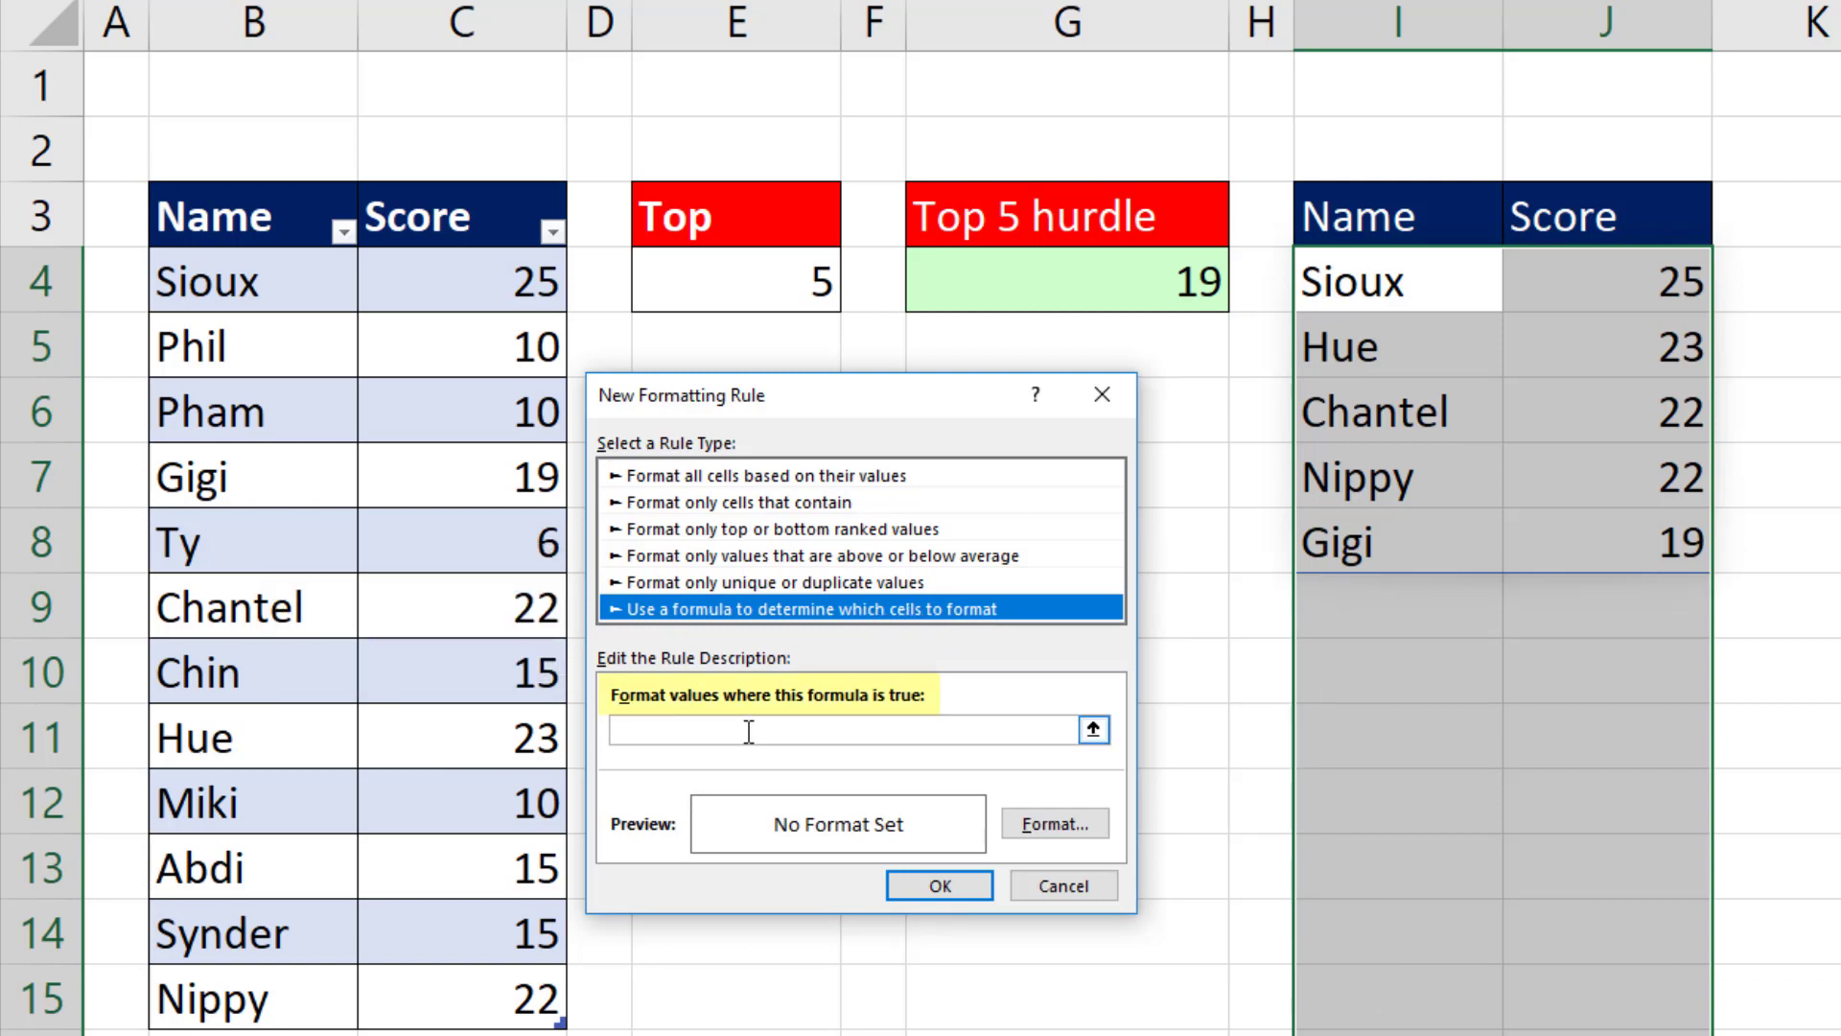
Enter =COUNTA($I4) as the rule formula and bring up the Format Cells options.
{"action": "key", "text": "Tab"}
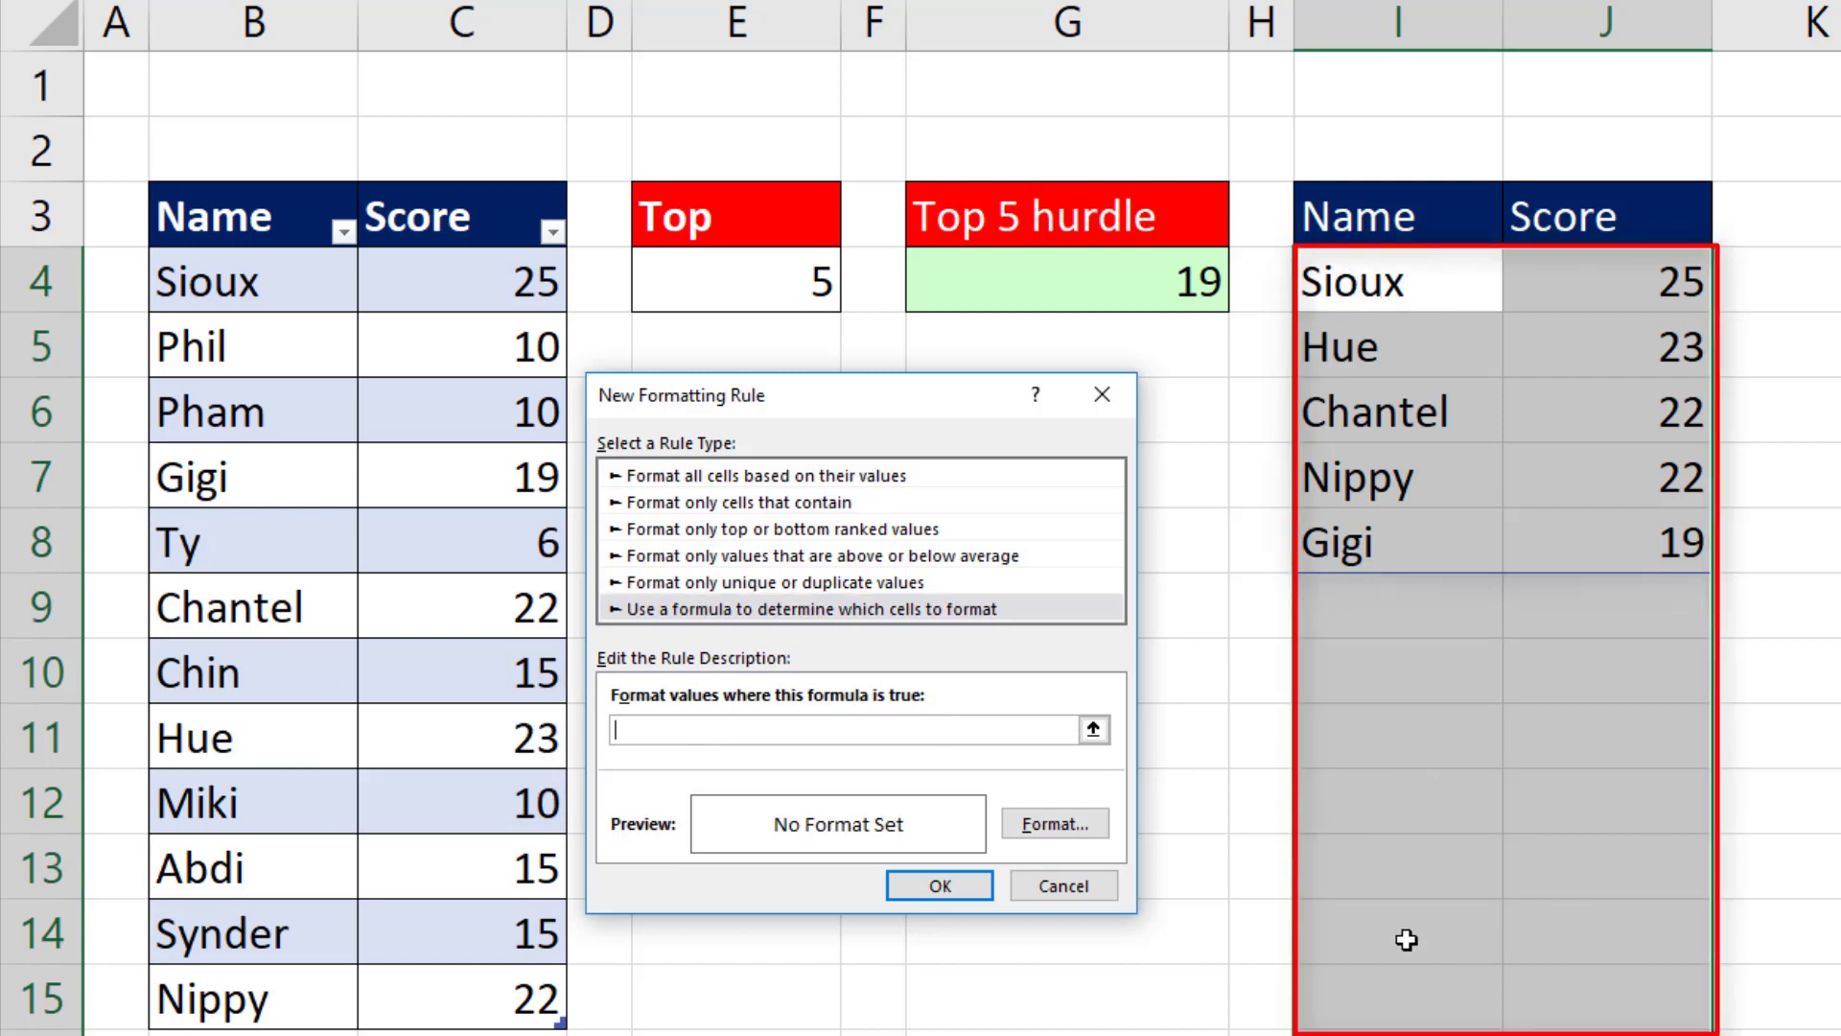
{"action": "type", "text": "="}
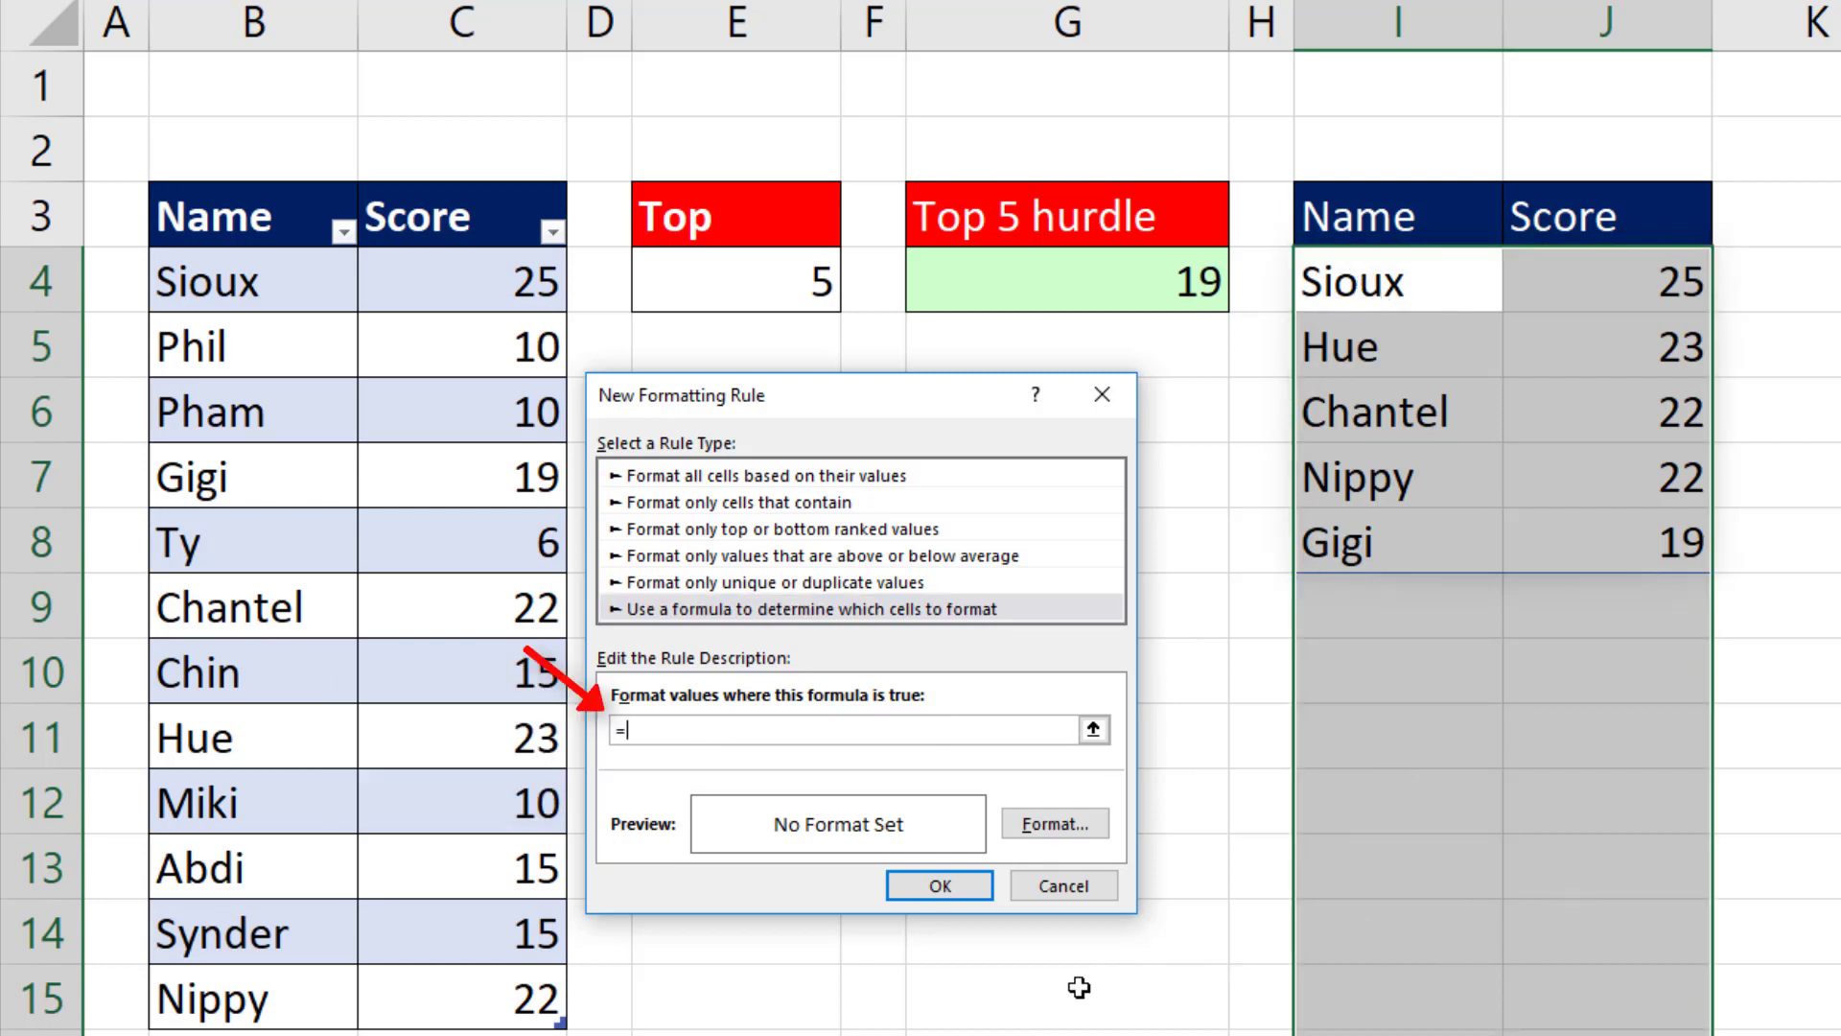
{"action": "type", "text": "COUNTA"}
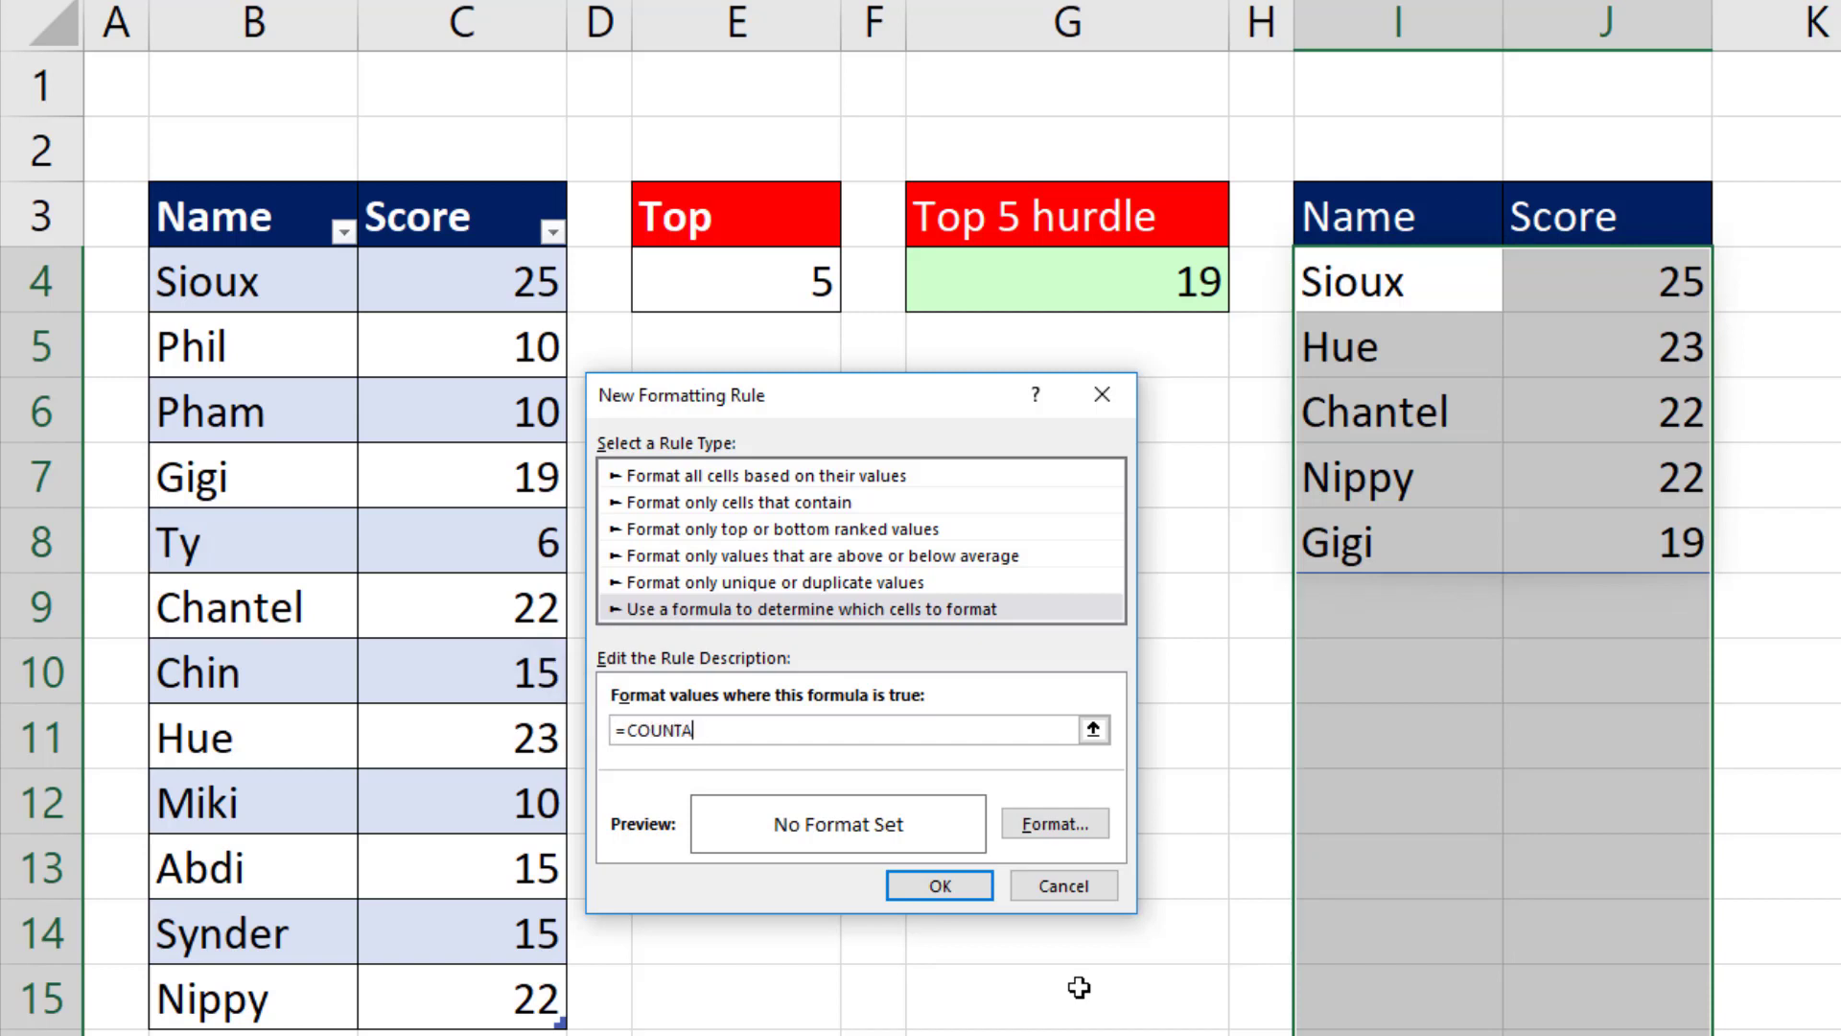
{"action": "type", "text": "("}
{"action": "left_click", "coordinate": [1362, 287]}
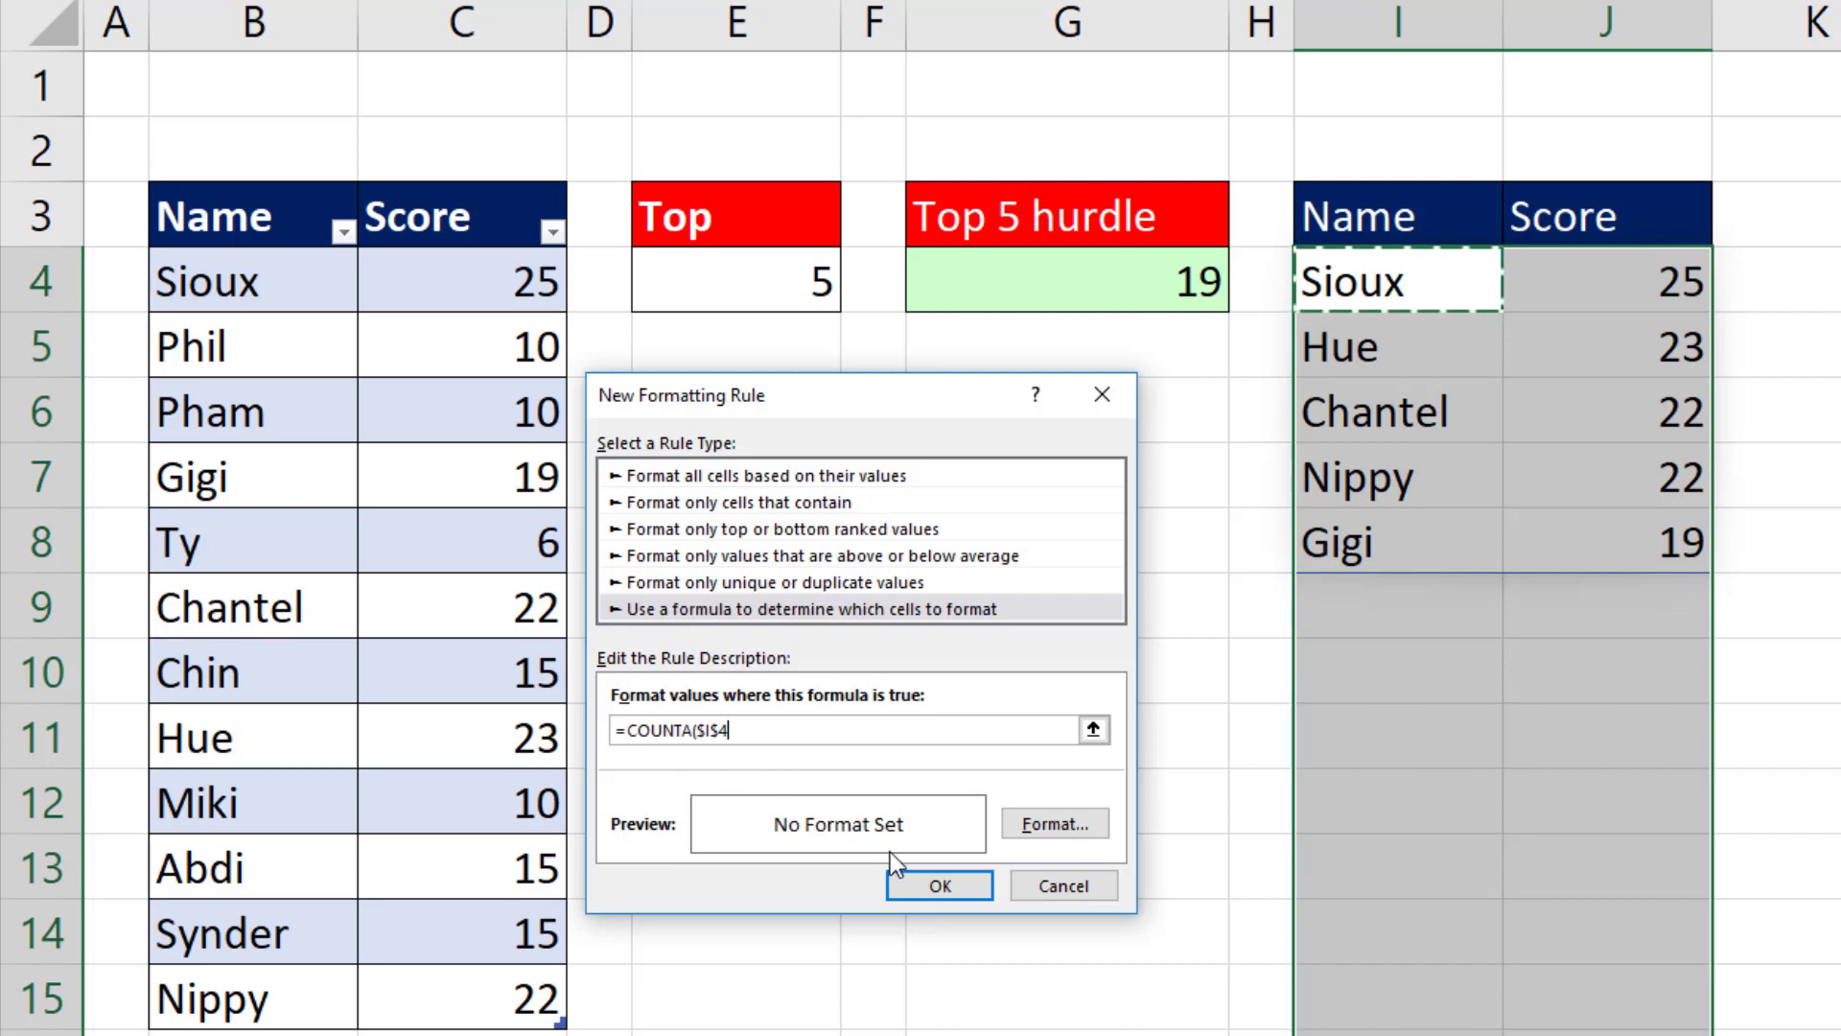
{"action": "key", "text": "F4"}
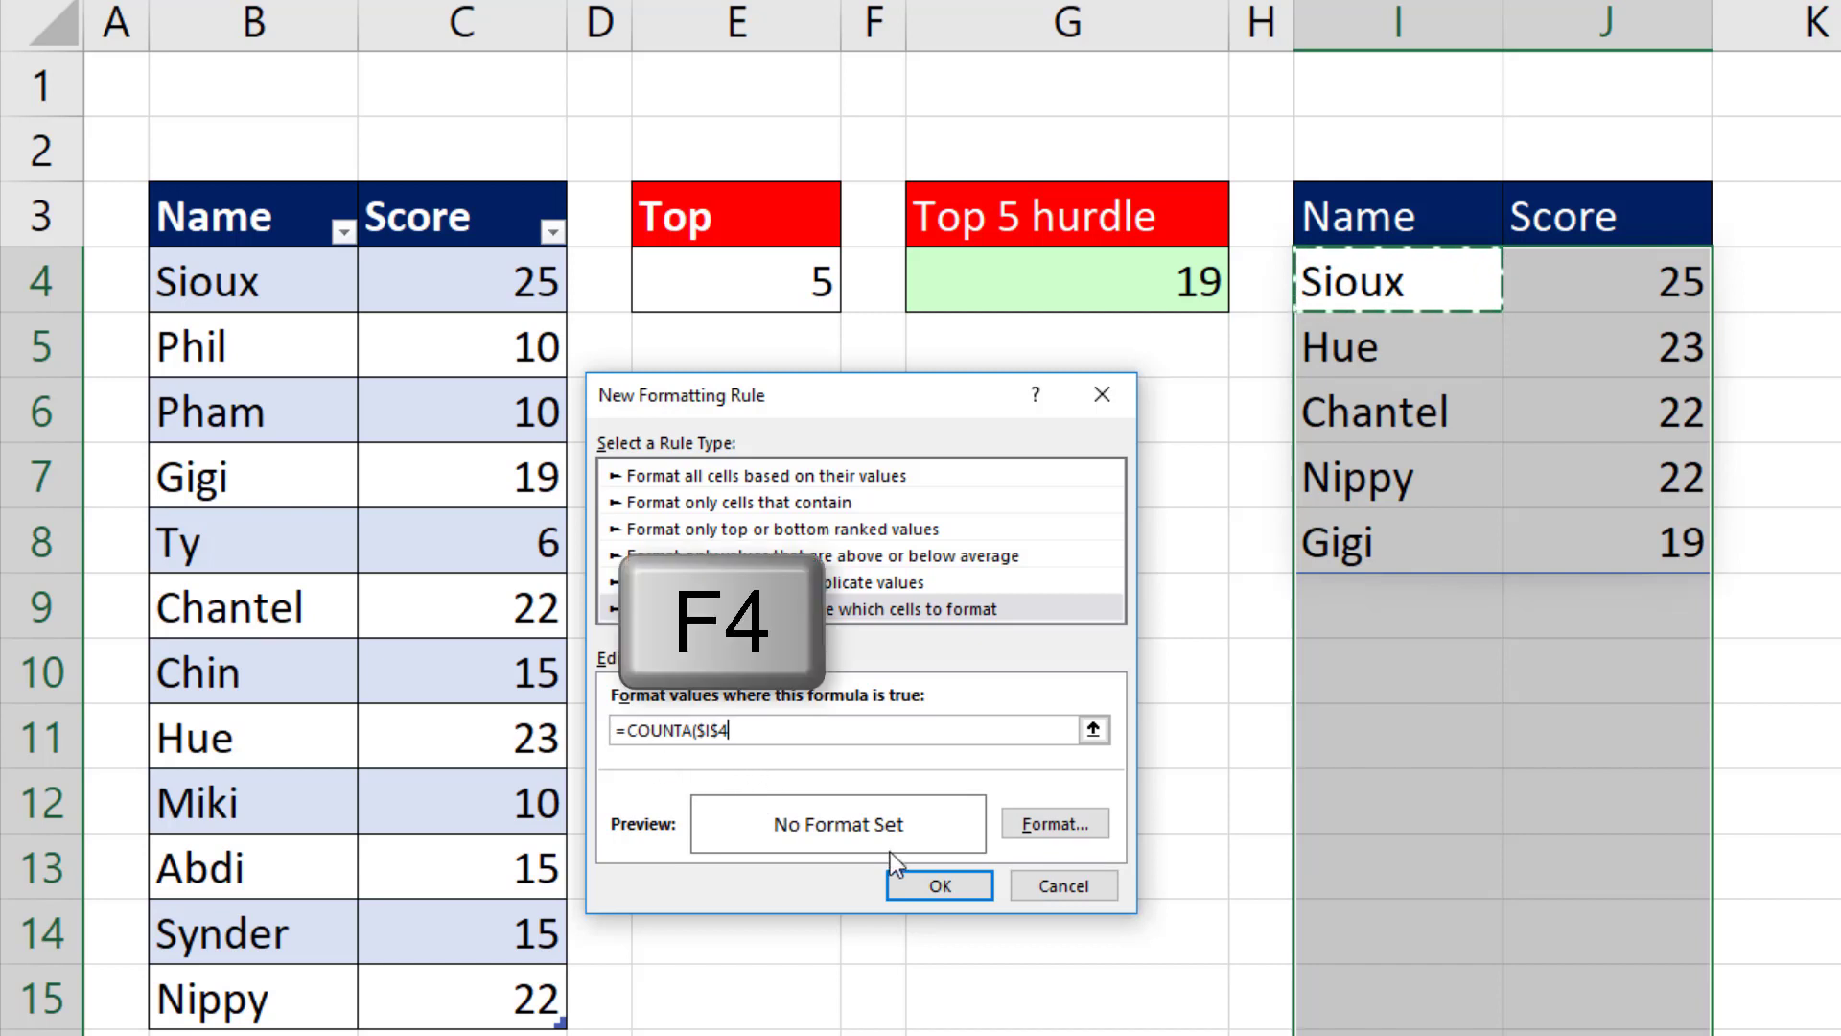
{"action": "key", "text": "F4"}
{"action": "key", "text": "F4"}
{"action": "key", "text": "F4"}
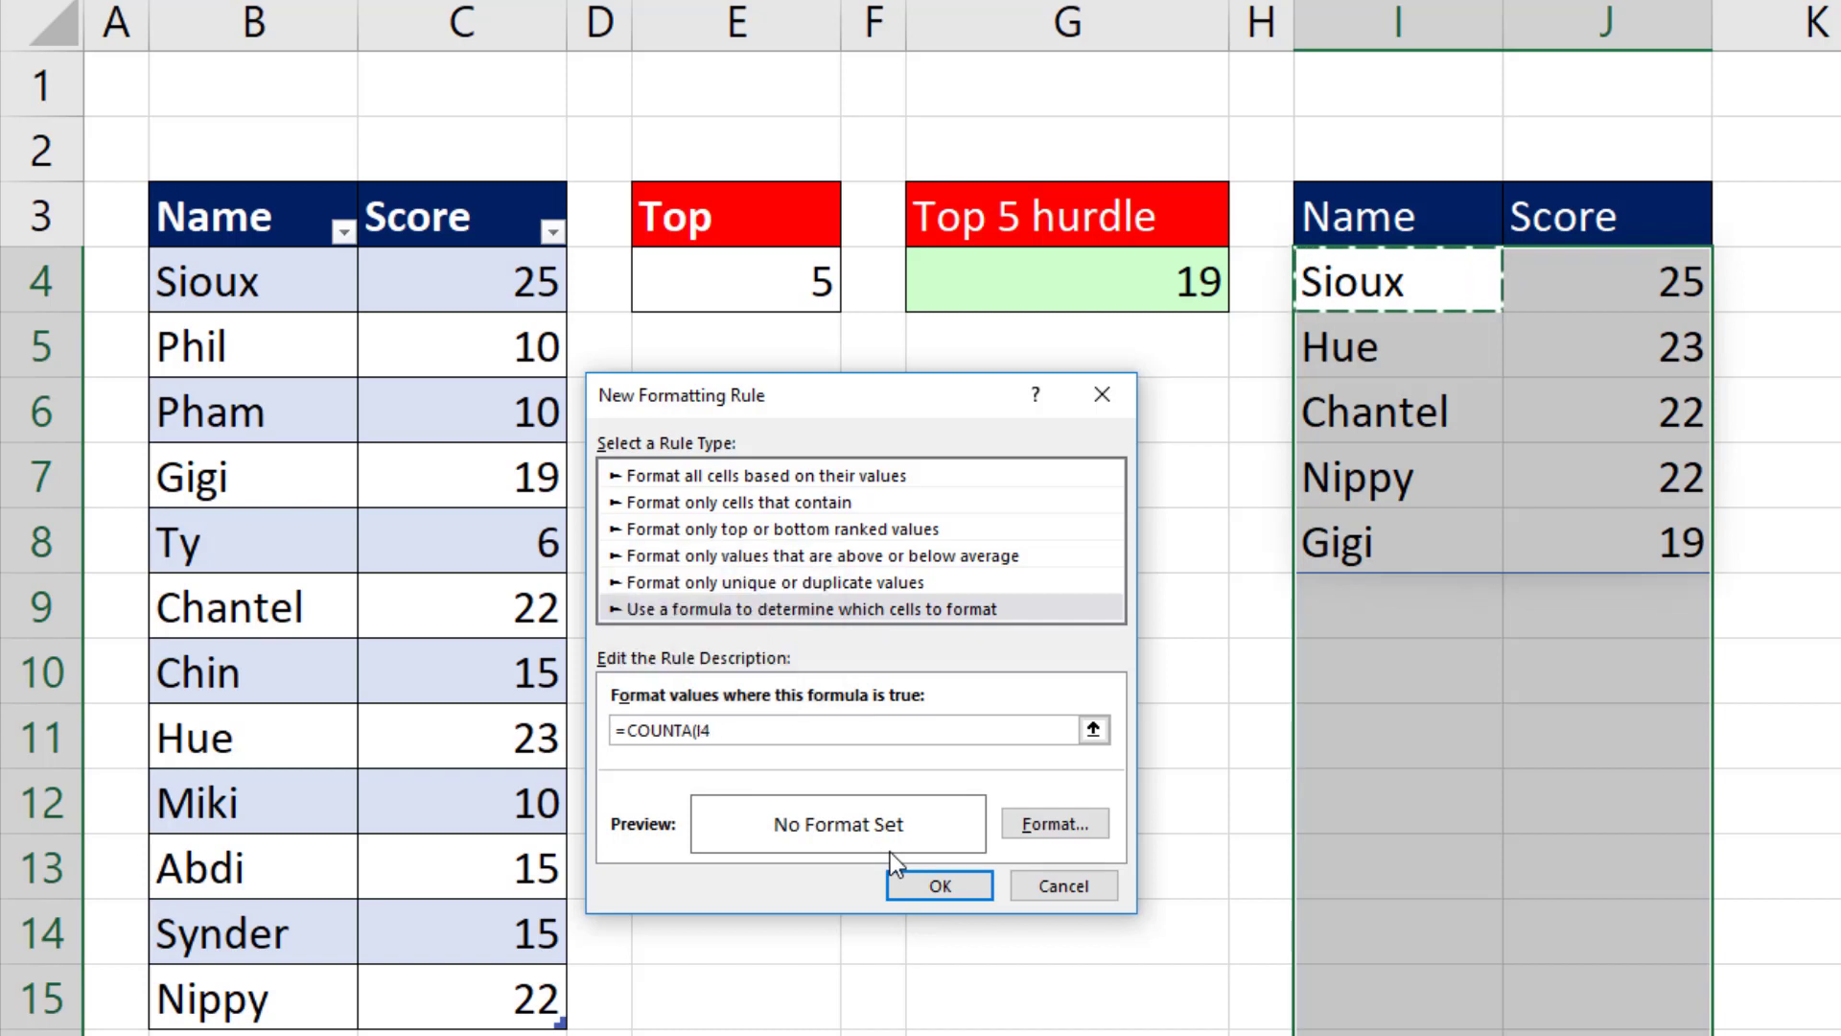
{"action": "type", "text": ")"}
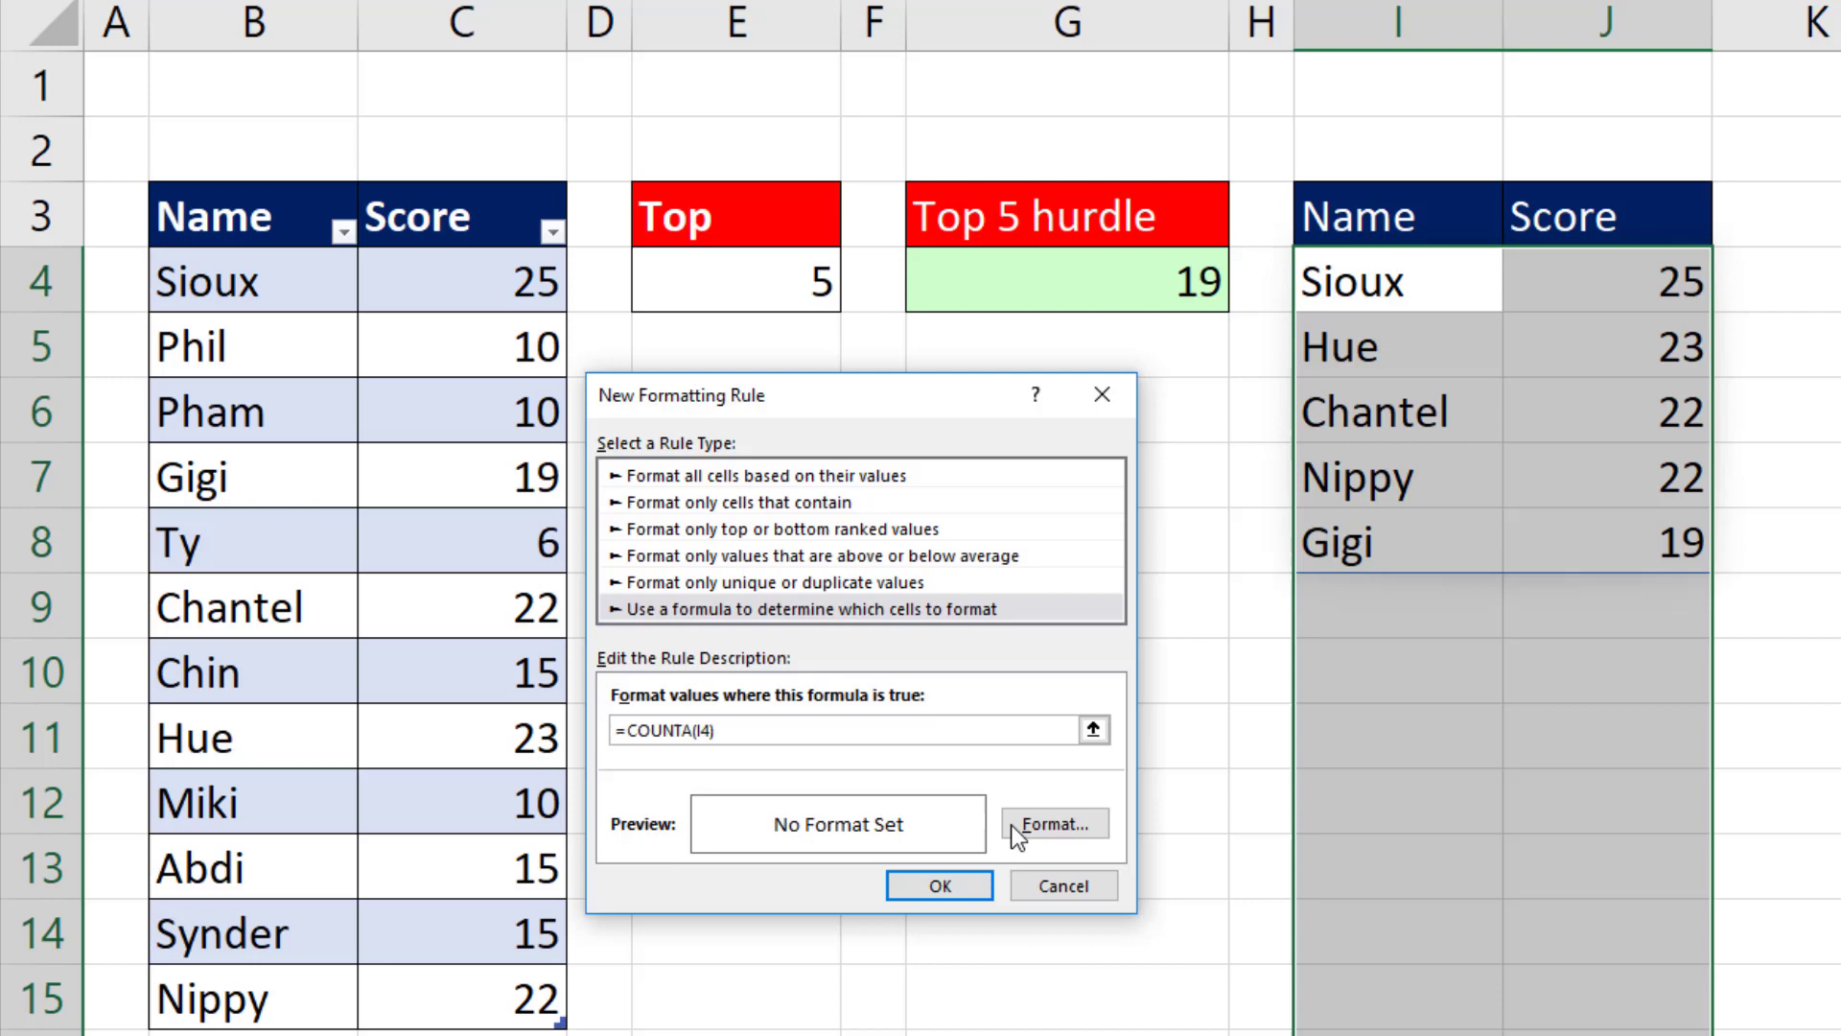
{"action": "left_click", "coordinate": [1064, 823]}
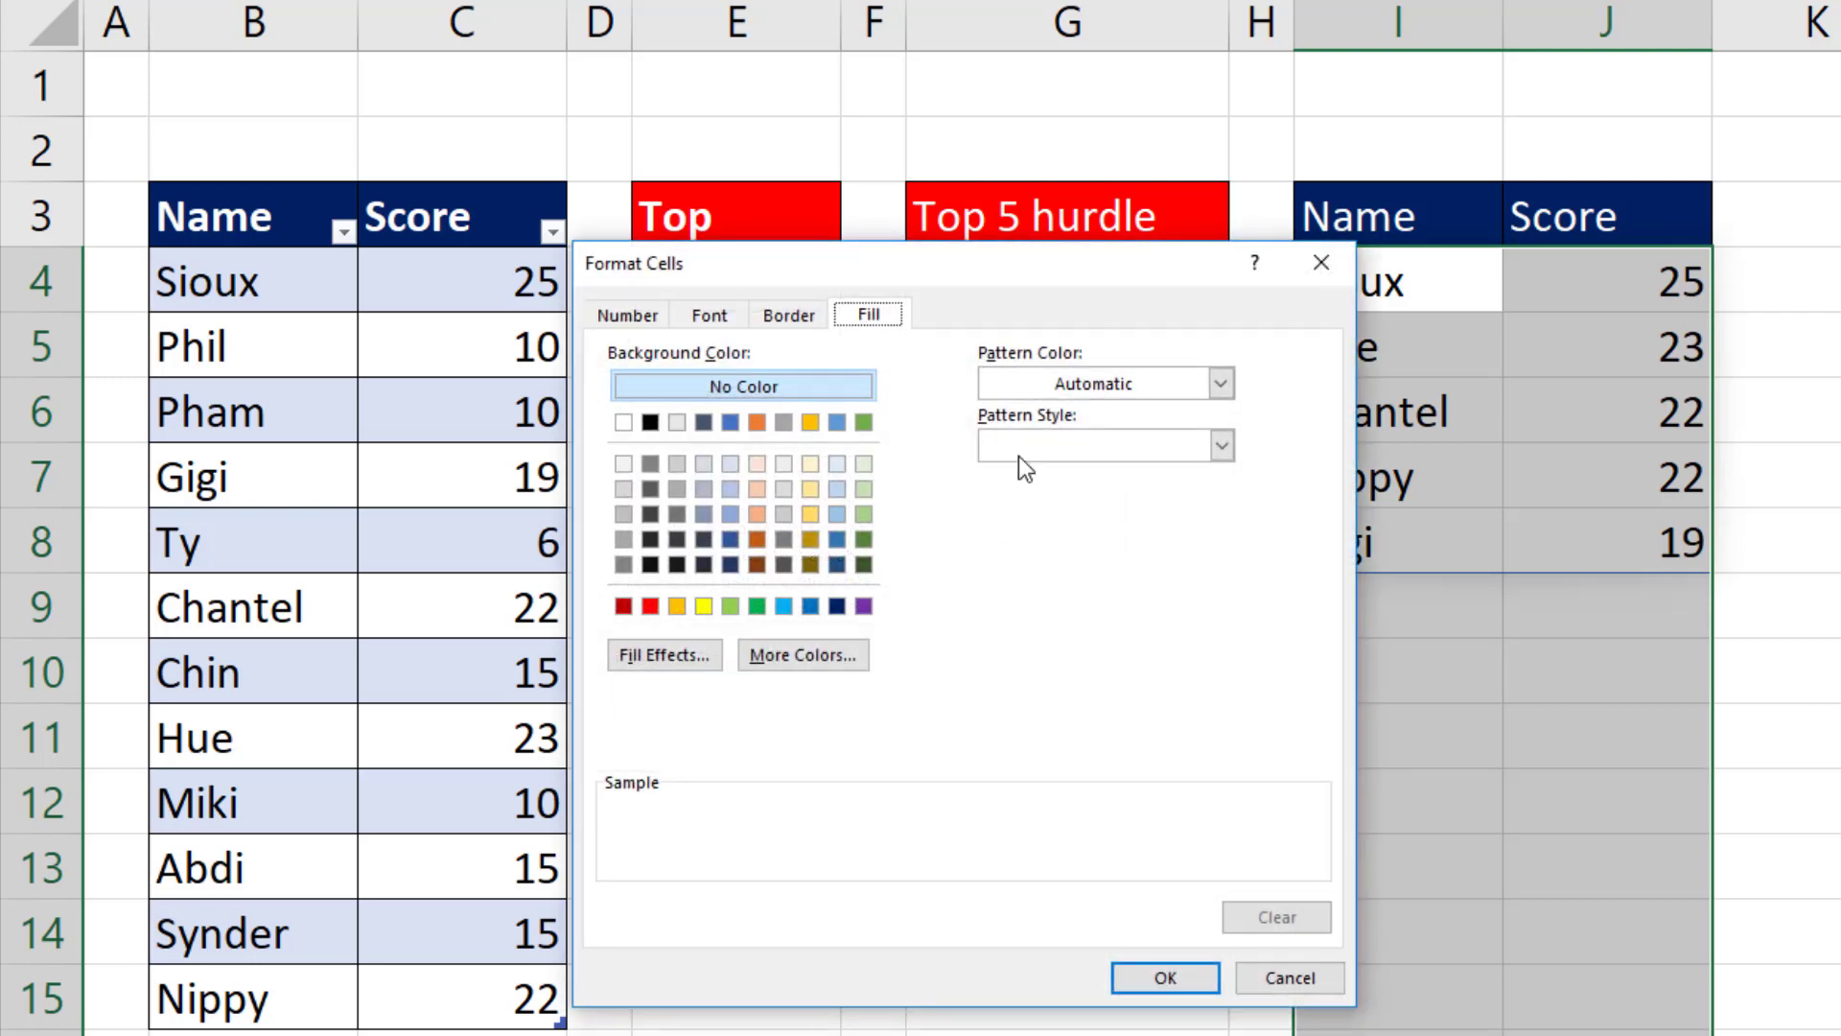
Give the rule format an outline border and a light-green fill.
{"action": "left_click", "coordinate": [801, 325]}
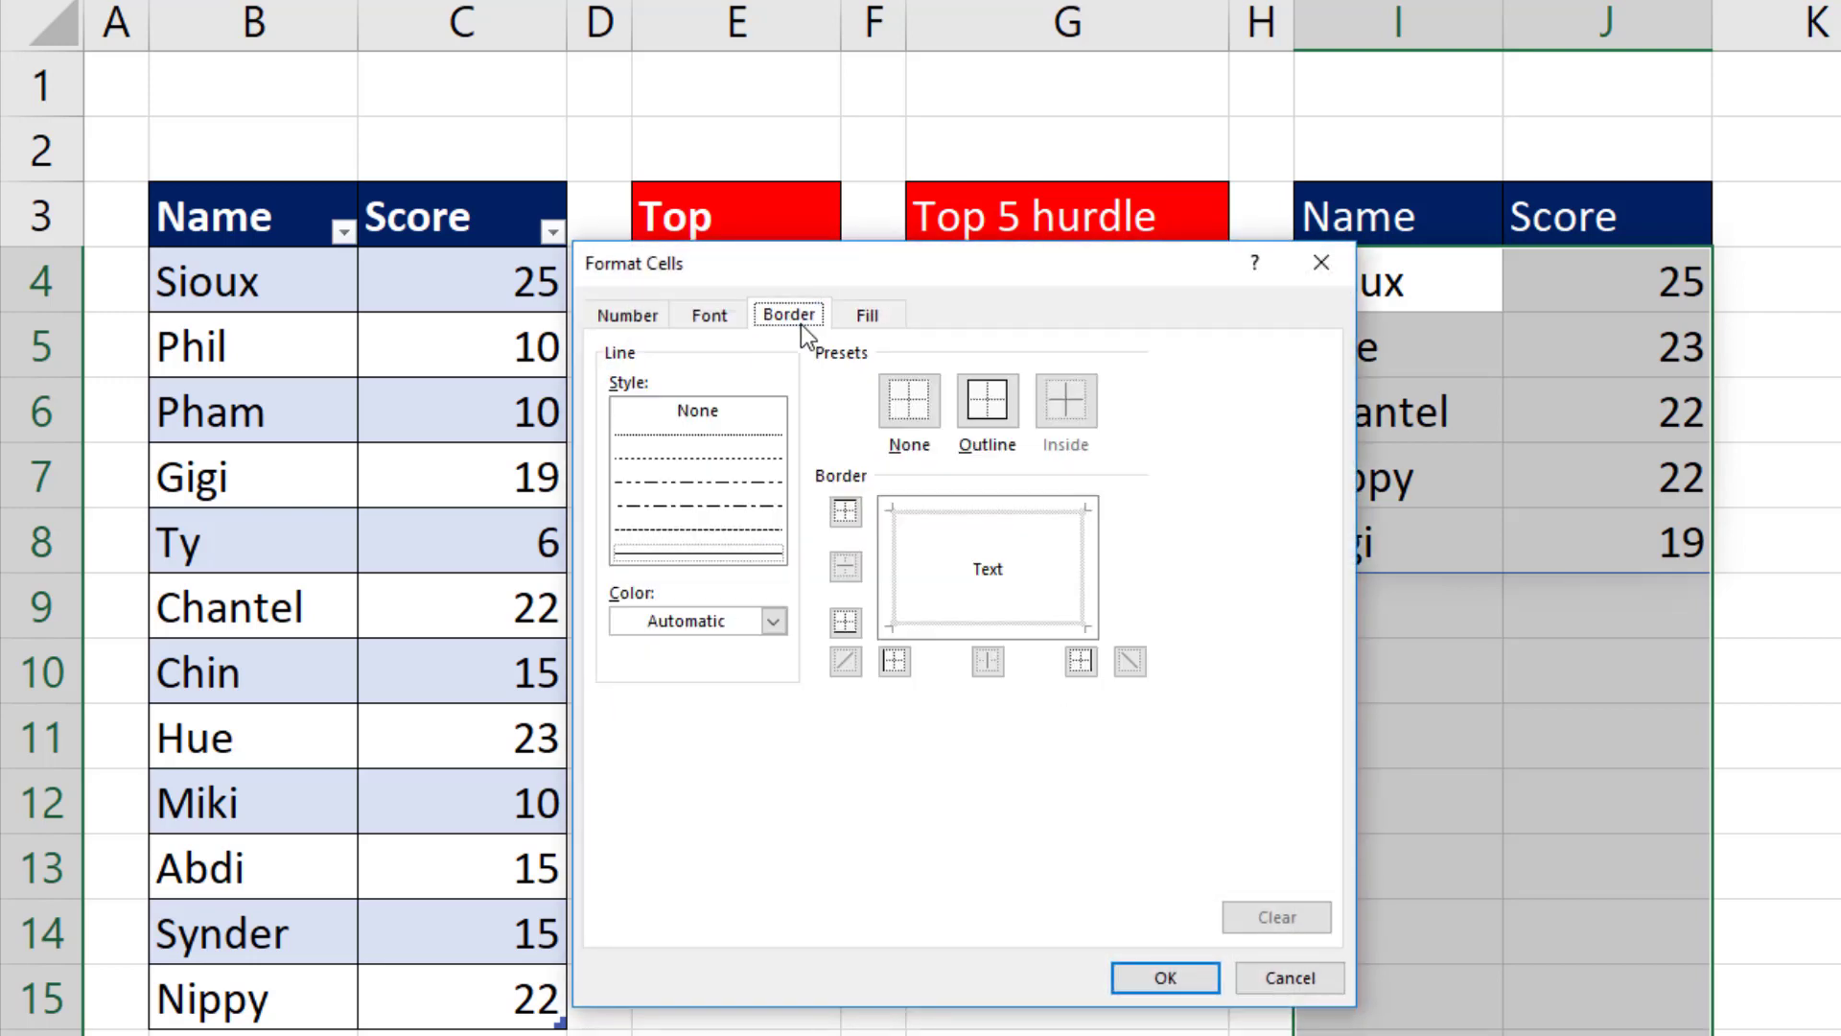
{"action": "left_click", "coordinate": [985, 411]}
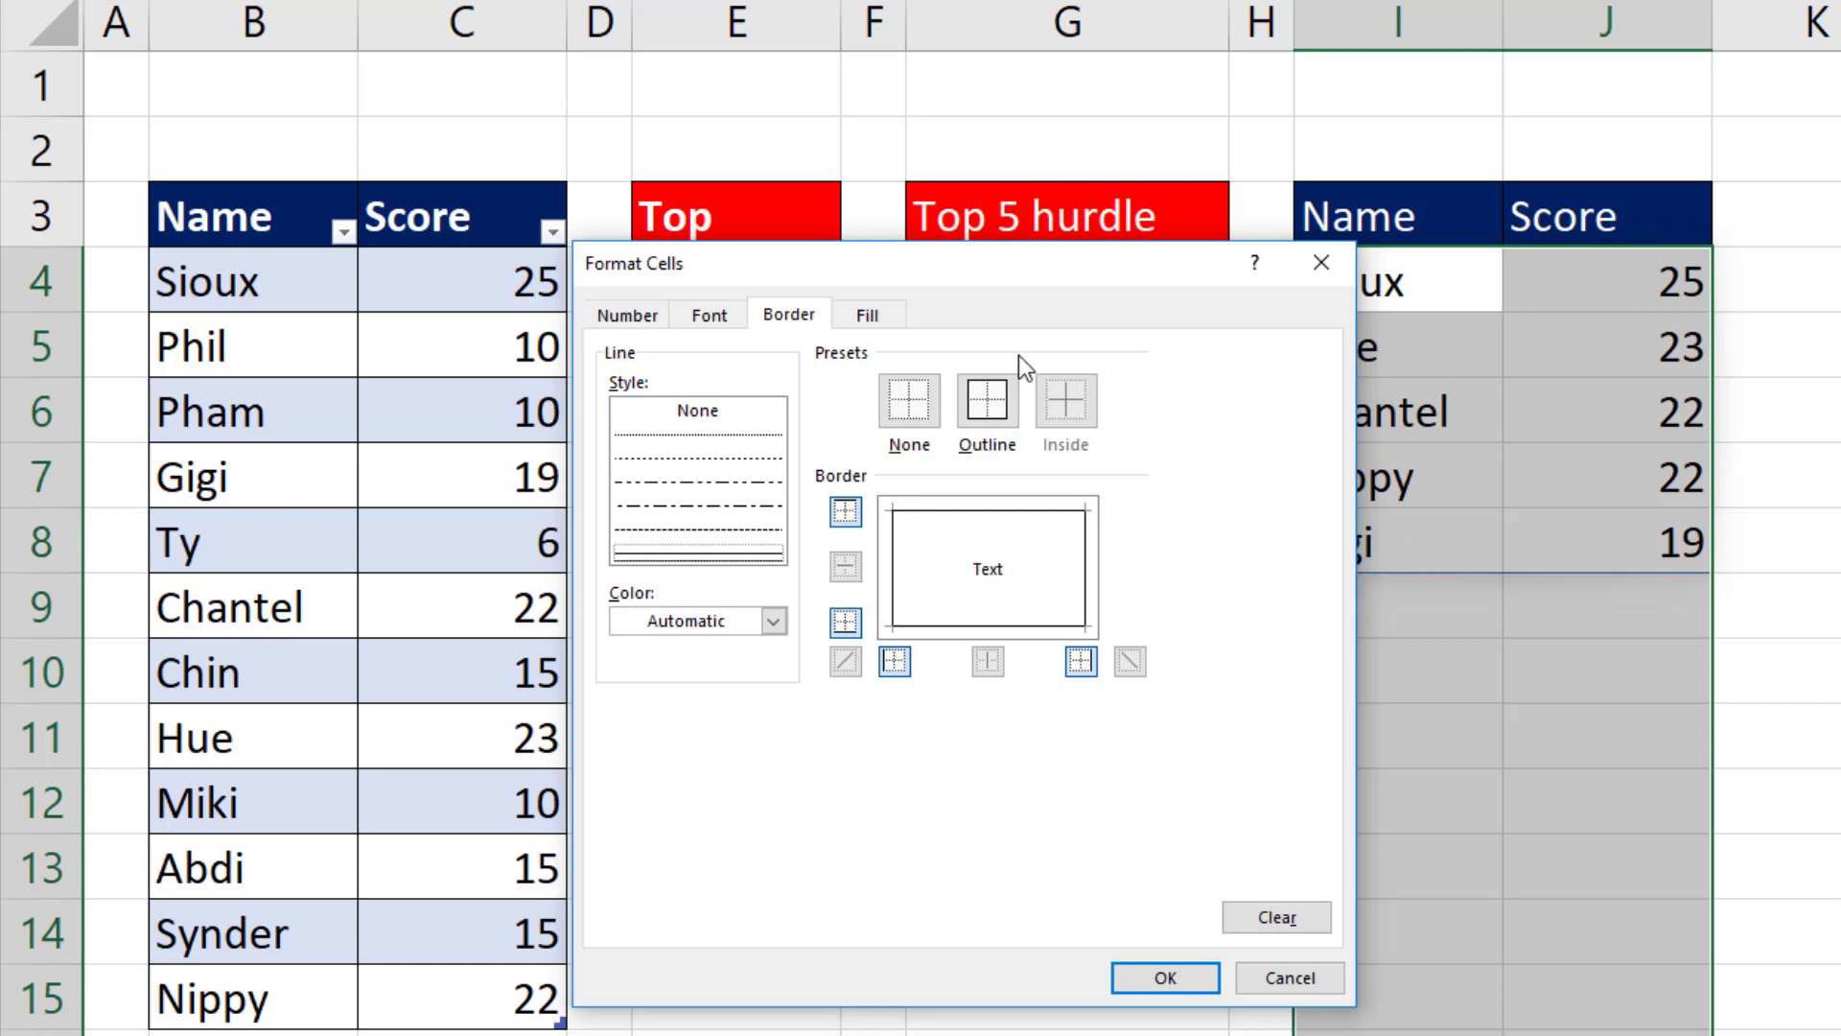
{"action": "left_click", "coordinate": [871, 316]}
{"action": "left_click", "coordinate": [804, 659]}
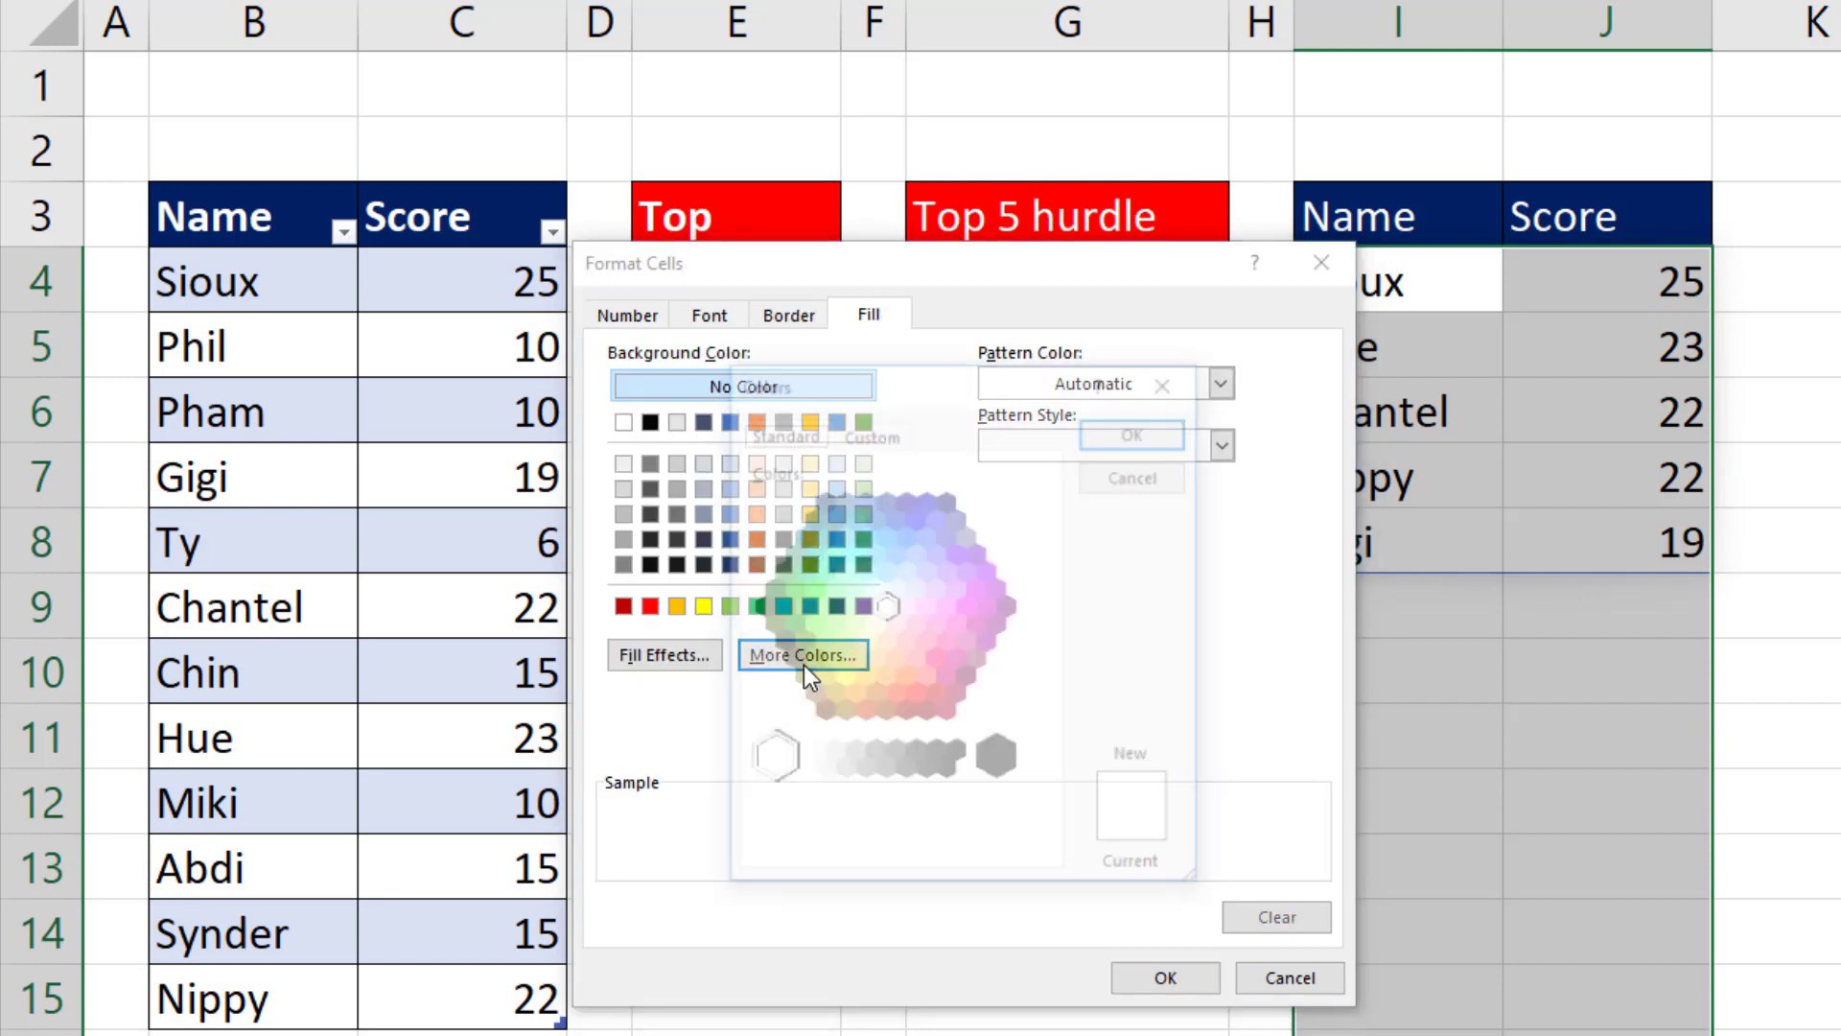
{"action": "left_click", "coordinate": [866, 606]}
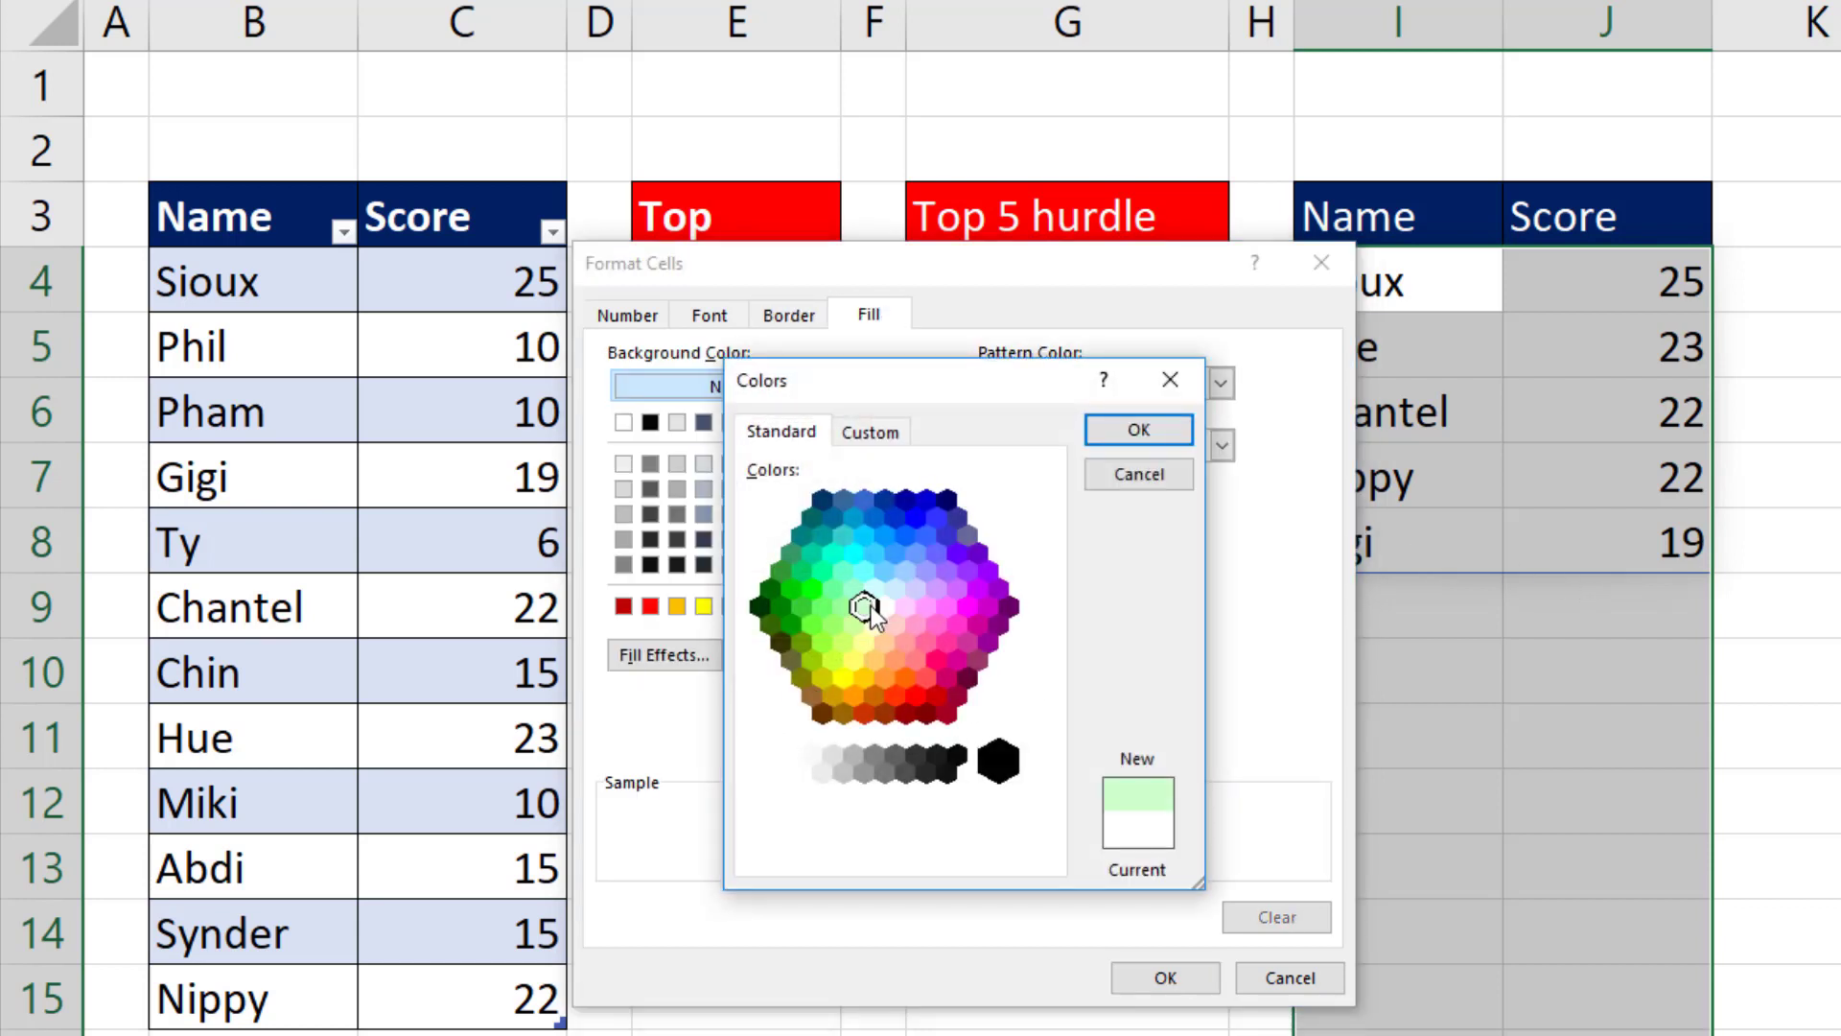
{"action": "left_click", "coordinate": [1138, 436]}
{"action": "left_click", "coordinate": [1176, 976]}
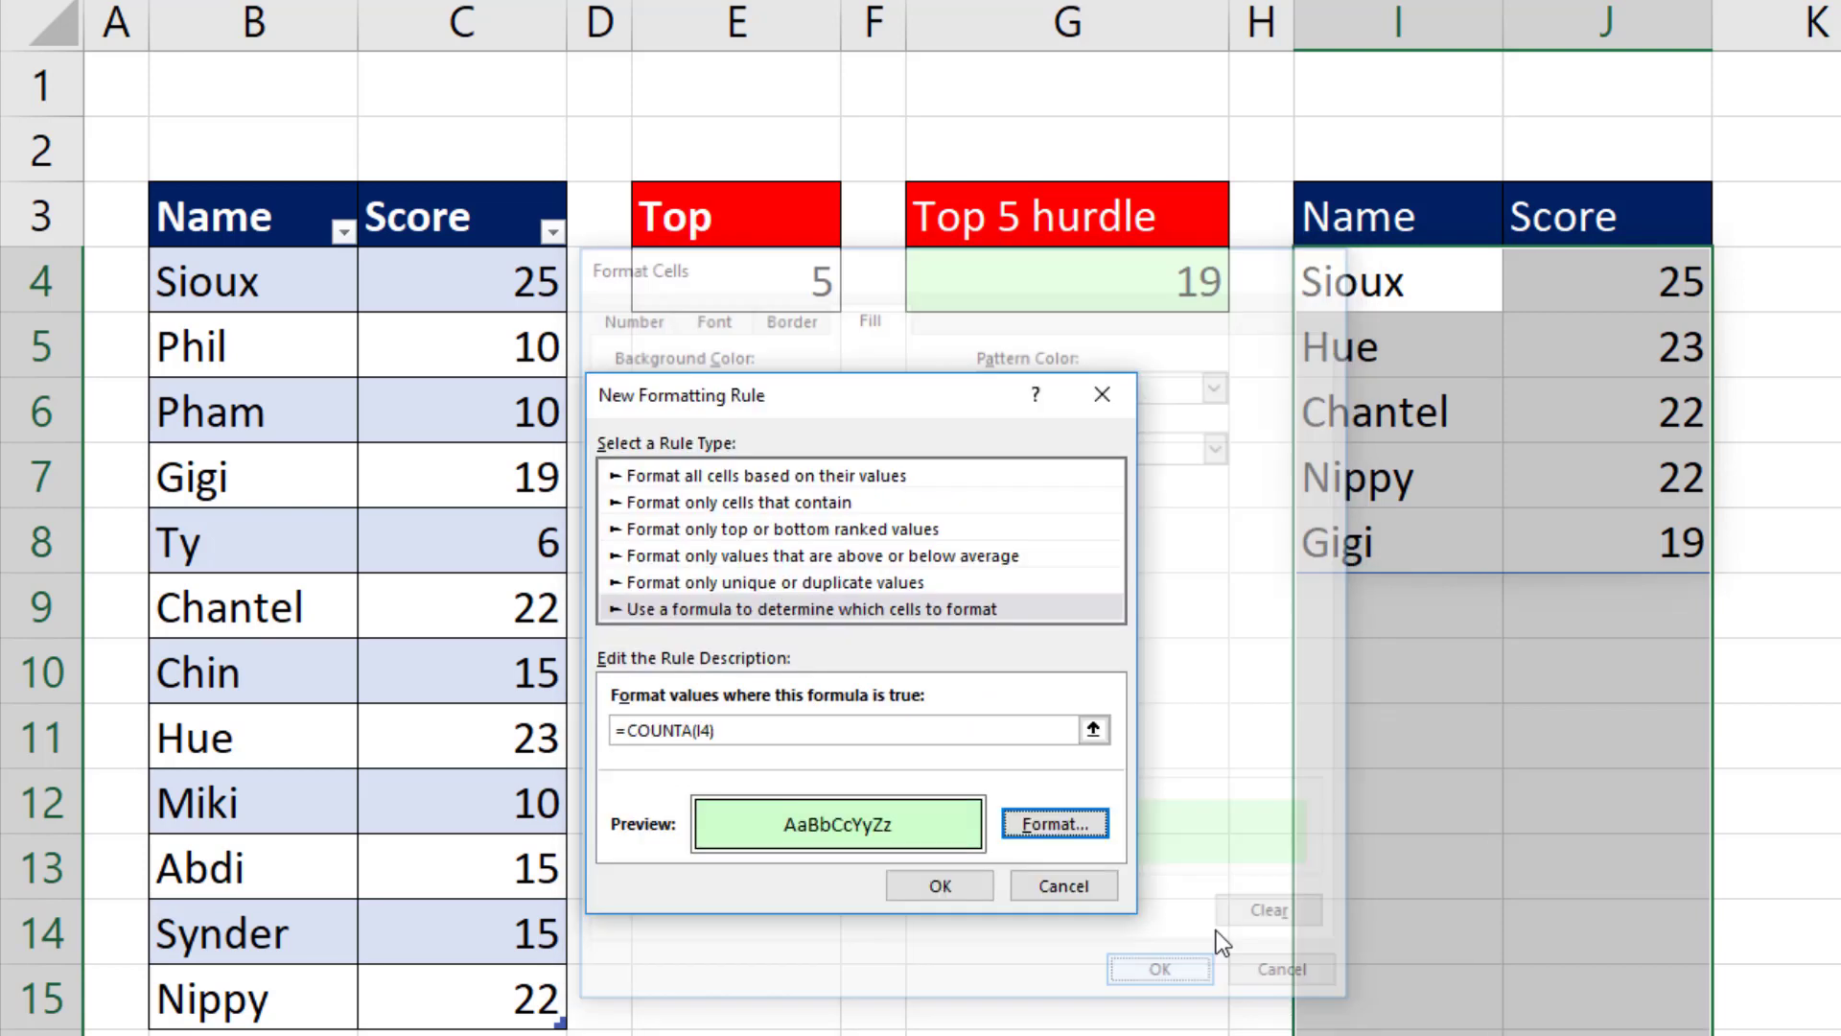
Apply the green rule, then set Top in E4 back to 3 so four rows stay green.
{"action": "left_click", "coordinate": [944, 883]}
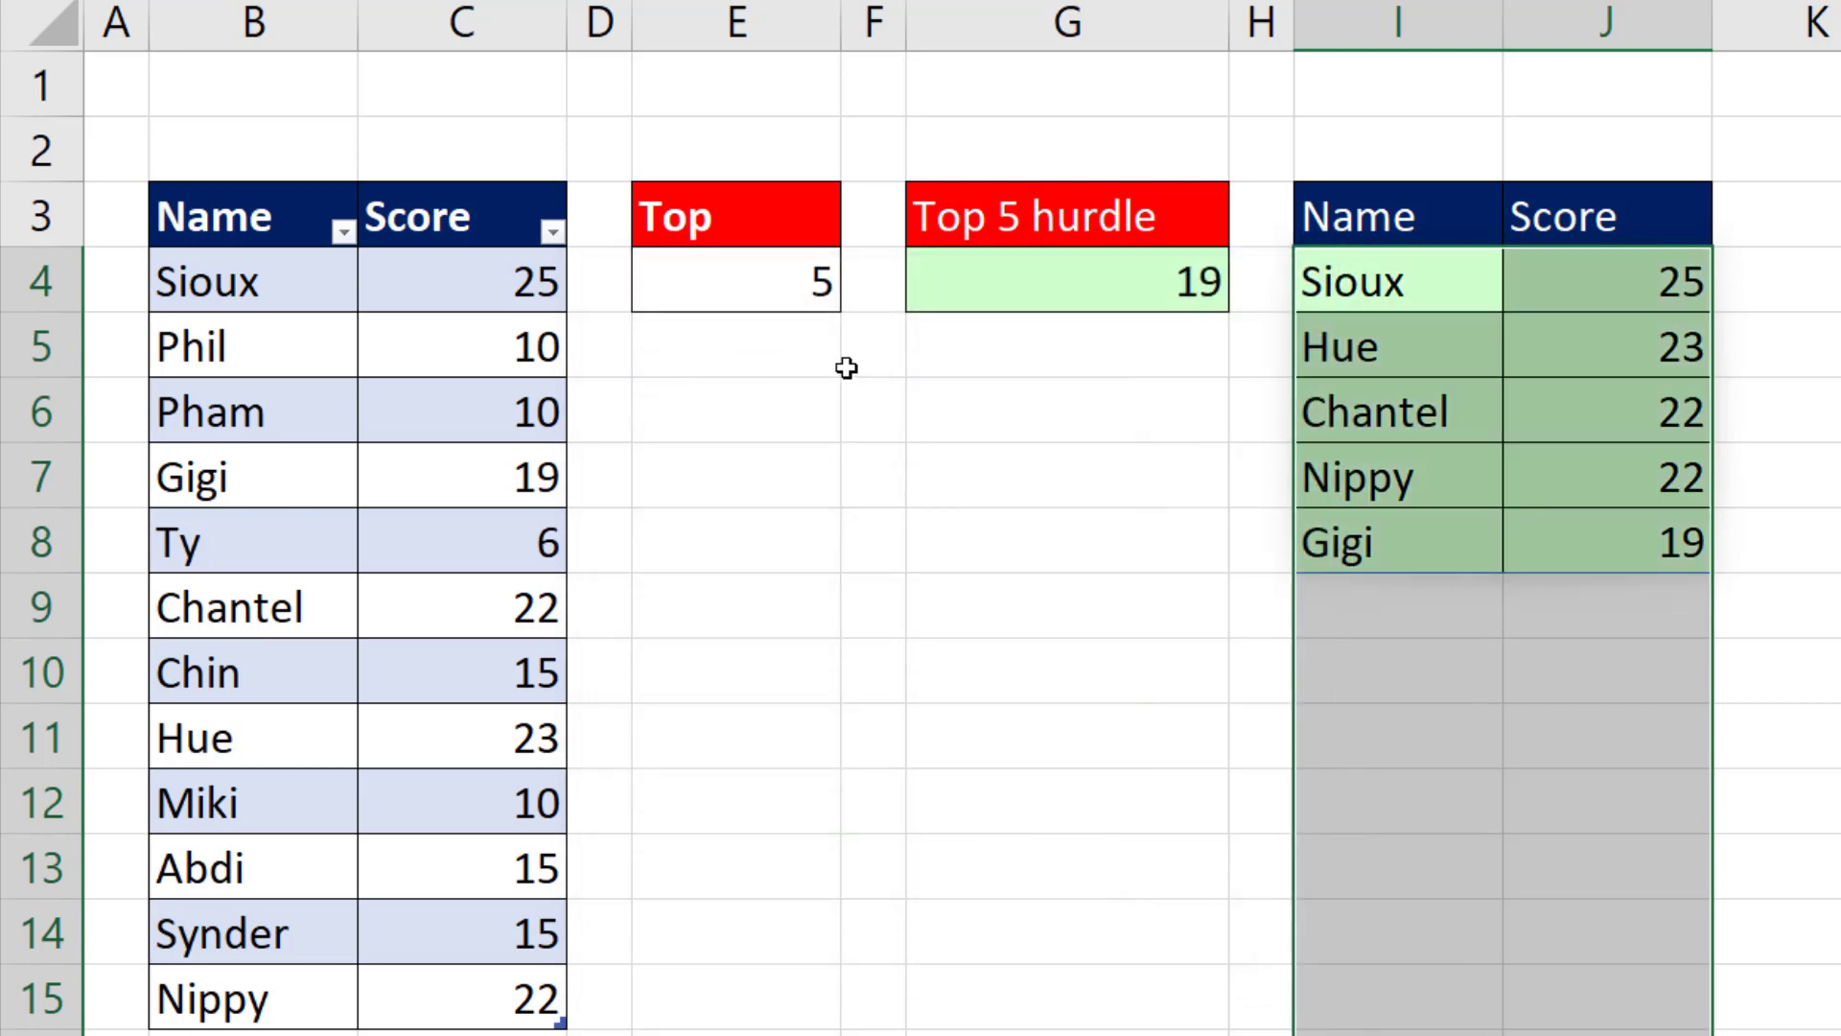
{"action": "left_click", "coordinate": [821, 305]}
{"action": "type", "text": "3"}
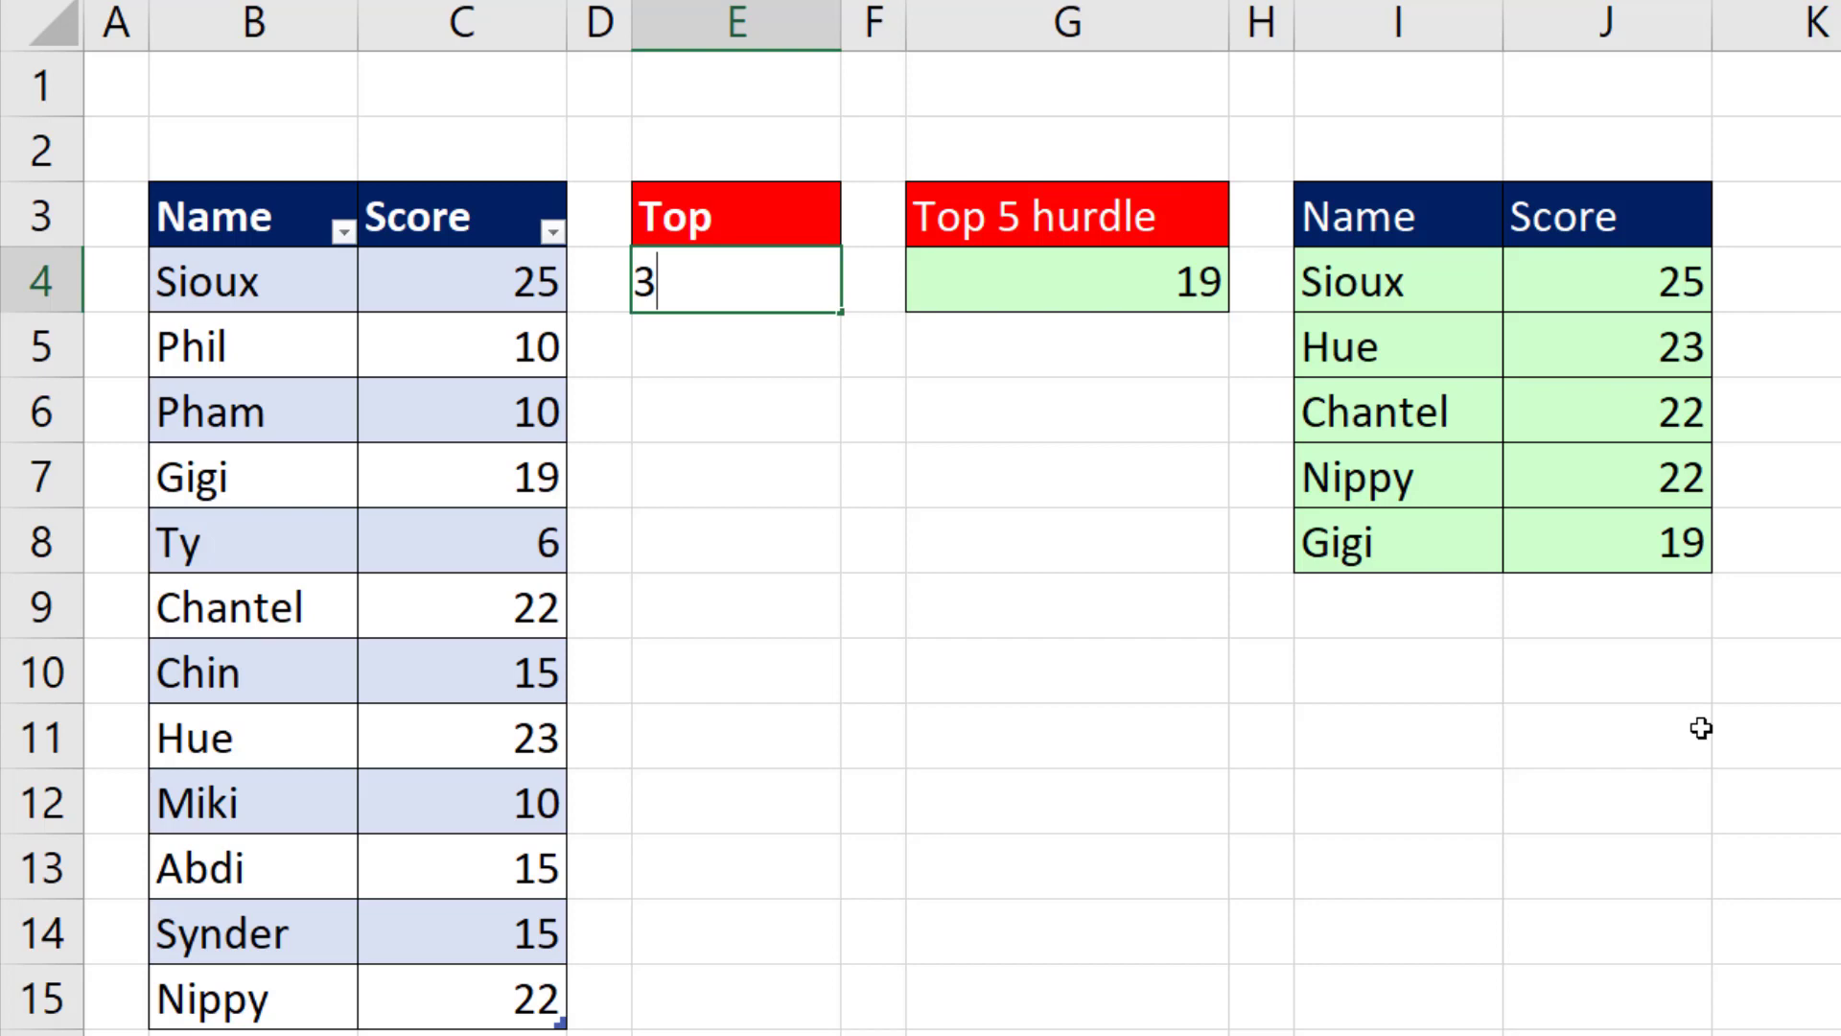
{"action": "key", "text": "Return"}
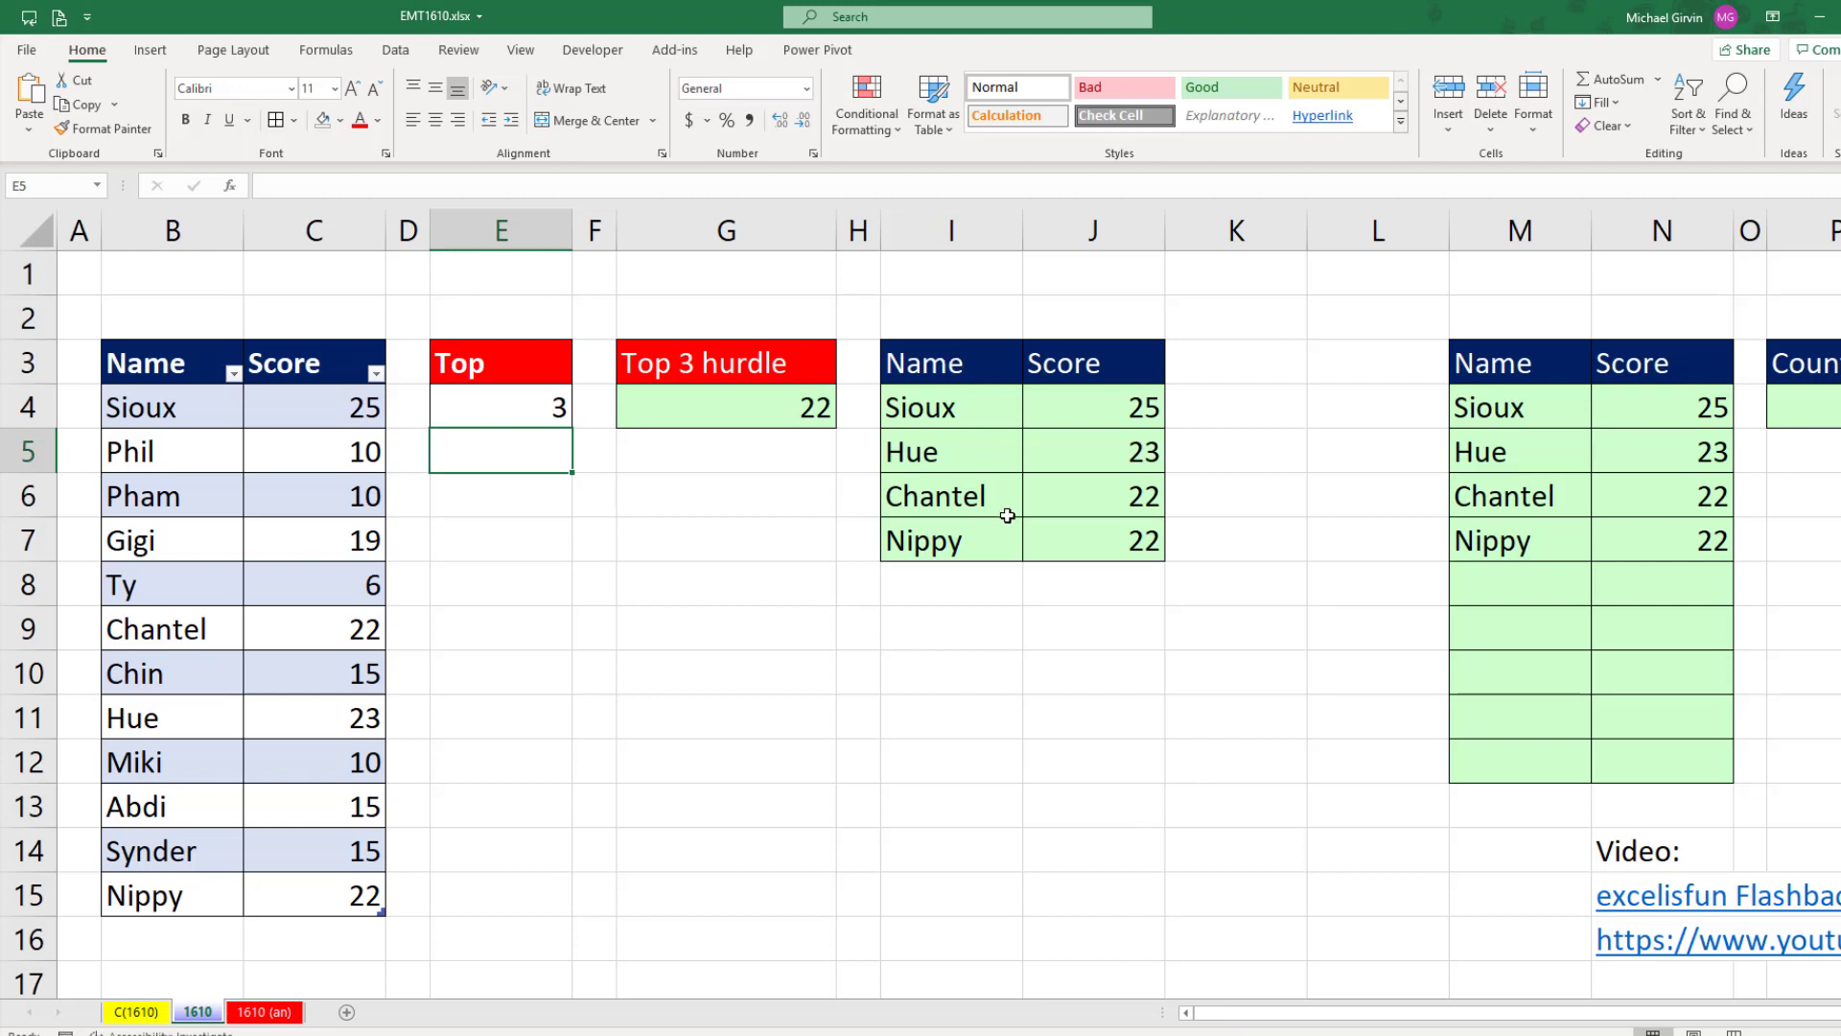
Open I4's formula =SORT(FILTER(ScoreTable,ScoreTable[Score]>=G4),2,-1) in edit mode for review.
{"action": "double_click", "coordinate": [959, 407]}
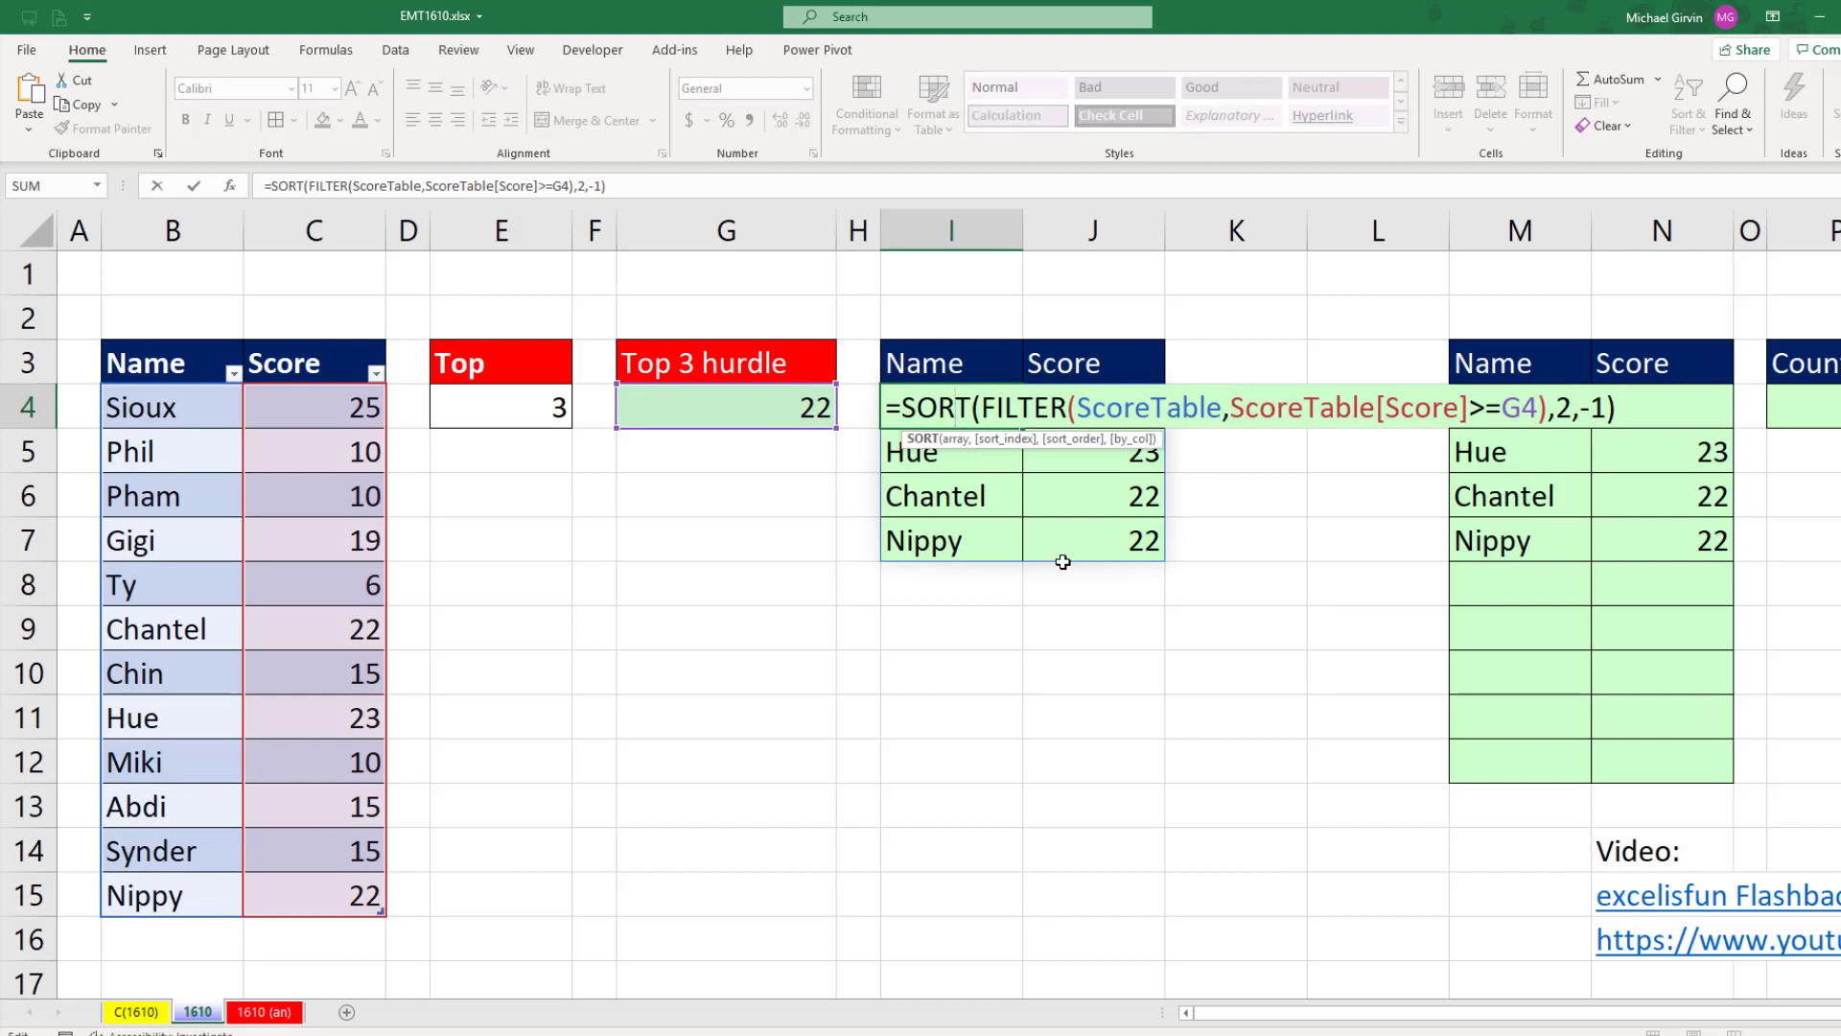